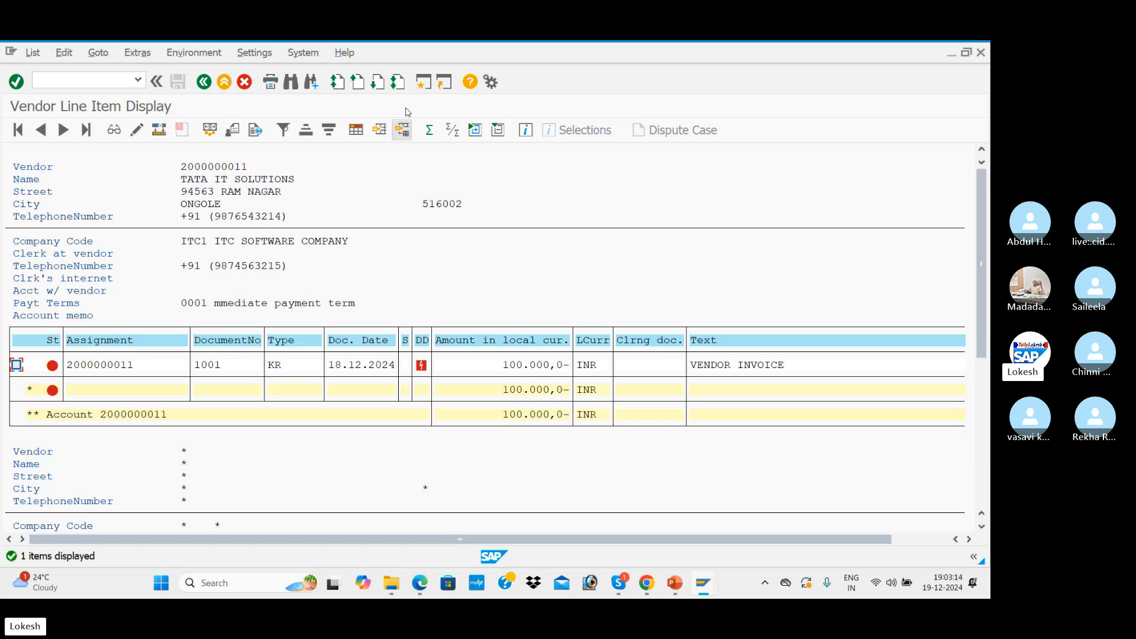
# Open an additional SAP session and start the vendor invoice transaction FB60 in it
pyautogui.click(422, 84)
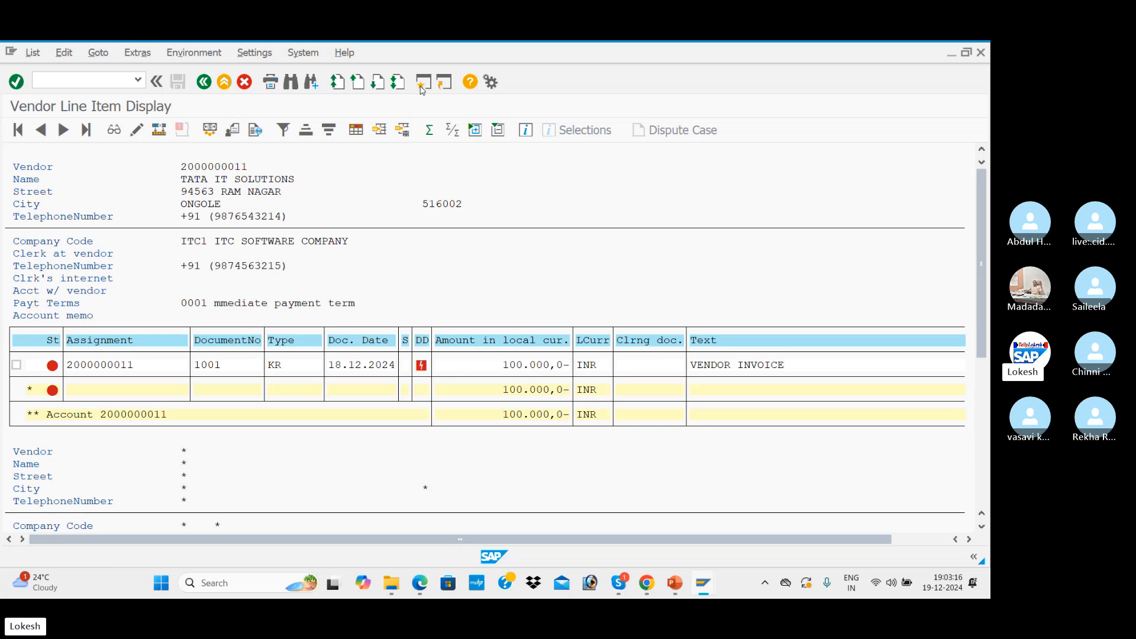
pyautogui.hotkey('alt', 'Tab')
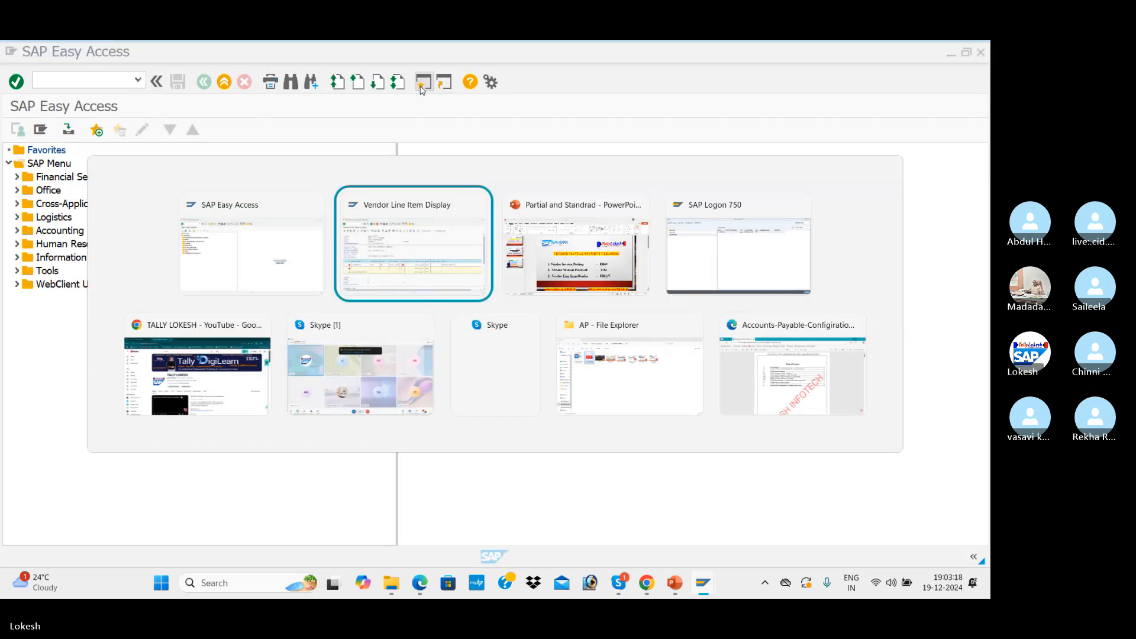
pyautogui.press('Tab')
pyautogui.hotkey('alt', 'Tab')
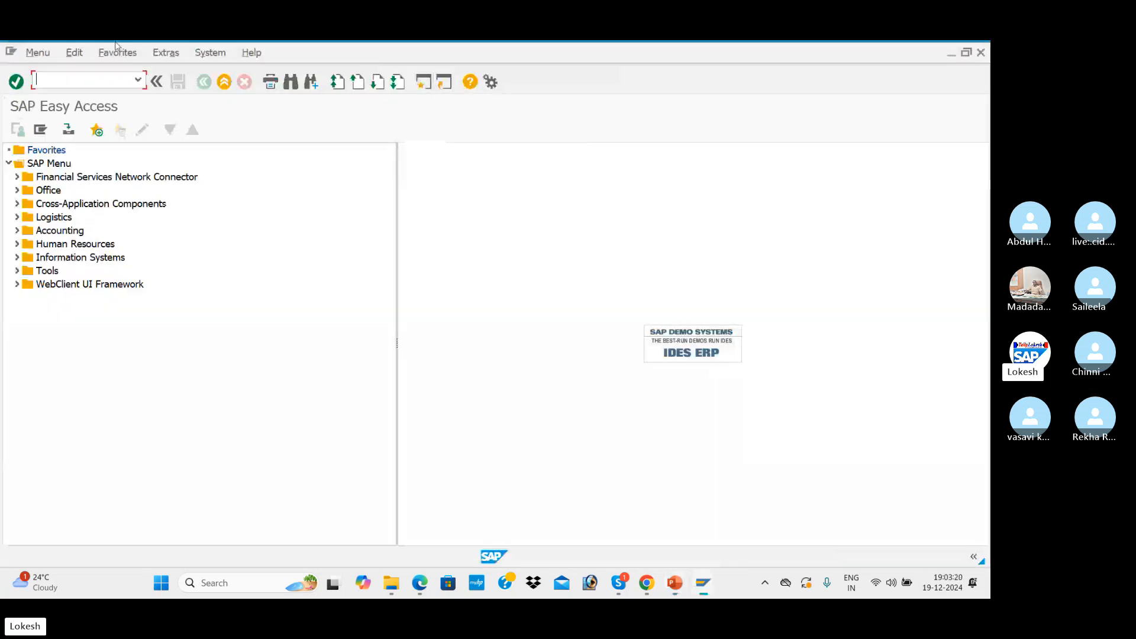
pyautogui.write('FB60')
pyautogui.press('Return')
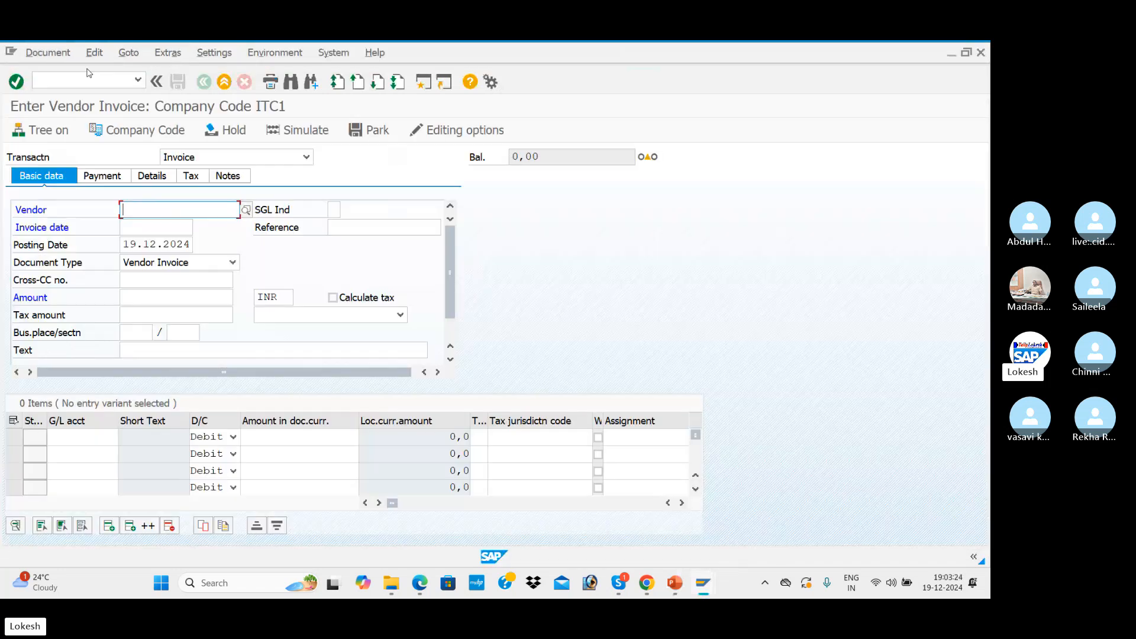
# Select TATA IT SOLUTIONS from company code ITC1 as the invoice's vendor
pyautogui.press('BackSpace')
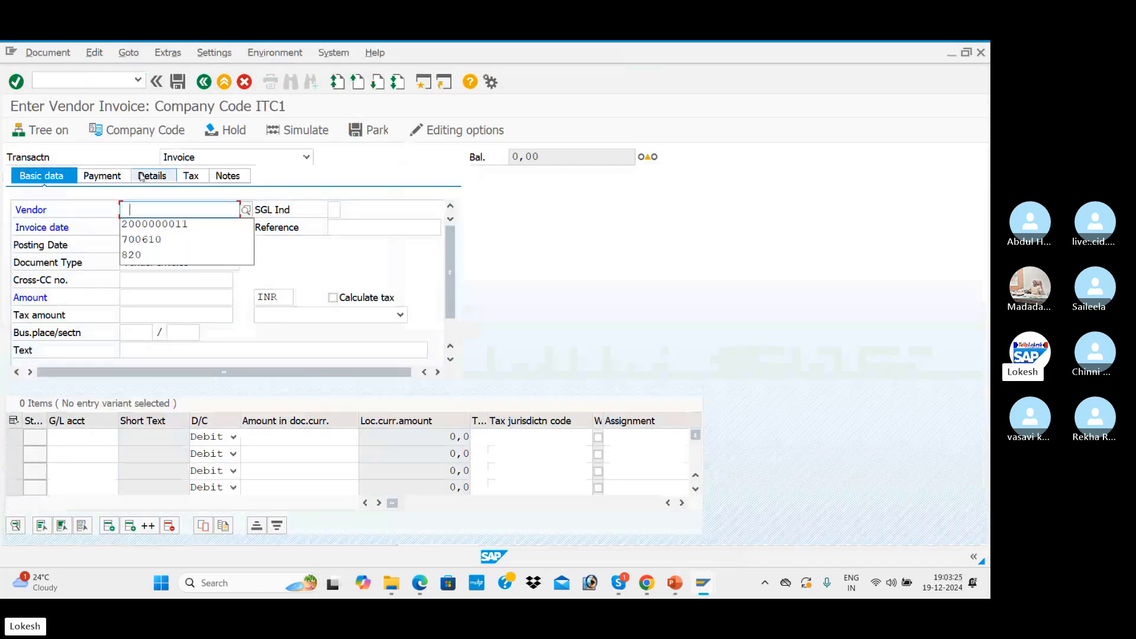
pyautogui.click(246, 211)
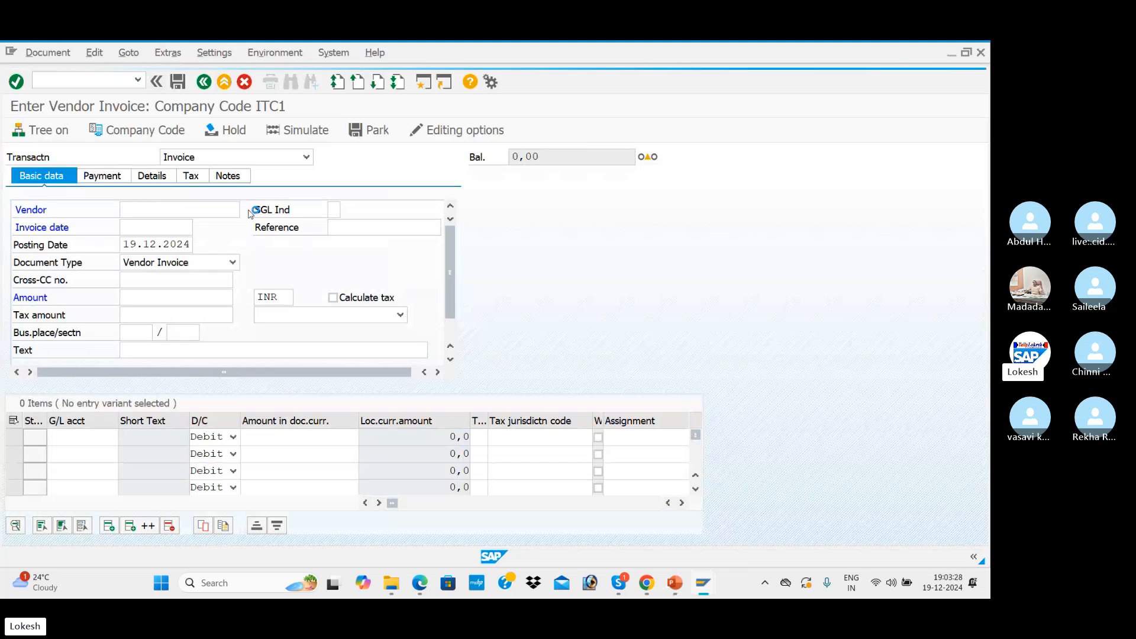
pyautogui.press('Return')
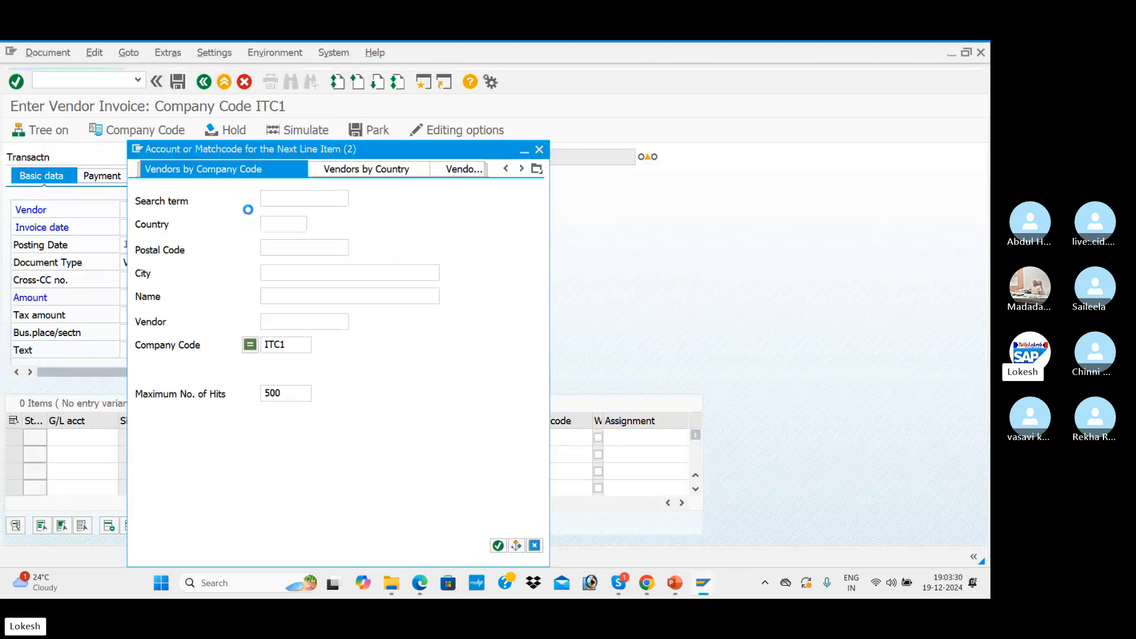
pyautogui.press('Down')
pyautogui.press('Return')
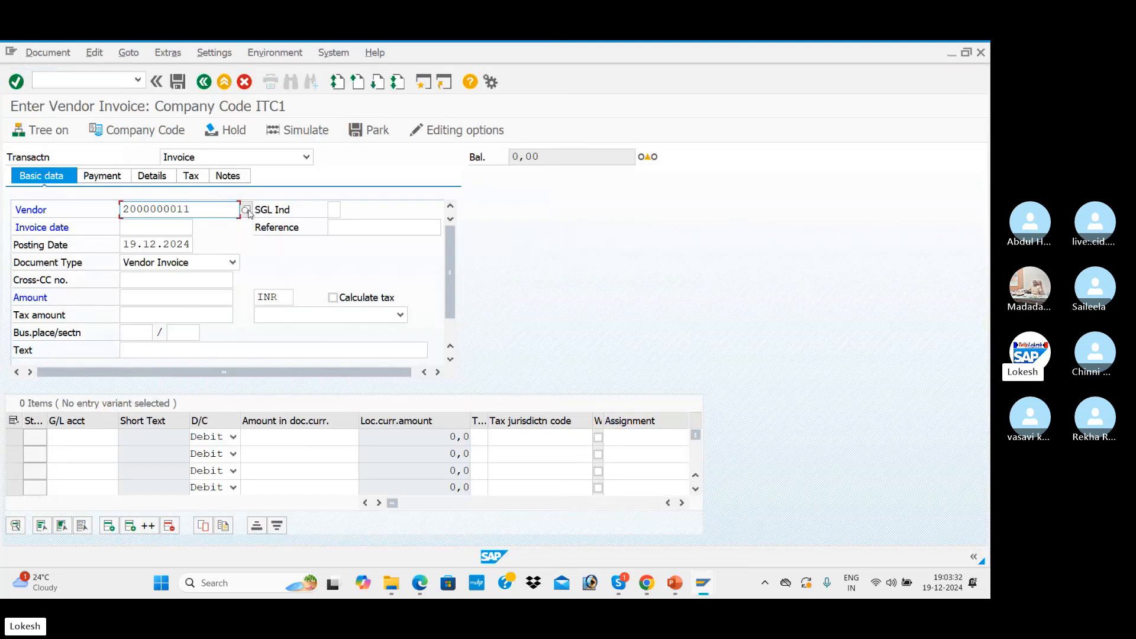
# Set the invoice date to 19.12.2024 and the reference to VEN - 02
pyautogui.press('Tab')
pyautogui.write('1')
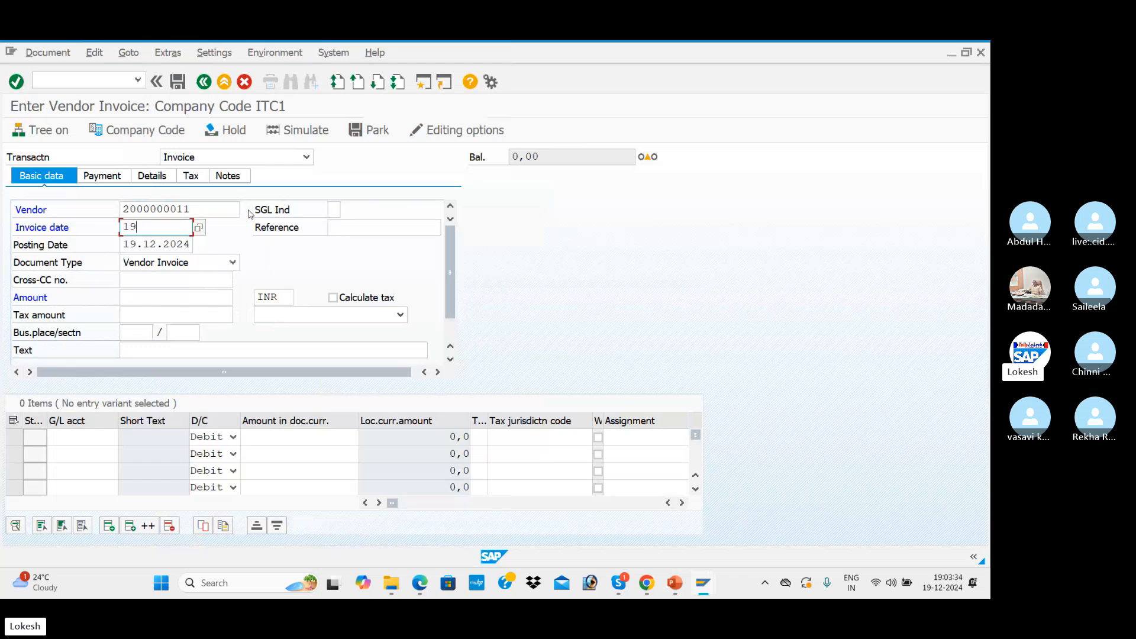
pyautogui.write('9.12.20')
pyautogui.write('VEN - 01')
pyautogui.press('Return')
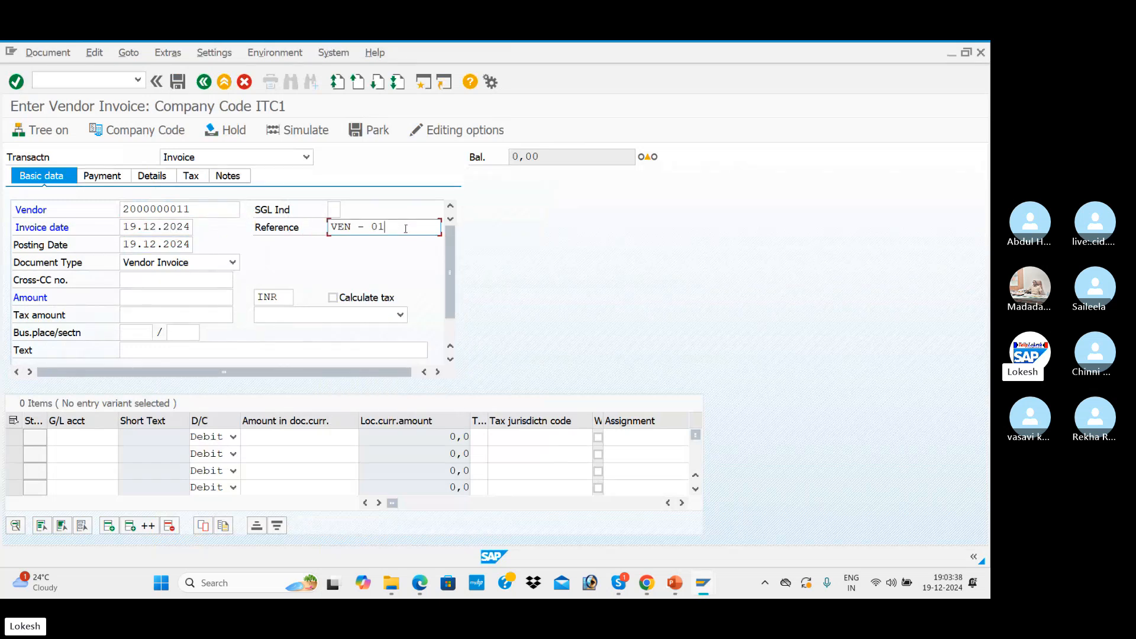
pyautogui.press('BackSpace')
pyautogui.write('2')
pyautogui.press('Return')
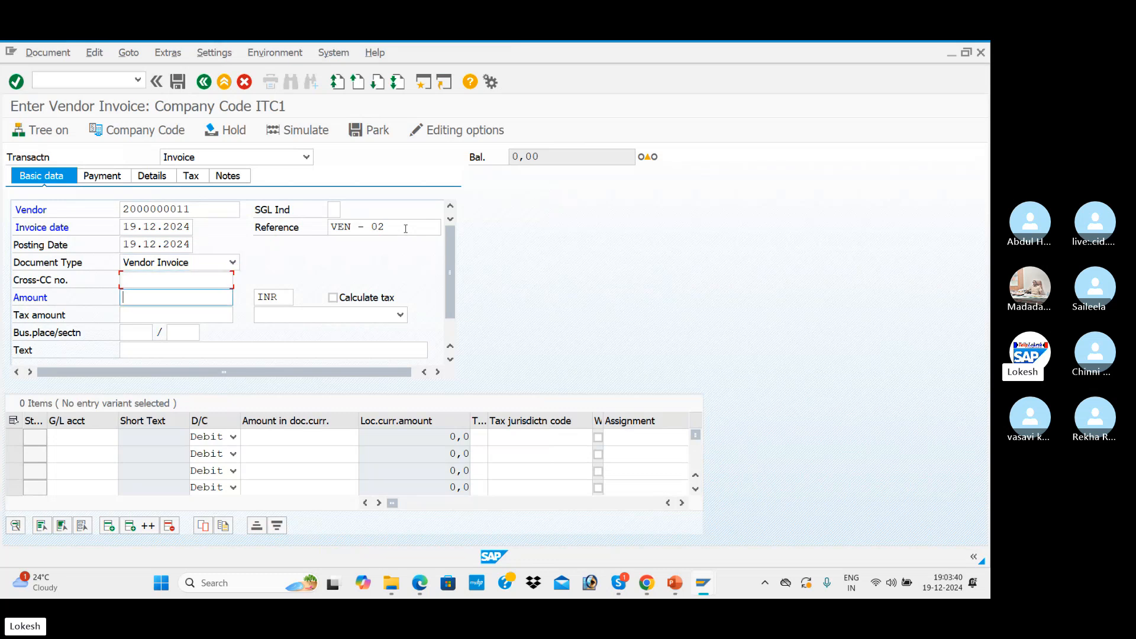
# Enter 200000 INR as the invoice amount and VENDOR INVOICE as the header text
pyautogui.write('20')
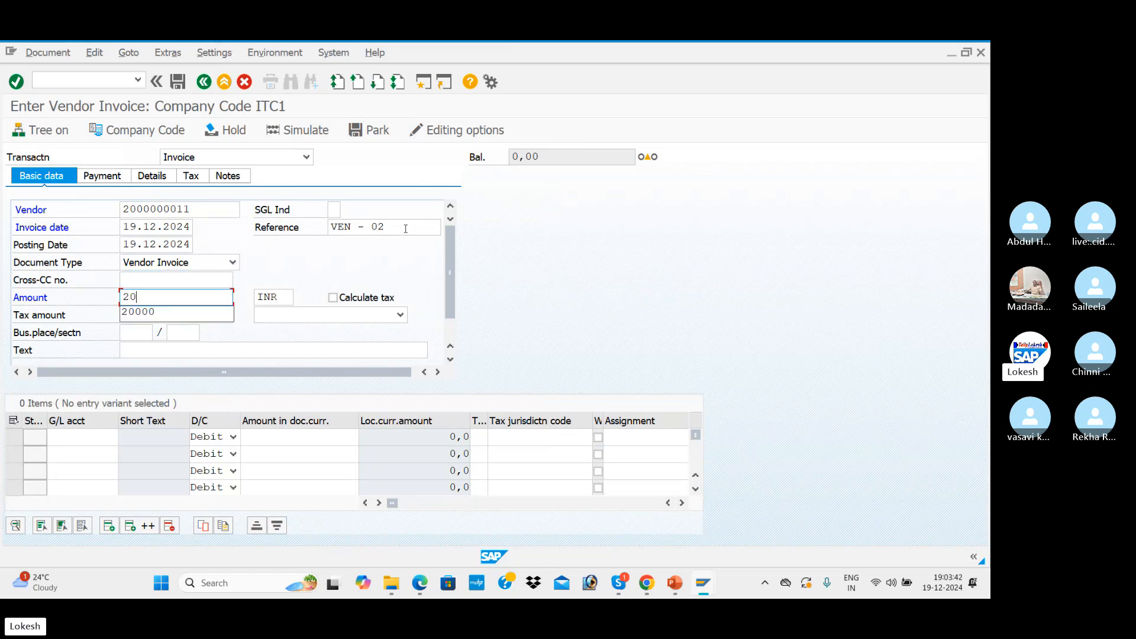
pyautogui.write('0000')
pyautogui.press('Tab')
pyautogui.press('Tab')
pyautogui.press('Tab')
pyautogui.press('Tab')
pyautogui.press('Tab')
pyautogui.press('Tab')
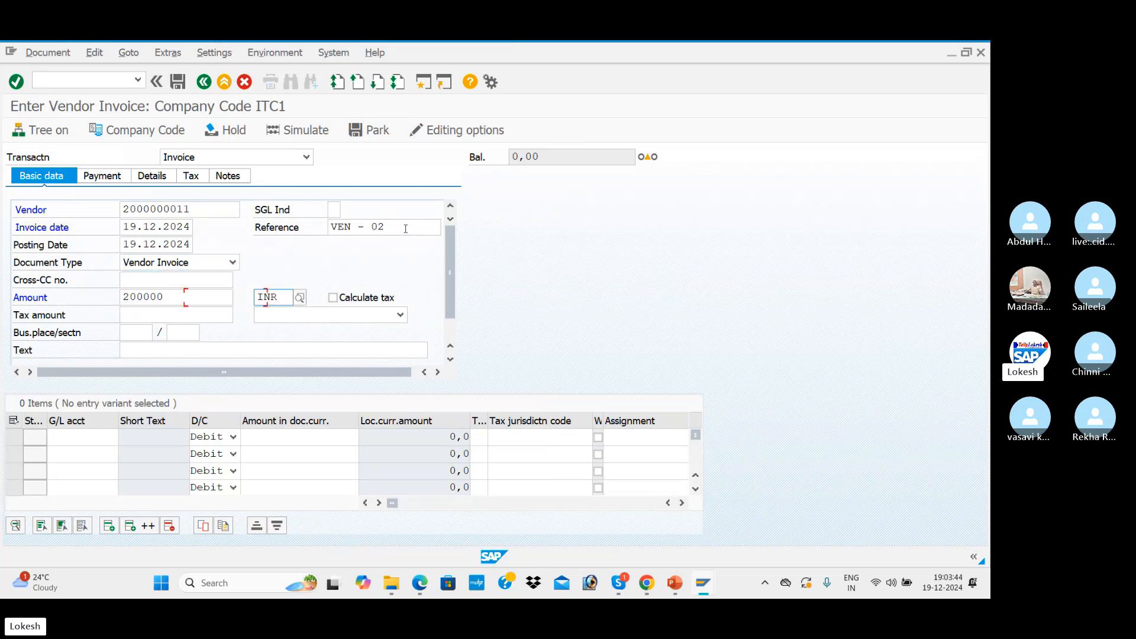
pyautogui.press('Down')
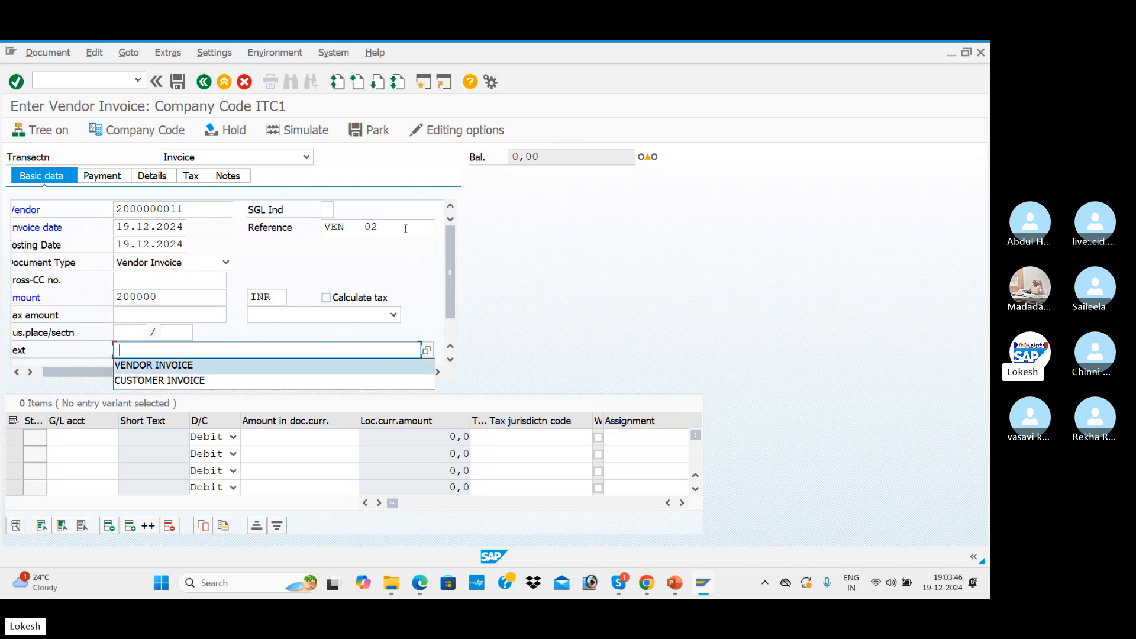
pyautogui.press('Return')
pyautogui.press('Tab')
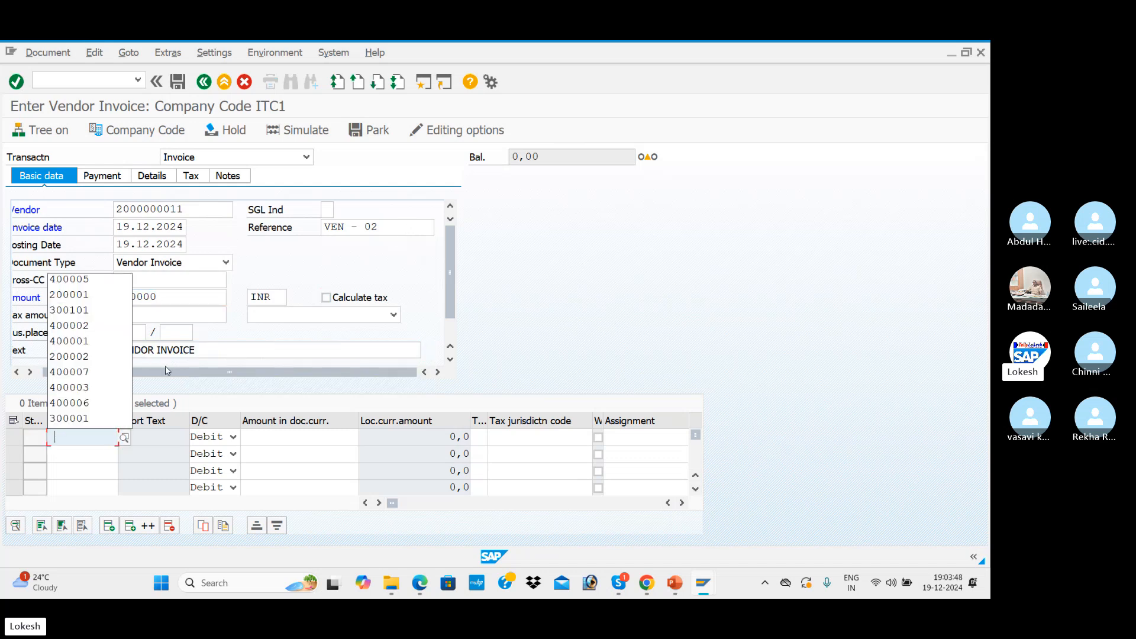
# Look up the company code's G/L accounts and assign Purchase A/c to the first line item
pyautogui.click(124, 438)
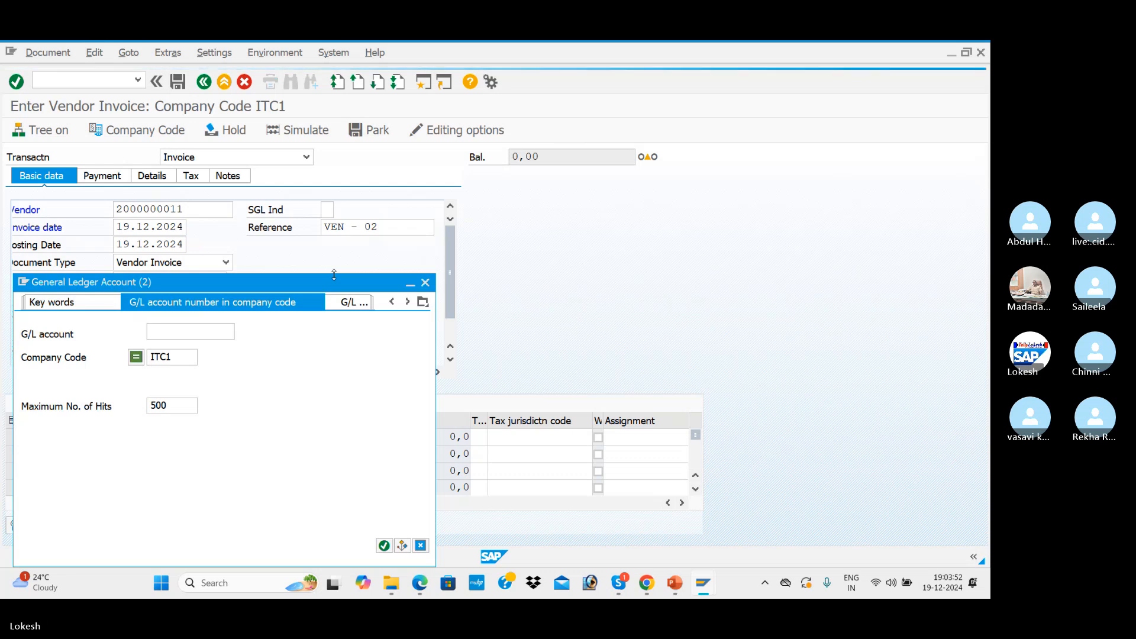
pyautogui.click(187, 333)
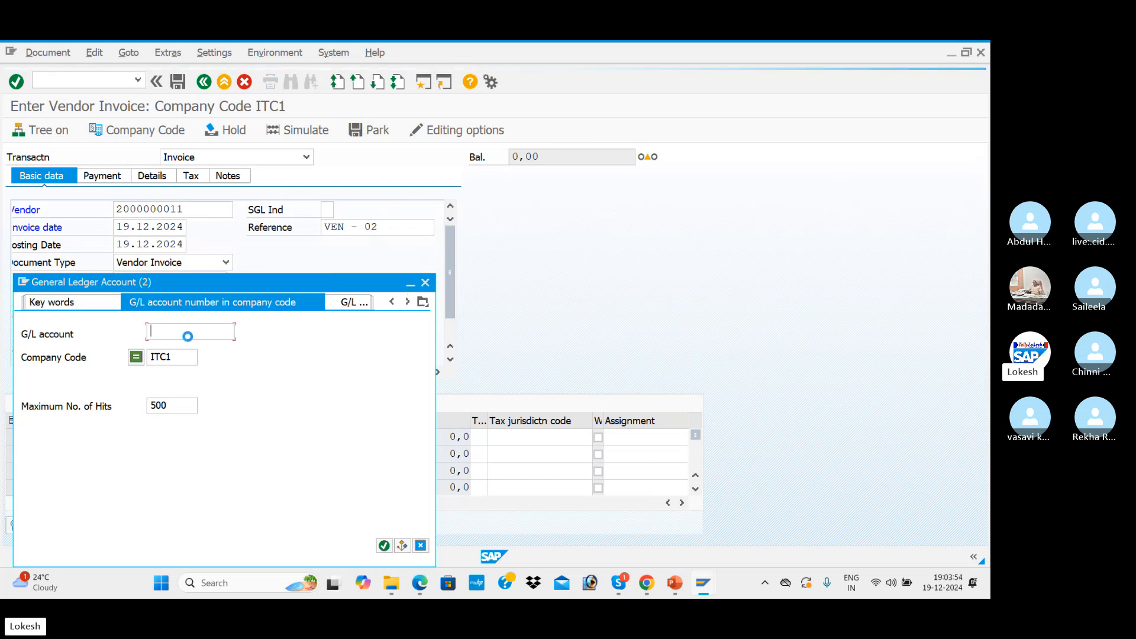
pyautogui.press('Return')
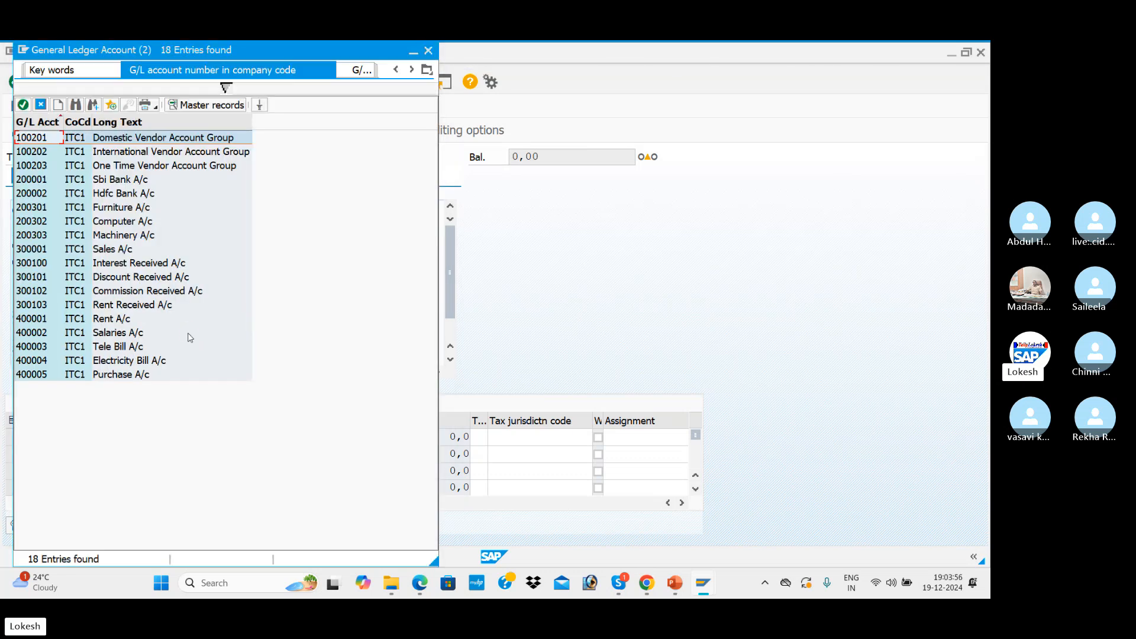
pyautogui.press('Down')
pyautogui.press('Down')
pyautogui.press('Down')
pyautogui.press('Down')
pyautogui.press('Down')
pyautogui.press('Down')
pyautogui.press('Down')
pyautogui.press('Down')
pyautogui.press('Down')
pyautogui.press('Down')
pyautogui.press('Down')
pyautogui.press('Down')
pyautogui.press('Down')
pyautogui.press('Down')
pyautogui.press('Down')
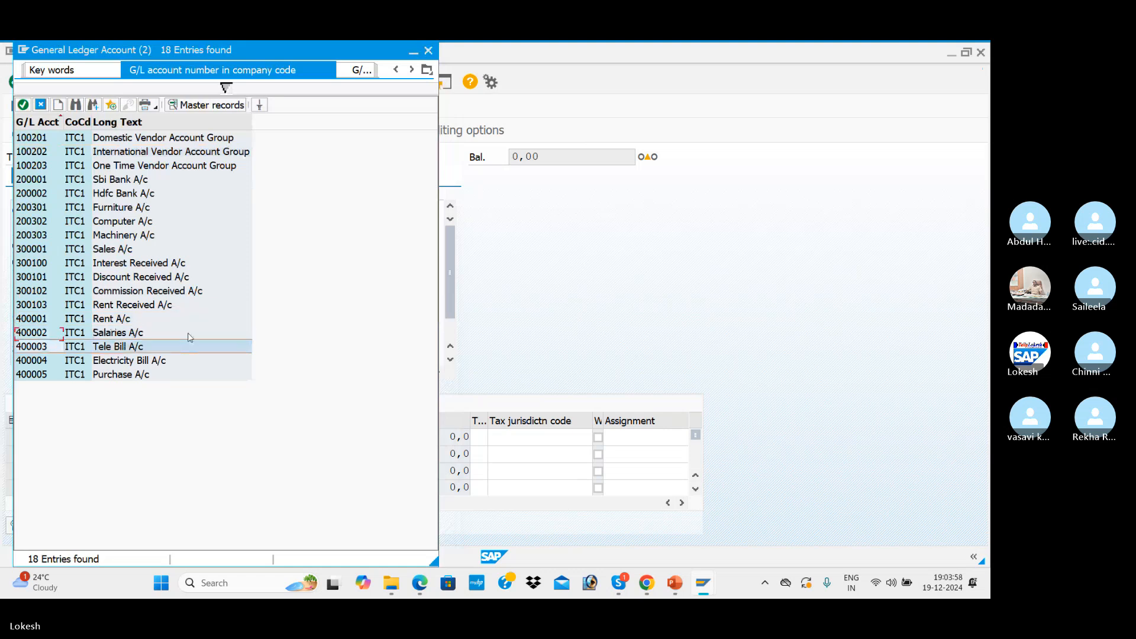
pyautogui.press('Down')
pyautogui.press('Down')
pyautogui.press('Return')
# Give the Purchase A/c debit line an amount of 200000 and the line text Purchase A/c
pyautogui.press('Tab')
pyautogui.press('Tab')
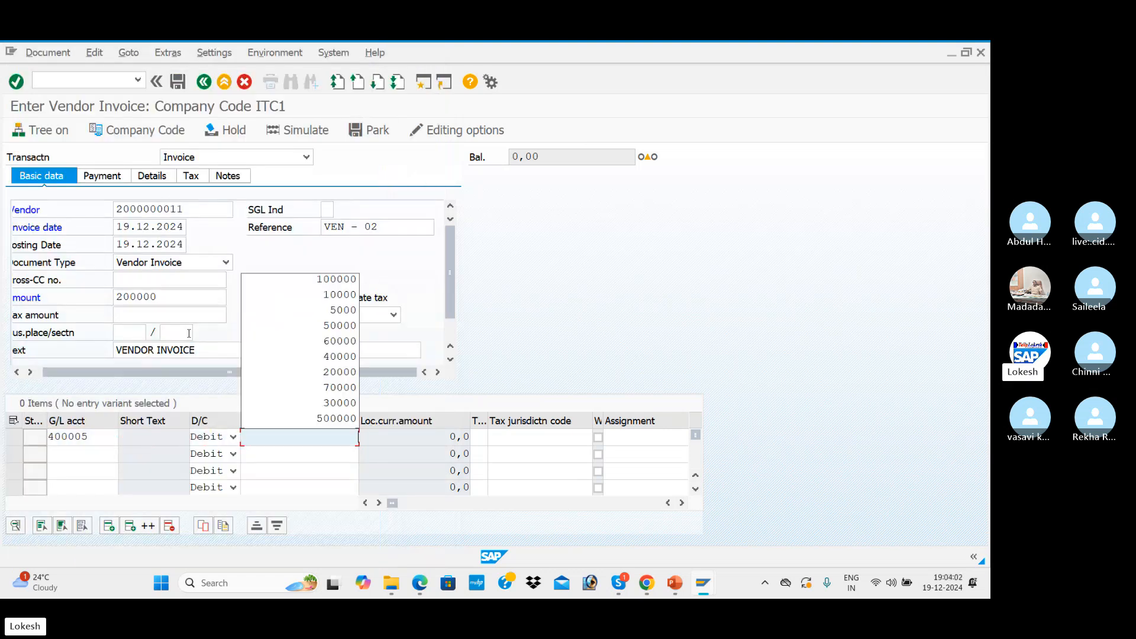
pyautogui.write('200000')
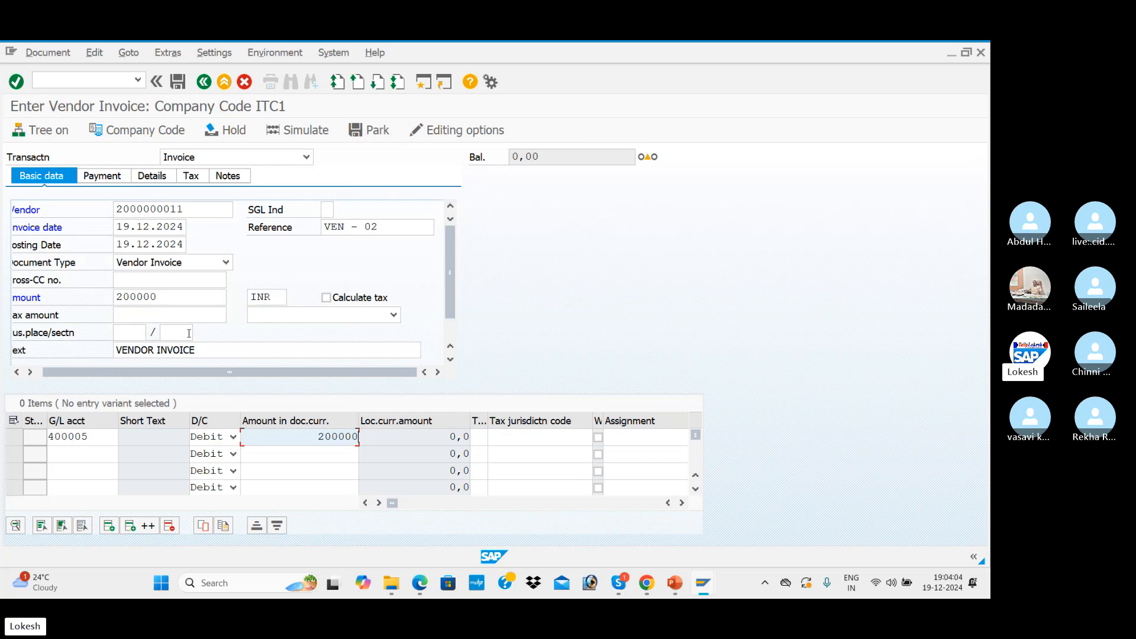
pyautogui.press('Tab')
pyautogui.press('Tab')
pyautogui.press('Tab')
pyautogui.press('Tab')
pyautogui.press('Tab')
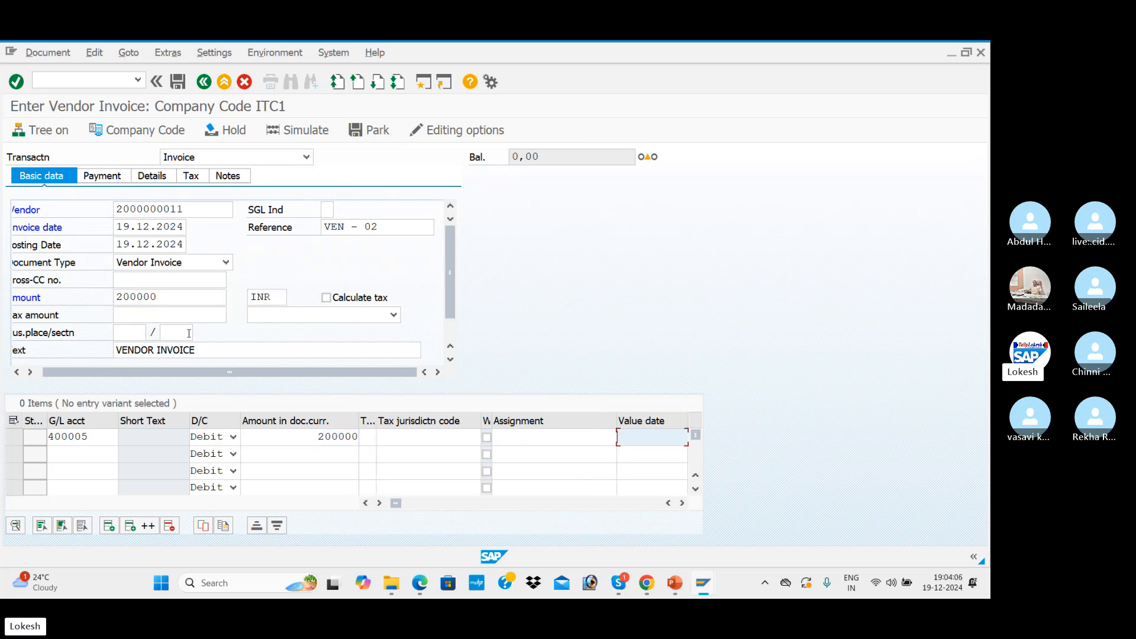
pyautogui.press('Tab')
pyautogui.press('Down')
pyautogui.press('Return')
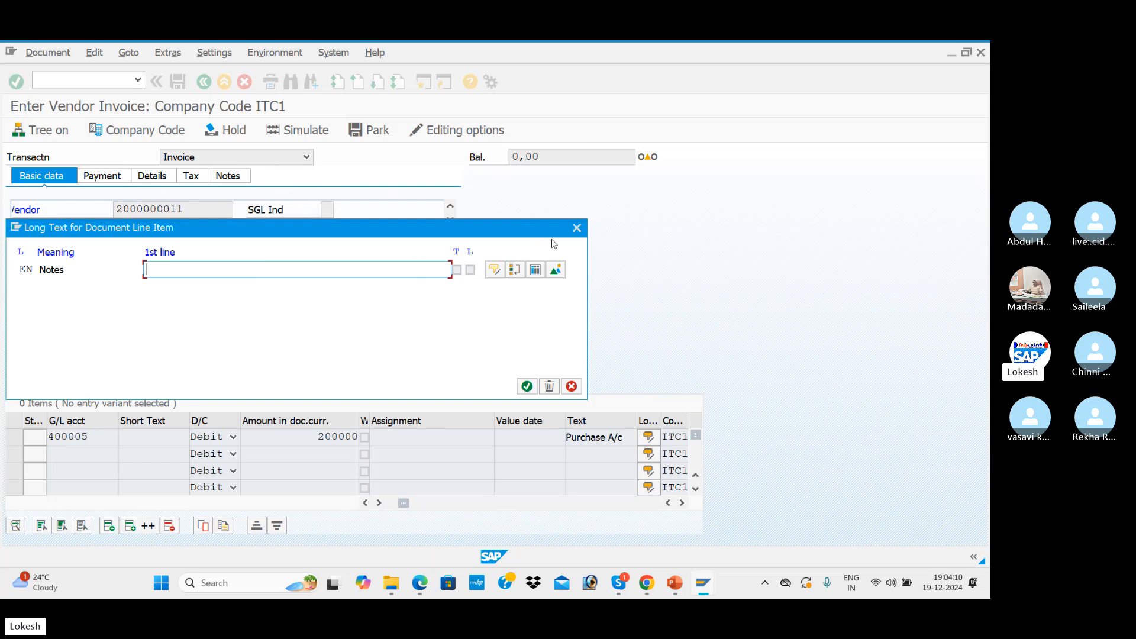
pyautogui.click(577, 232)
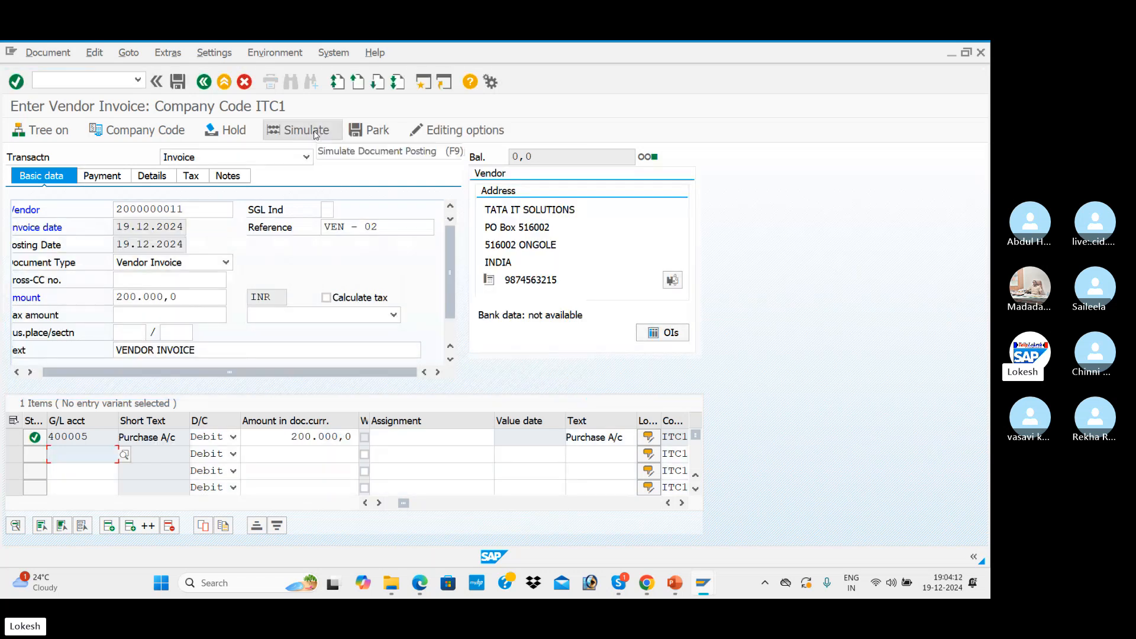
# Simulate the VEN - 02 vendor invoice and post it
pyautogui.click(313, 135)
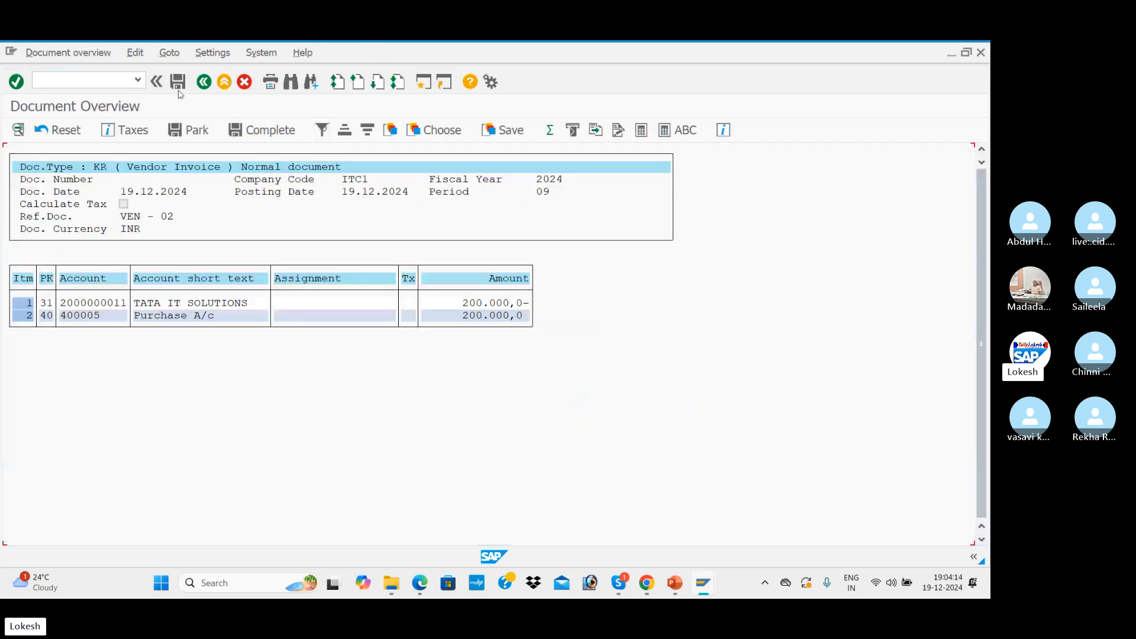
pyautogui.click(178, 82)
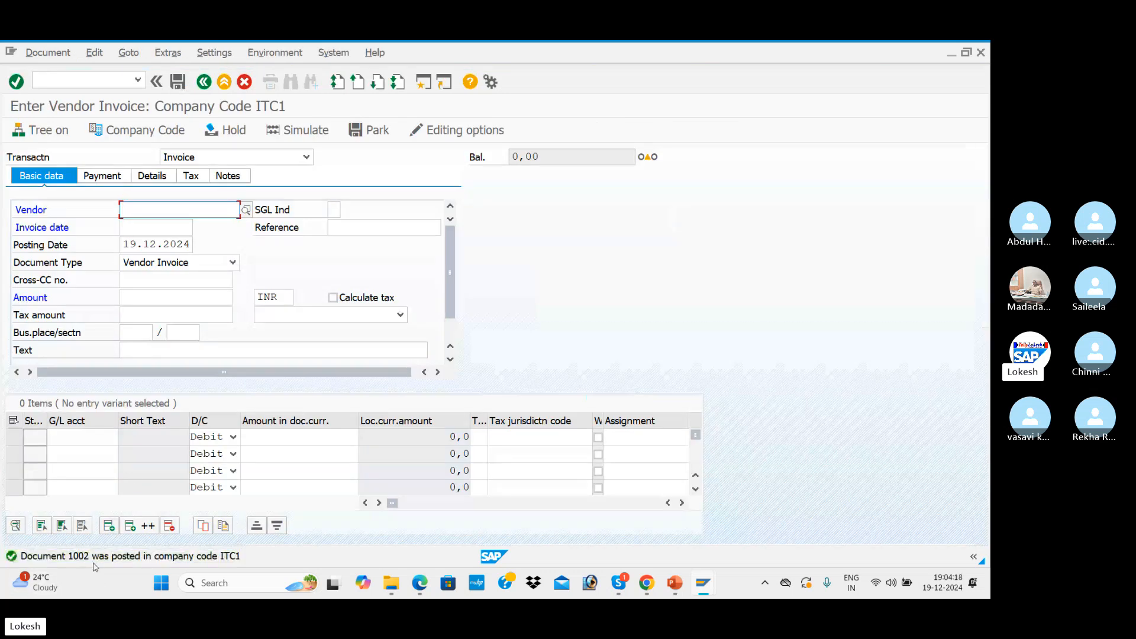
# Return to the Vendor Line Item Display session and refresh its list of open items
pyautogui.hotkey('alt', 'Tab')
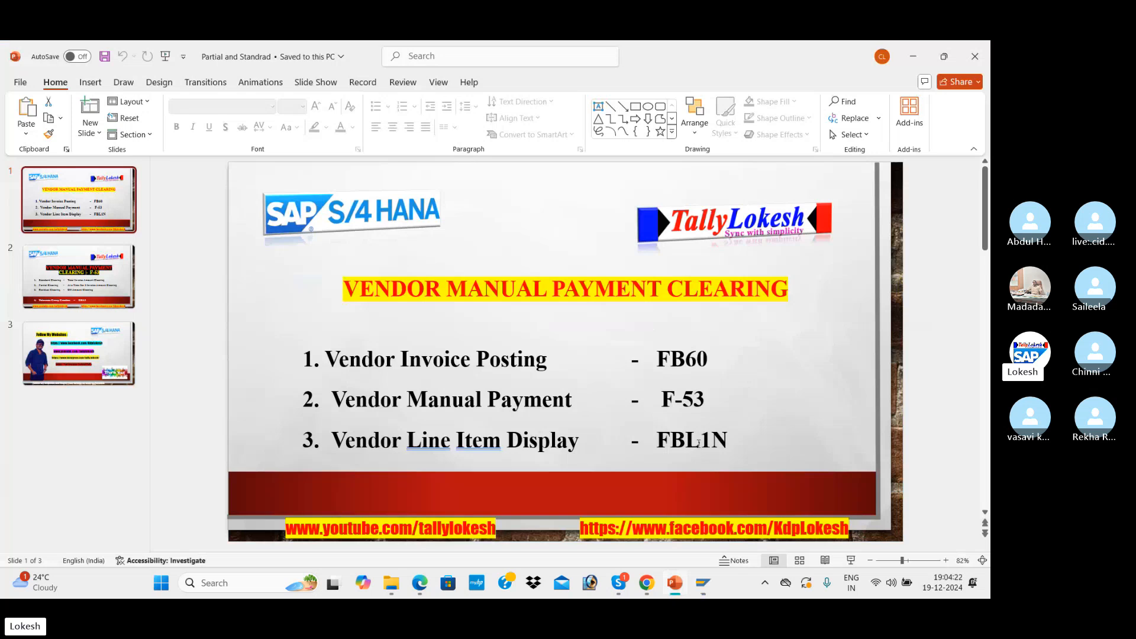
pyautogui.hotkey('alt', 'Tab')
pyautogui.hotkey('alt', 'Tab')
pyautogui.press('Tab')
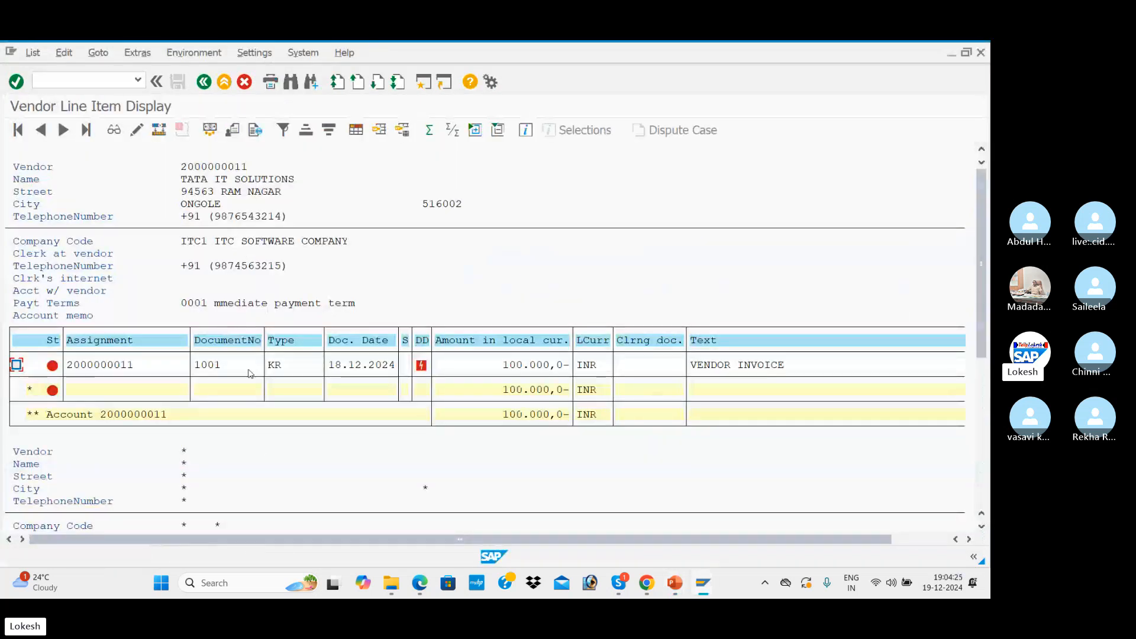
pyautogui.click(38, 55)
pyautogui.click(54, 89)
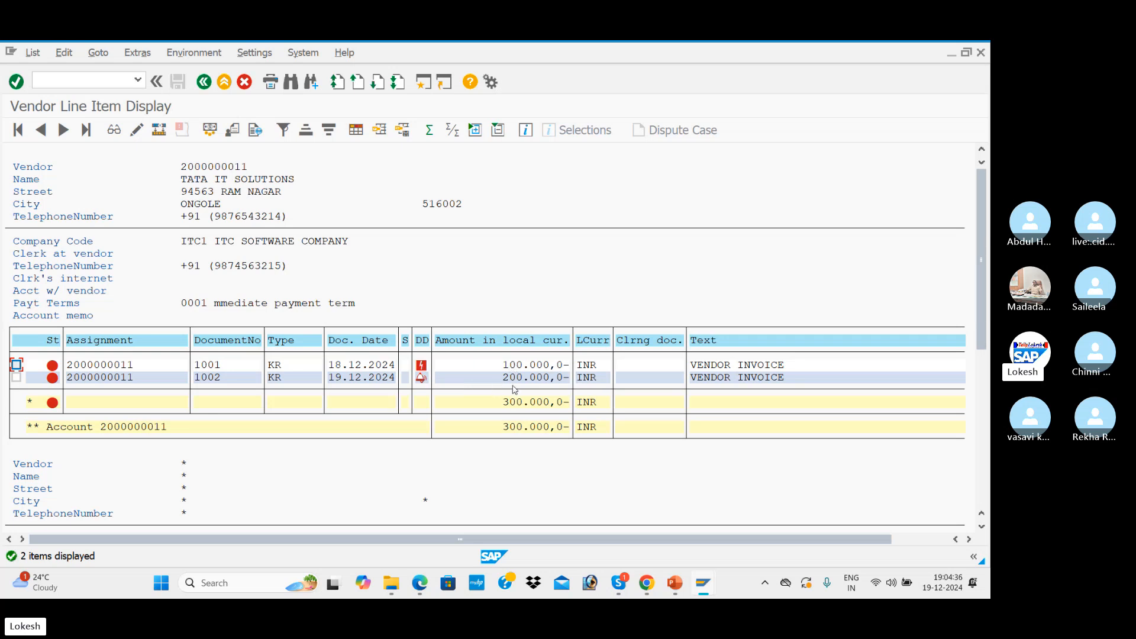
# Begin another invoice for TATA IT SOLUTIONS in the FB60 session, dated 19.12.2024 with reference VEN - 03
pyautogui.hotkey('alt', 'Tab')
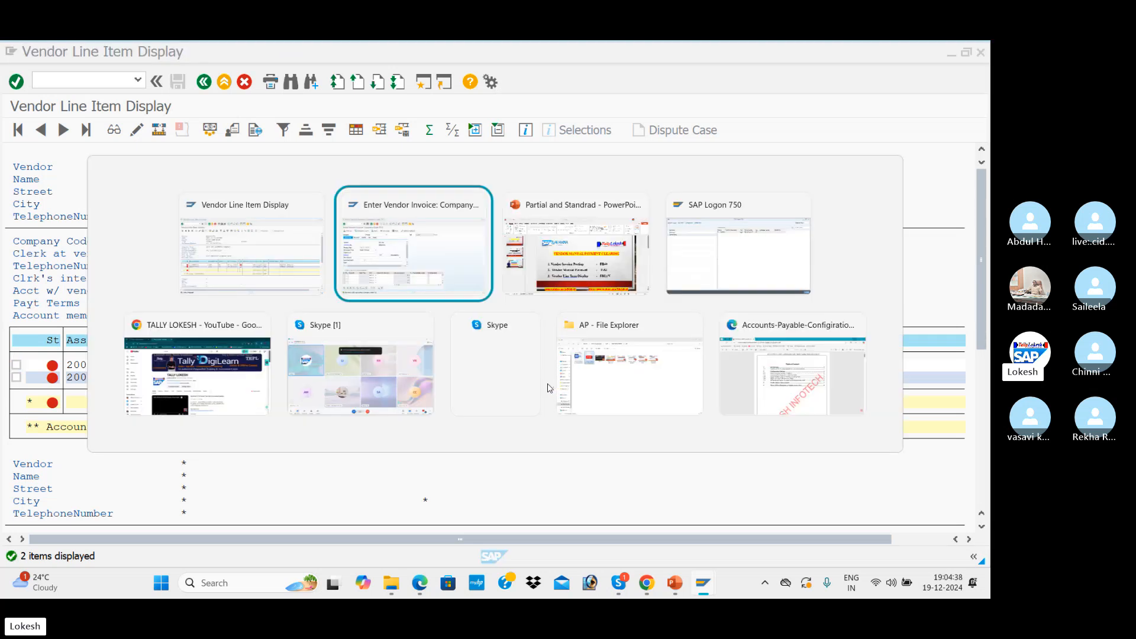
pyautogui.press('Tab')
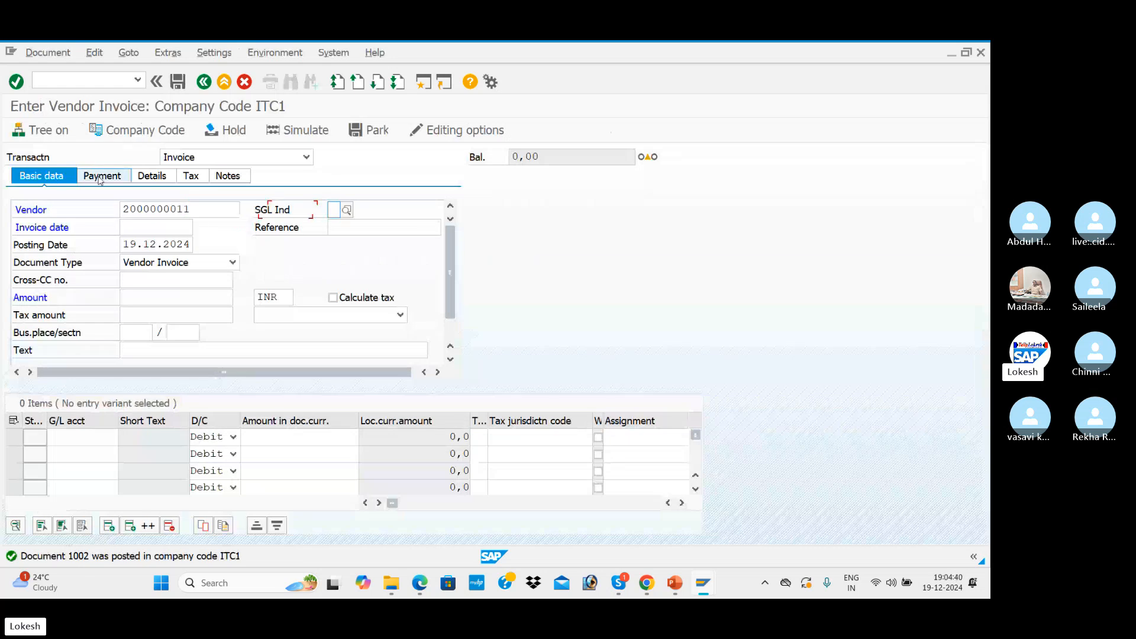
pyautogui.press('Tab')
pyautogui.press('Down')
pyautogui.press('Tab')
pyautogui.press('Down')
pyautogui.press('Tab')
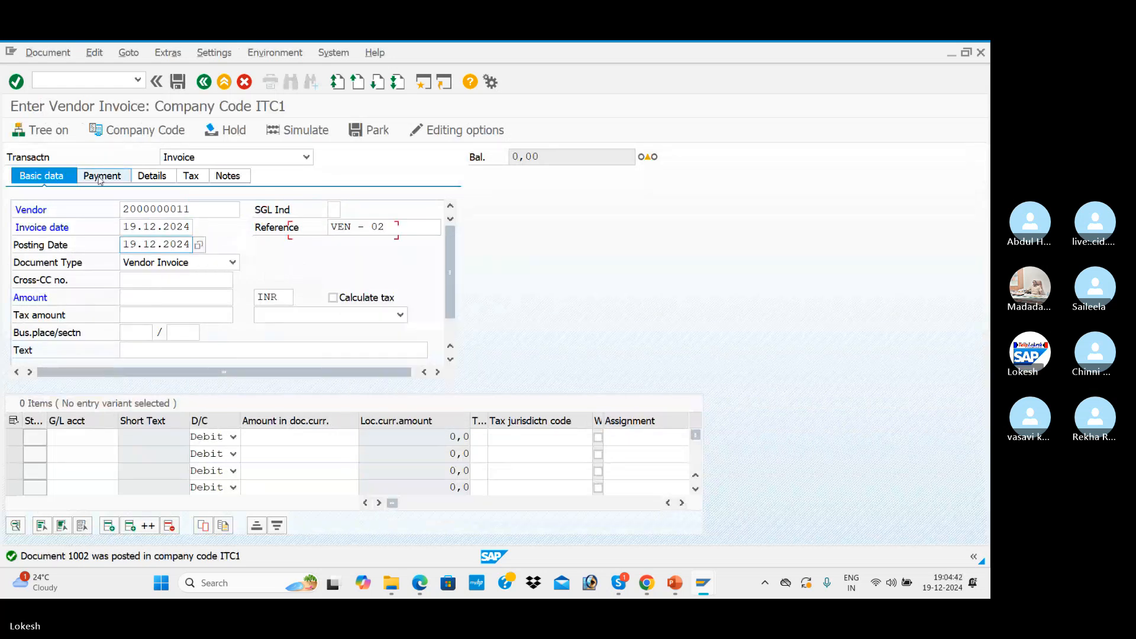
pyautogui.click(393, 229)
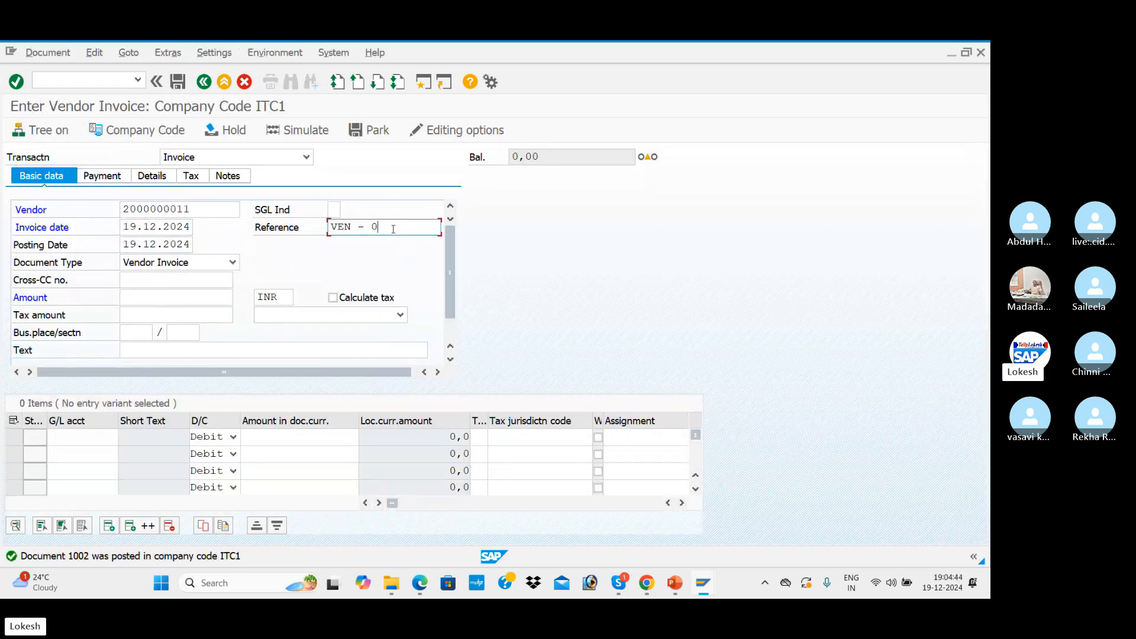
pyautogui.write('3')
# Set the VEN - 03 invoice amount to 300000 and its header text to VENDOR INVOICE
pyautogui.press('Tab')
pyautogui.press('Tab')
pyautogui.press('Tab')
pyautogui.press('Tab')
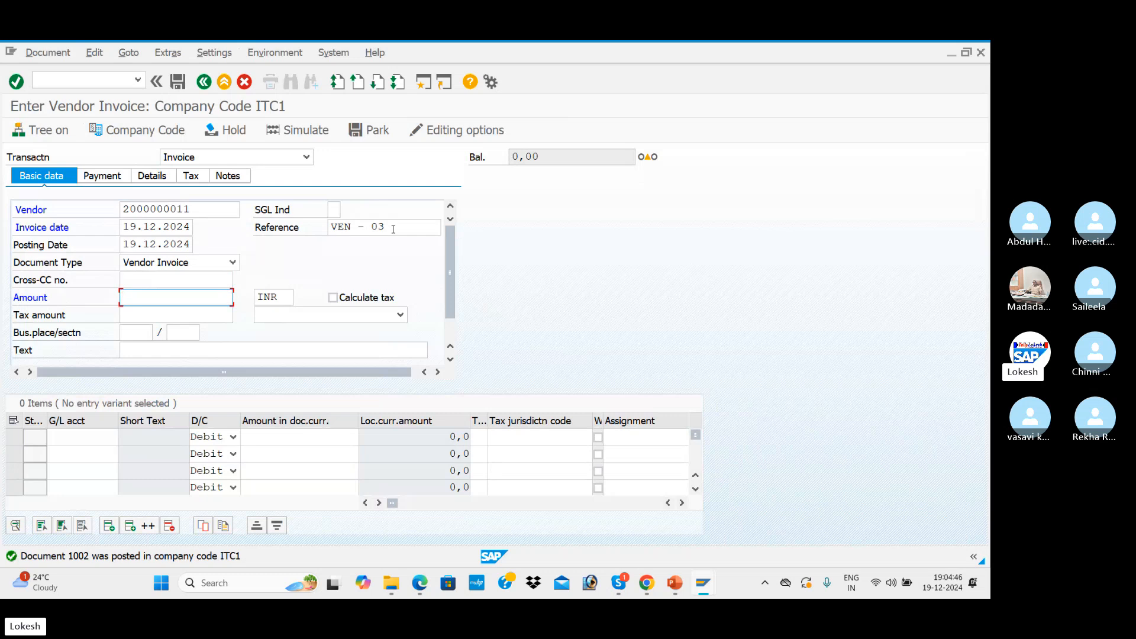
pyautogui.write('300000')
pyautogui.press('Tab')
pyautogui.press('Tab')
pyautogui.press('Tab')
pyautogui.press('Tab')
pyautogui.press('Tab')
pyautogui.press('Tab')
pyautogui.press('Down')
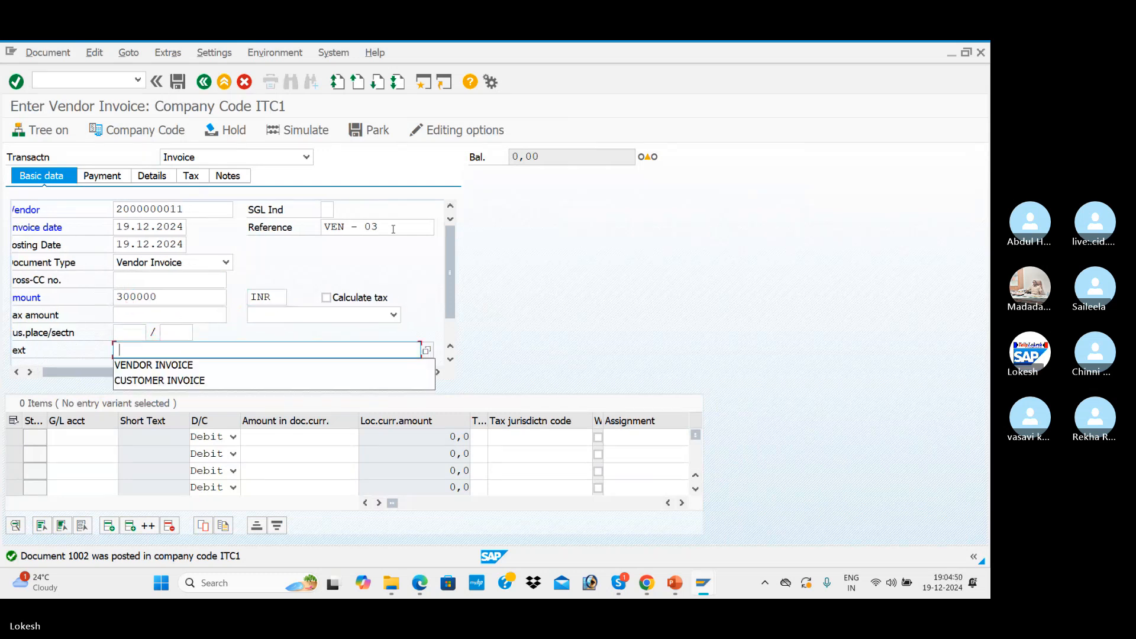
pyautogui.press('Down')
pyautogui.press('Tab')
# Add a debit line for the Purchase A/c G/L account with an amount of 300000
pyautogui.press('Tab')
pyautogui.press('Down')
pyautogui.press('Down')
pyautogui.press('Tab')
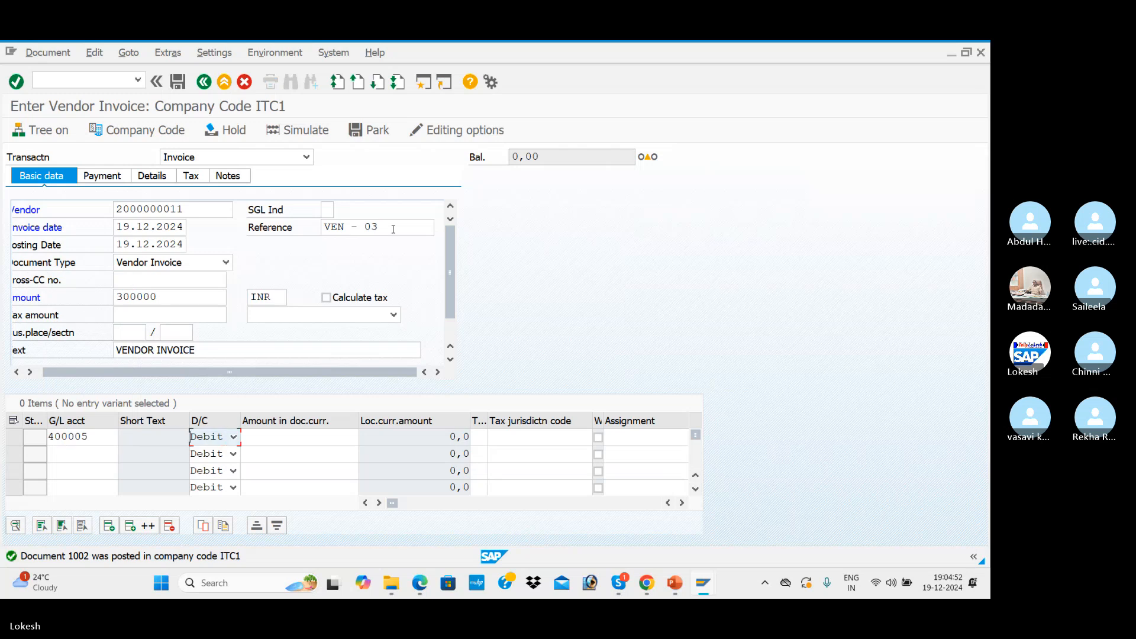
pyautogui.press('Tab')
pyautogui.write('30000')
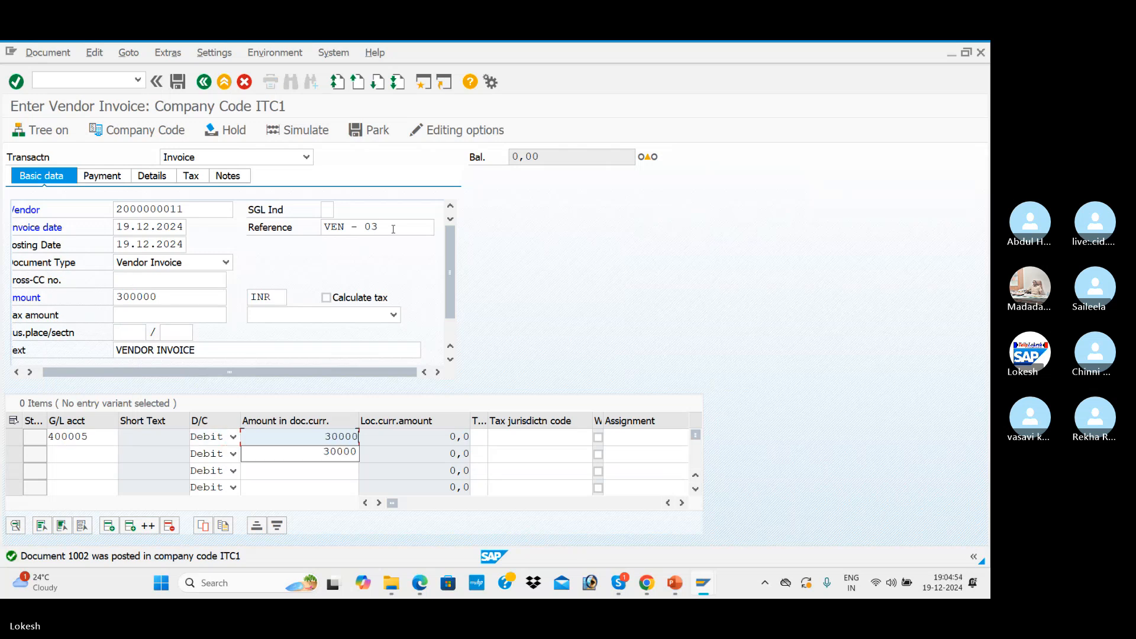
pyautogui.write('0')
# Give the 300000 debit line the line text Purchase A/c
pyautogui.press('Tab')
pyautogui.press('Tab')
pyautogui.press('Tab')
pyautogui.press('Tab')
pyautogui.press('Tab')
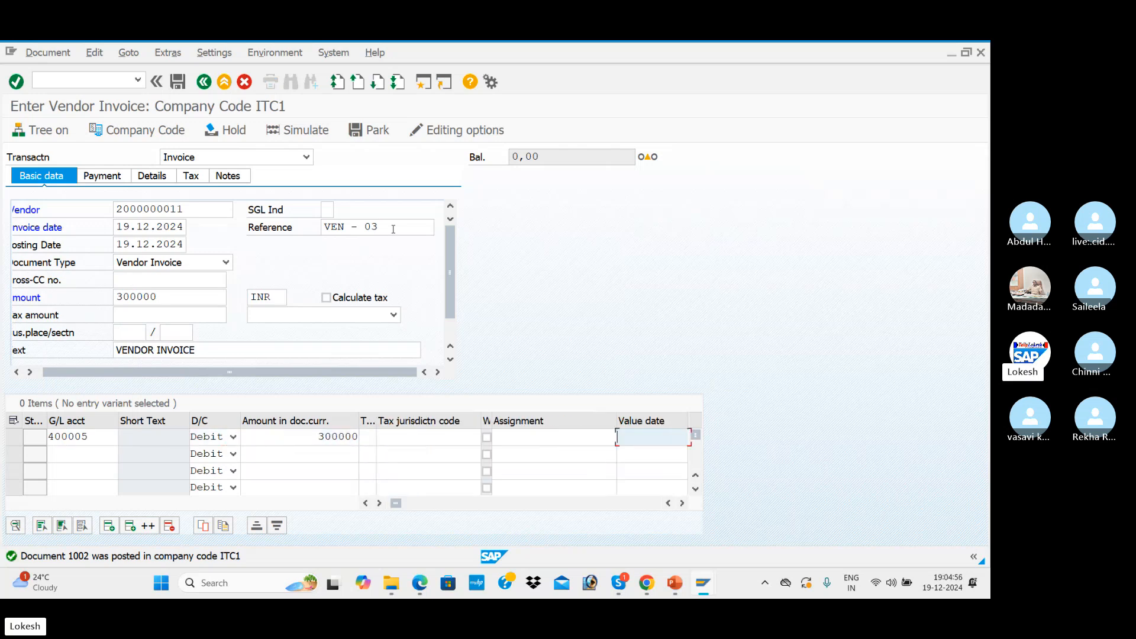
pyautogui.press('Tab')
pyautogui.press('space')
pyautogui.press('Down')
pyautogui.press('Tab')
# Dismiss the long text window, and simulate and post the VEN - 03 invoice
pyautogui.press('Return')
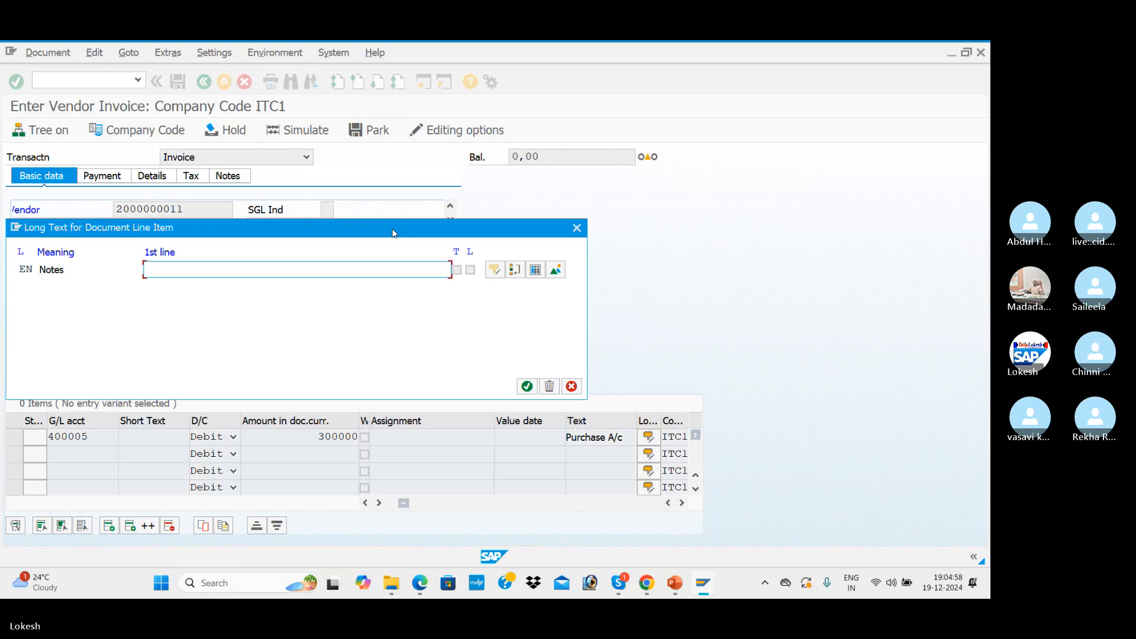
pyautogui.click(577, 227)
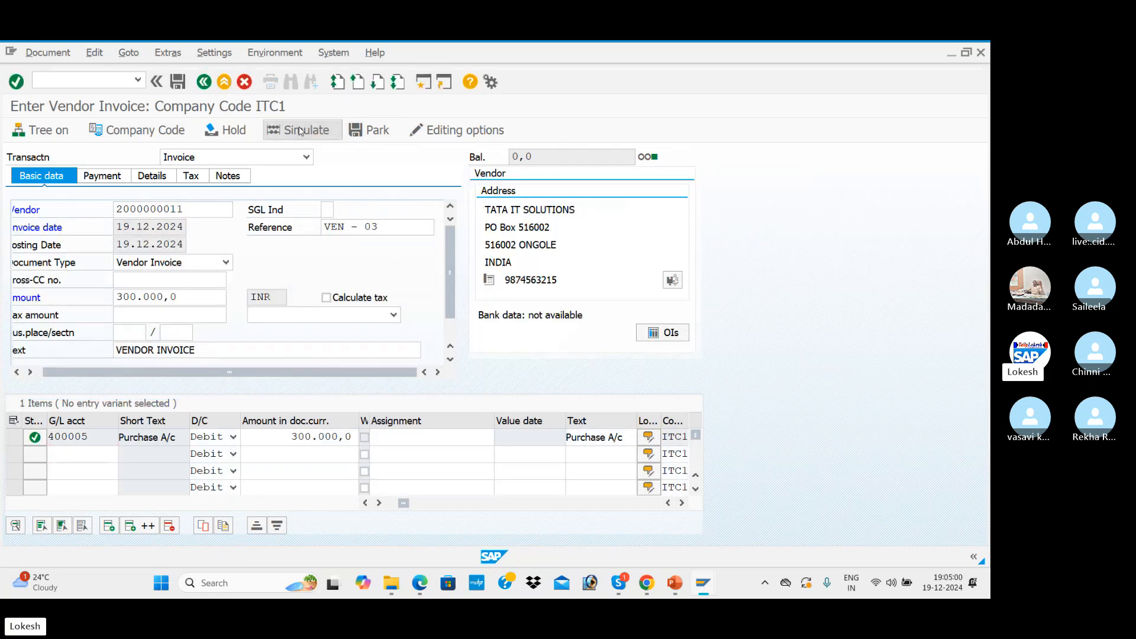
pyautogui.click(298, 131)
pyautogui.click(176, 82)
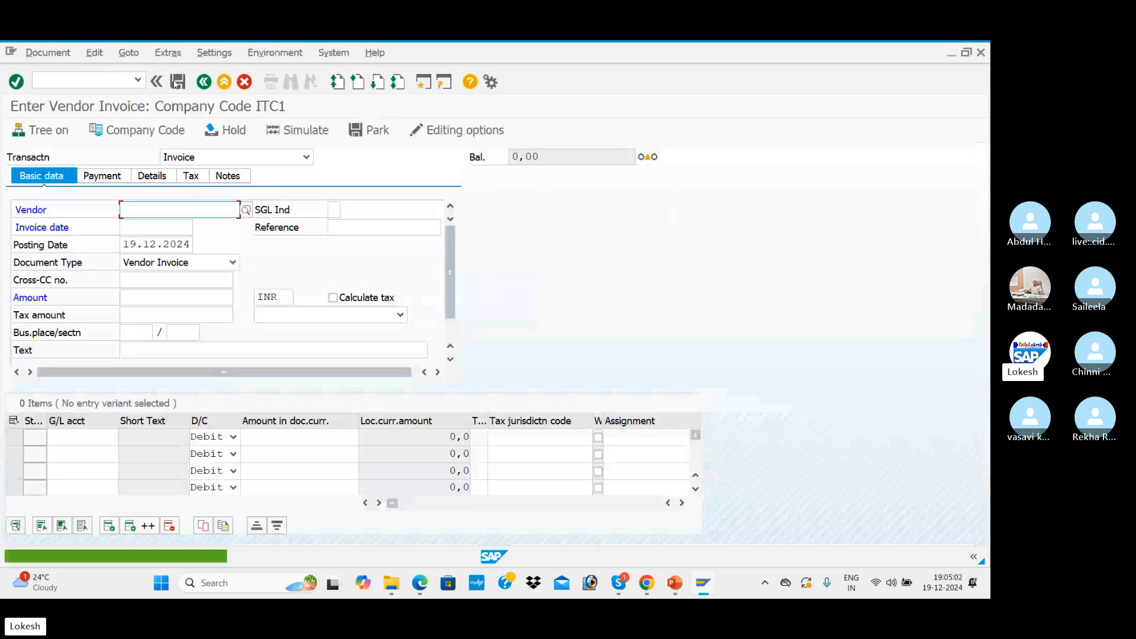
# Switch to the Vendor Line Item Display session and refresh the open items of TATA IT SOLUTIONS
pyautogui.hotkey('alt', 'Tab')
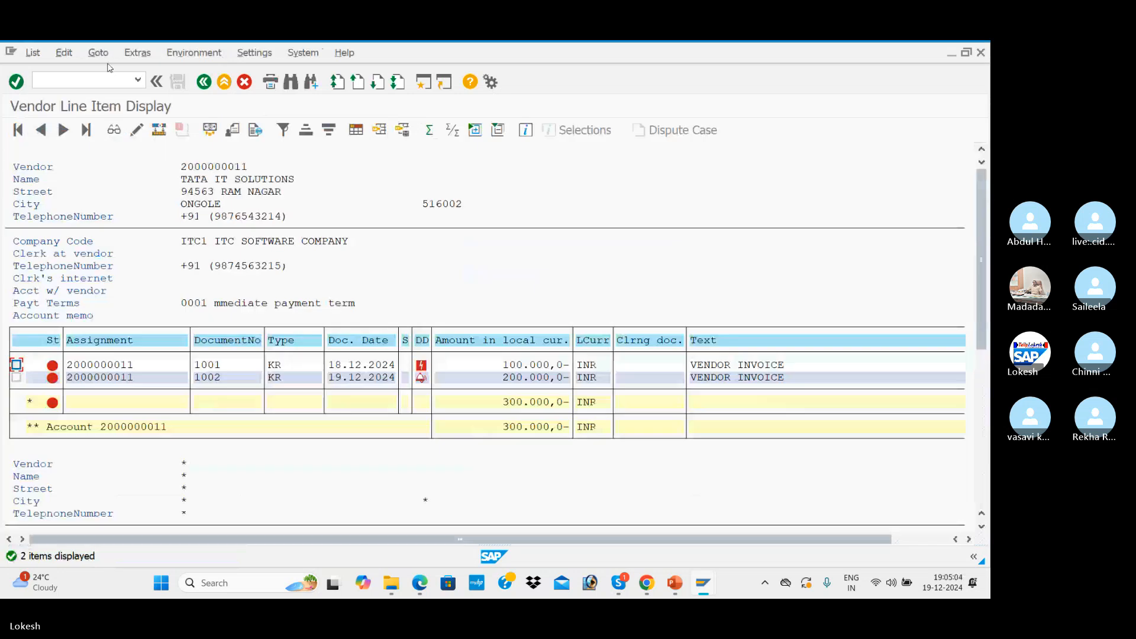
pyautogui.click(32, 53)
pyautogui.click(45, 88)
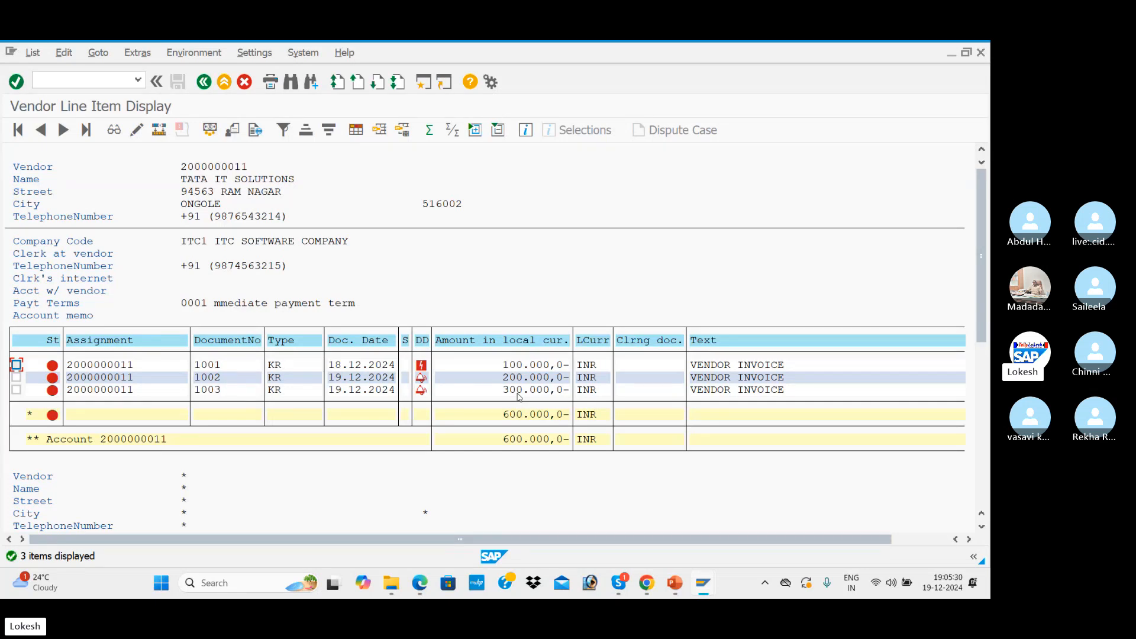
# Review the clearing types on the F-53 slide in PowerPoint and return to the Vendor Line Item Display
pyautogui.hotkey('alt', 'Tab')
pyautogui.hotkey('alt', 'Tab')
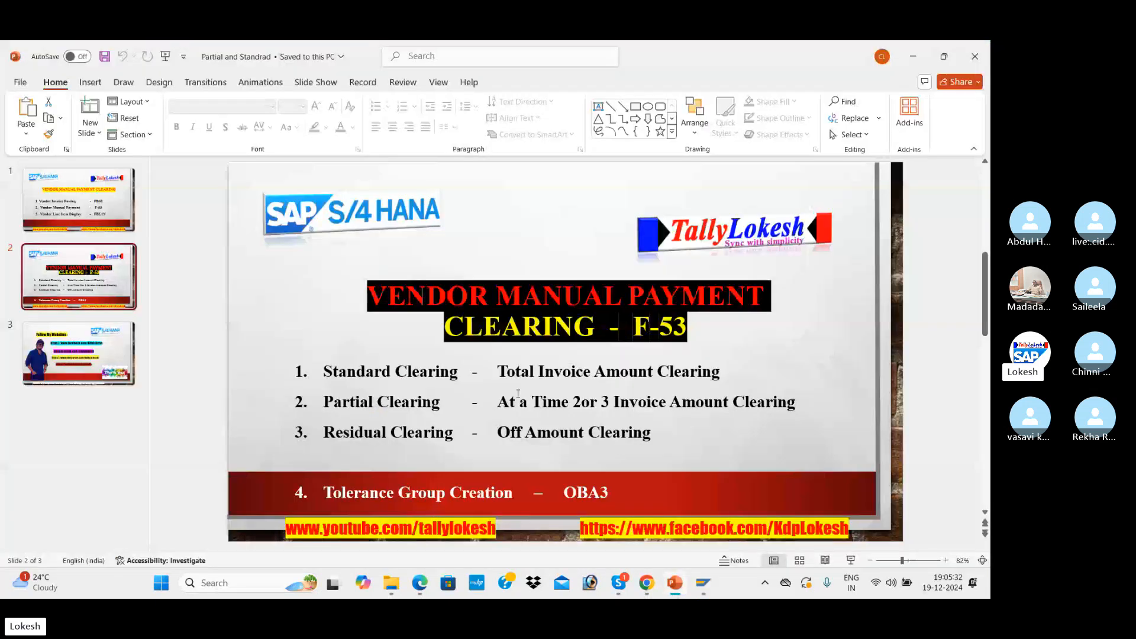
pyautogui.click(630, 373)
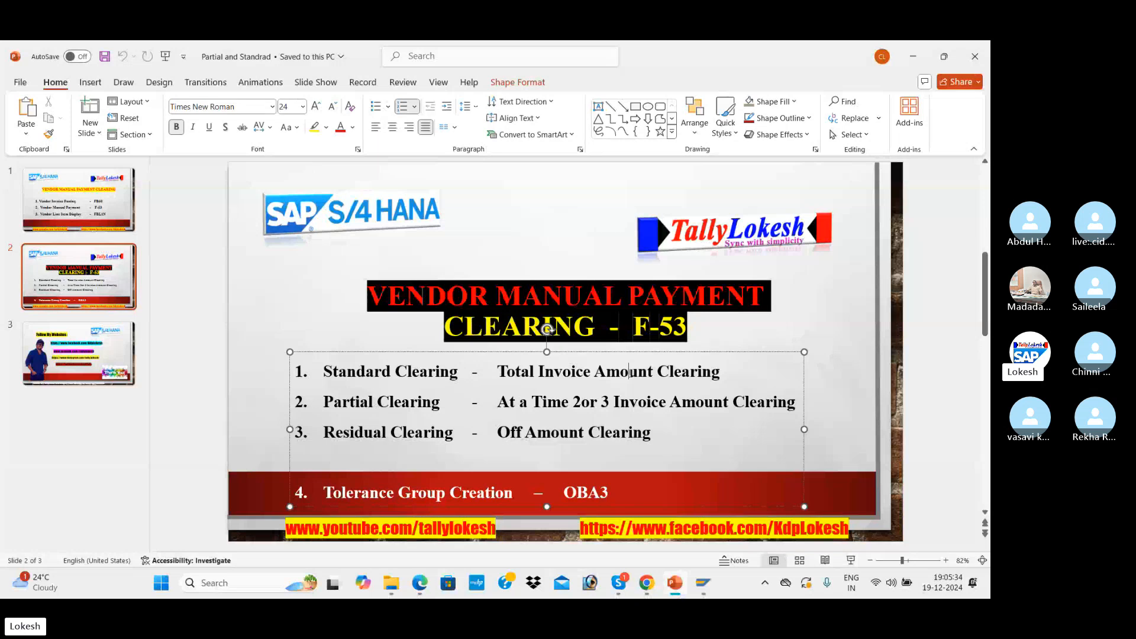
pyautogui.press('alt')
pyautogui.hotkey('alt', 'Tab')
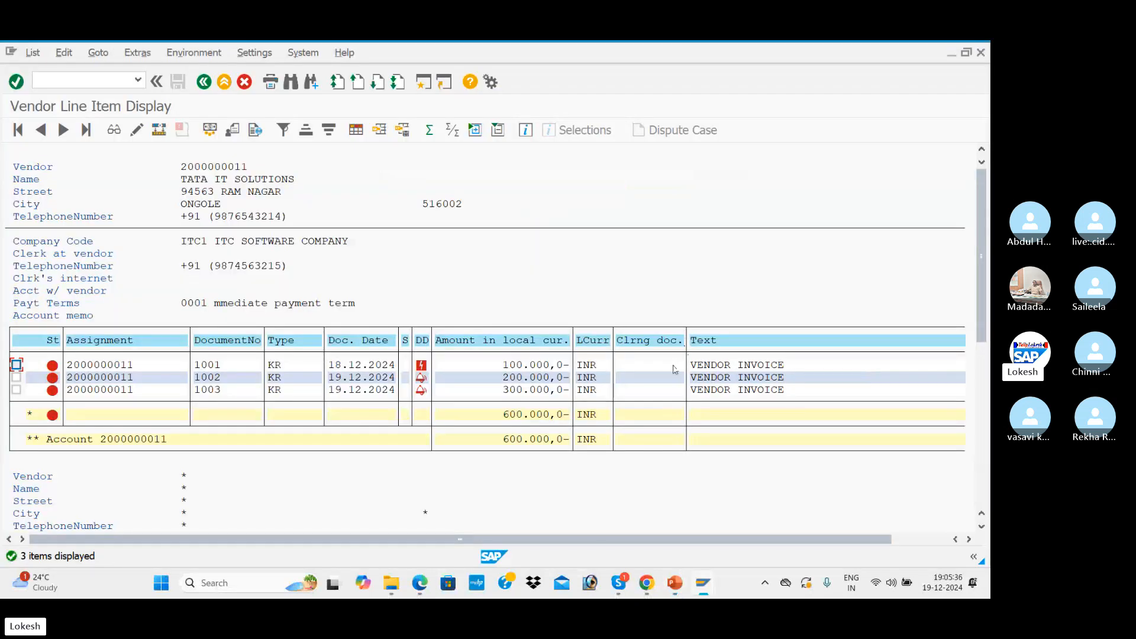
# Open transaction F-53 for outgoing payments in the session used for entering vendor invoices
pyautogui.hotkey('alt', 'Tab')
pyautogui.hotkey('alt', 'Tab')
pyautogui.click(113, 81)
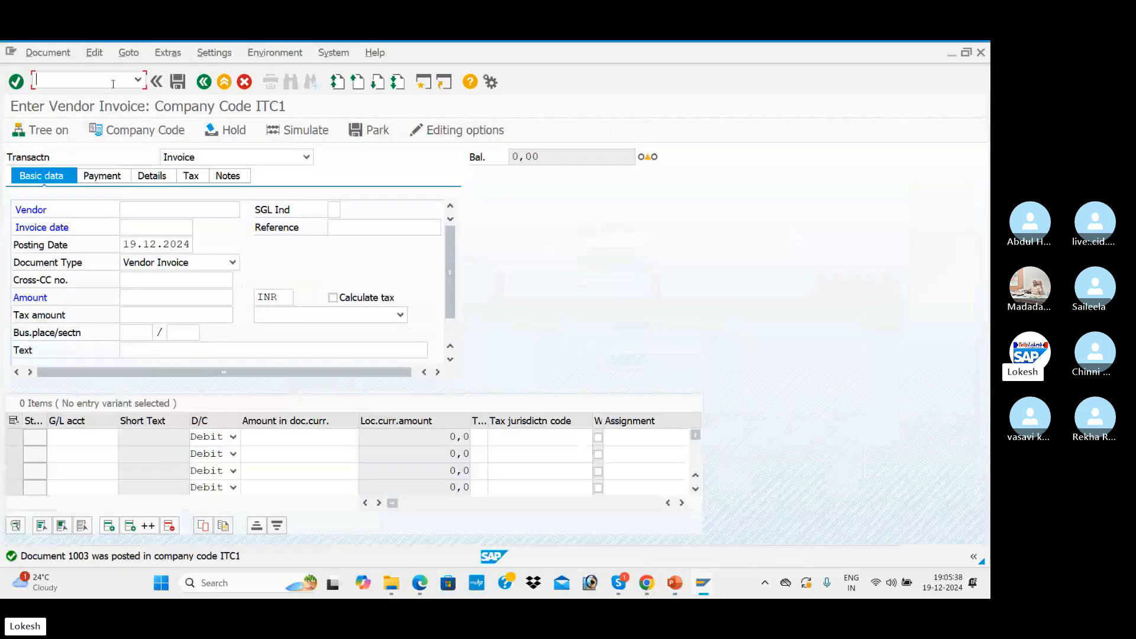
pyautogui.write('/NF-53')
pyautogui.press('Return')
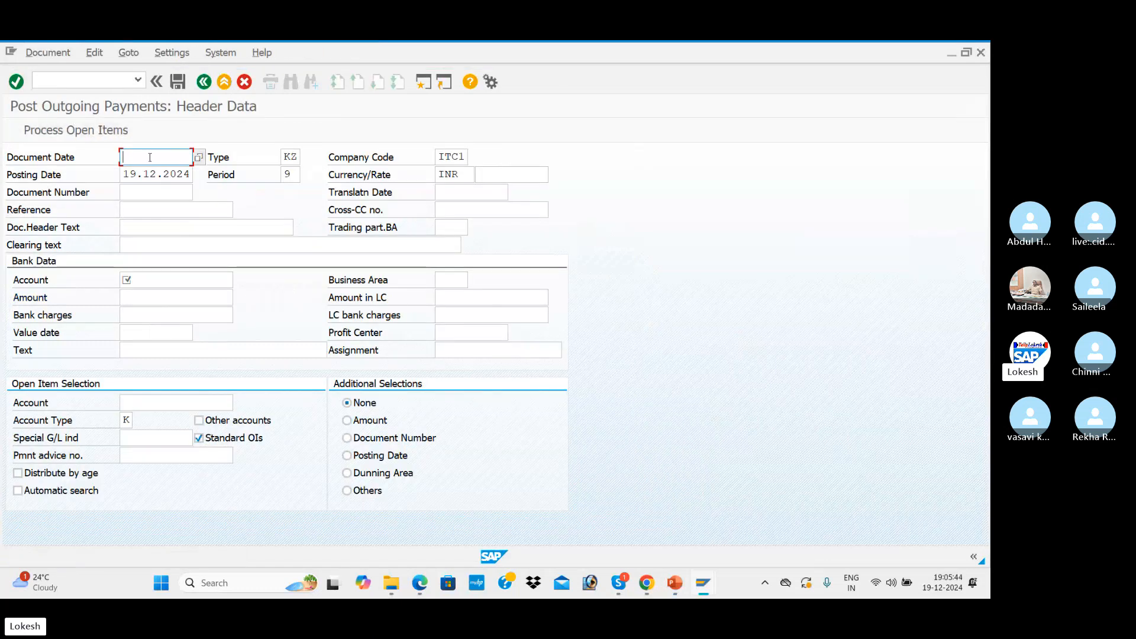
# Date the outgoing payment document 19.12.2024 and give it the reference VEN-01
pyautogui.write('19.12.2024')
pyautogui.press('Tab')
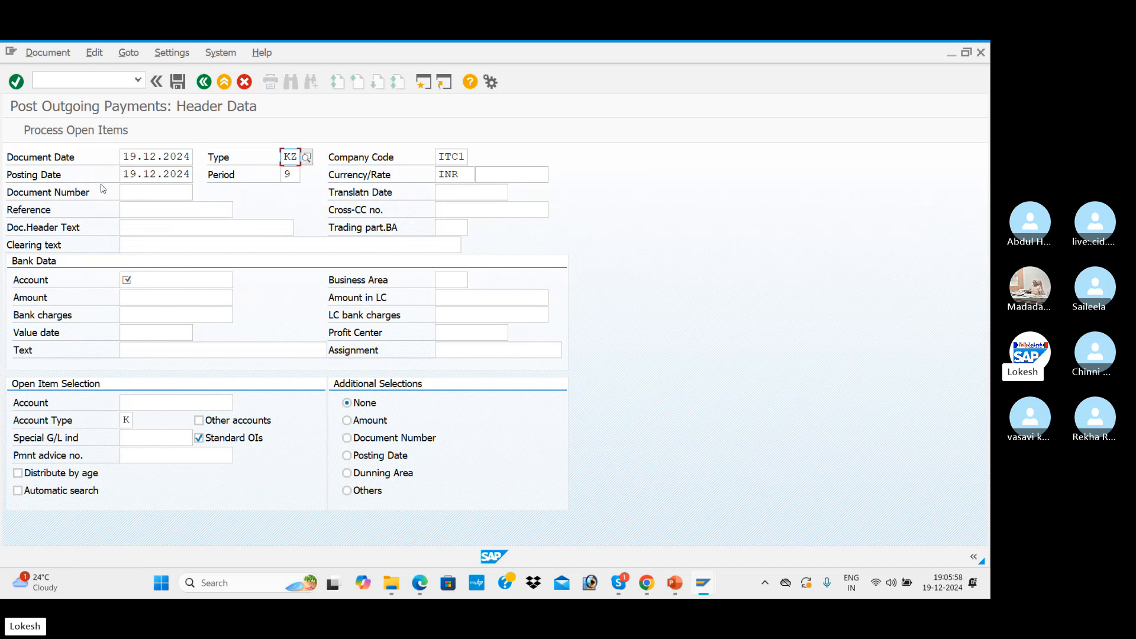
pyautogui.click(144, 205)
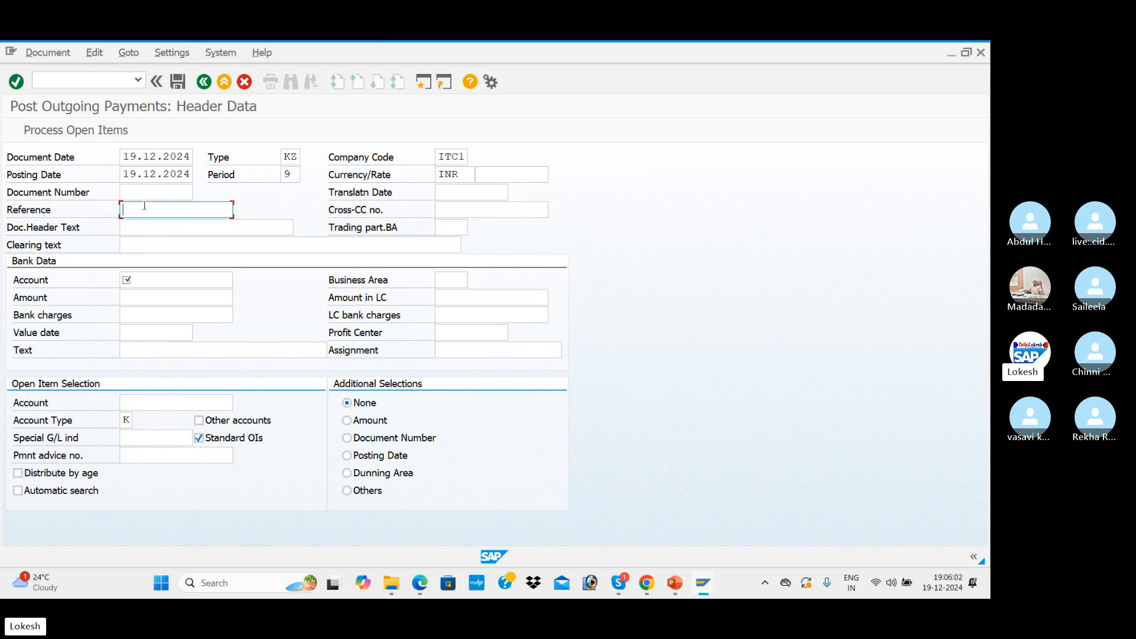
pyautogui.click(145, 205)
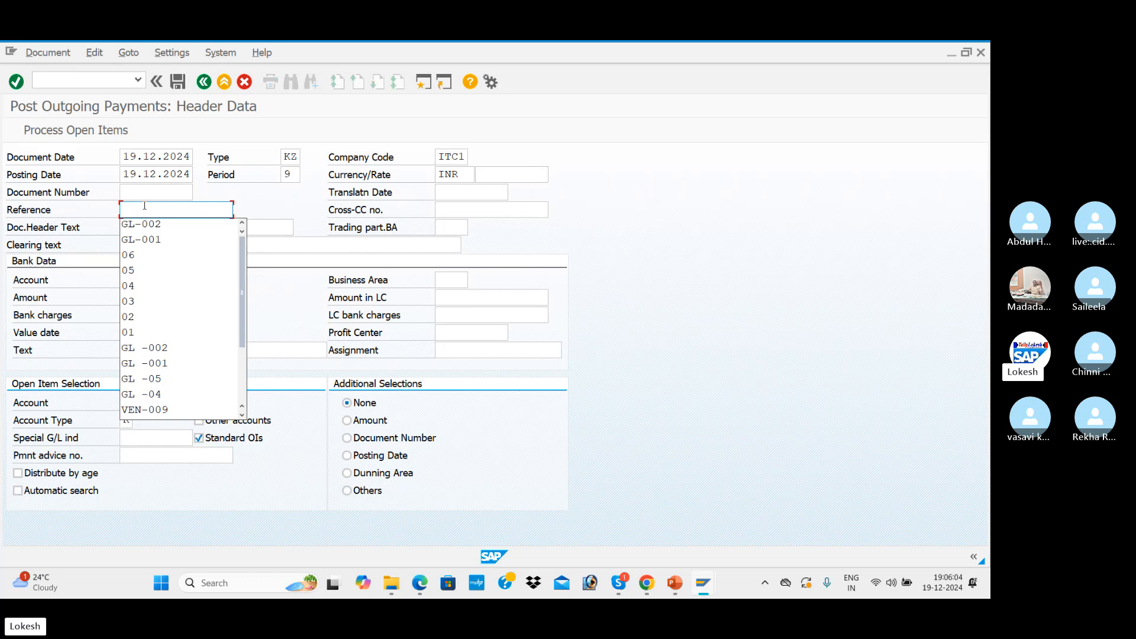
pyautogui.write('VEN')
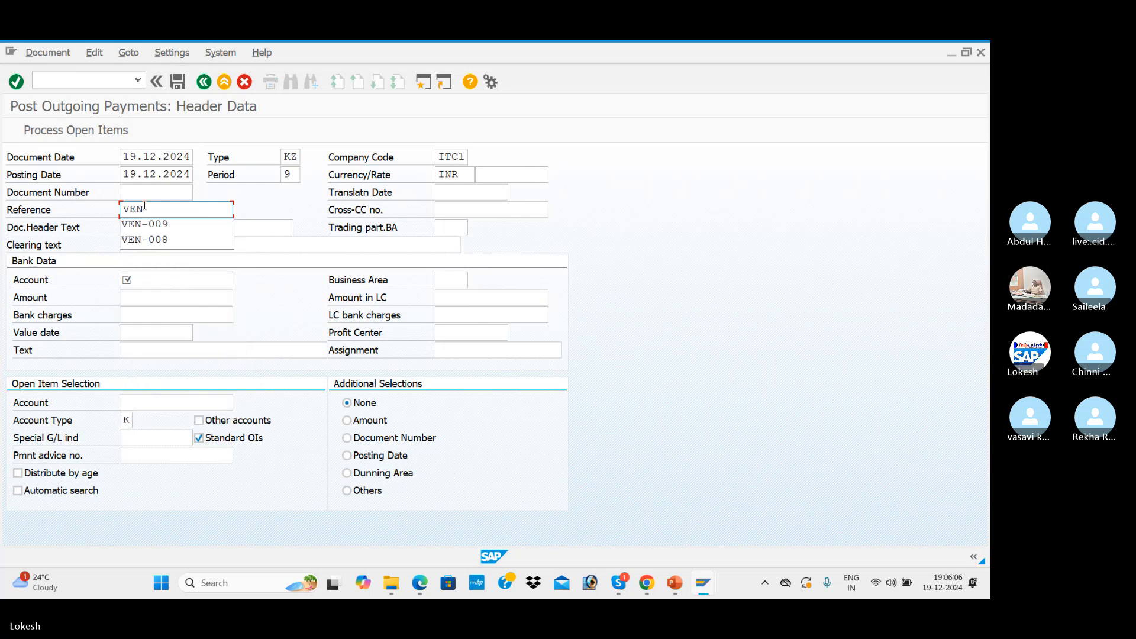
pyautogui.write('-01')
pyautogui.press('Tab')
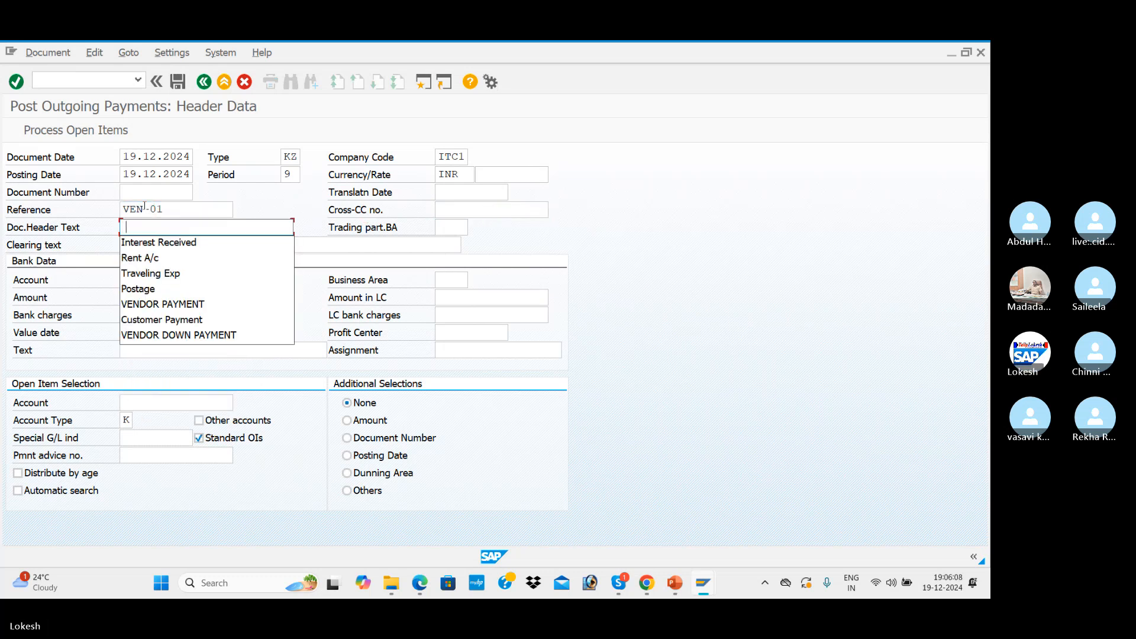
# Set the payment's document header text to VENDOR PAYMENT
pyautogui.press('Down')
pyautogui.press('Down')
pyautogui.press('Down')
pyautogui.press('Down')
pyautogui.press('Down')
pyautogui.press('Down')
pyautogui.press('Up')
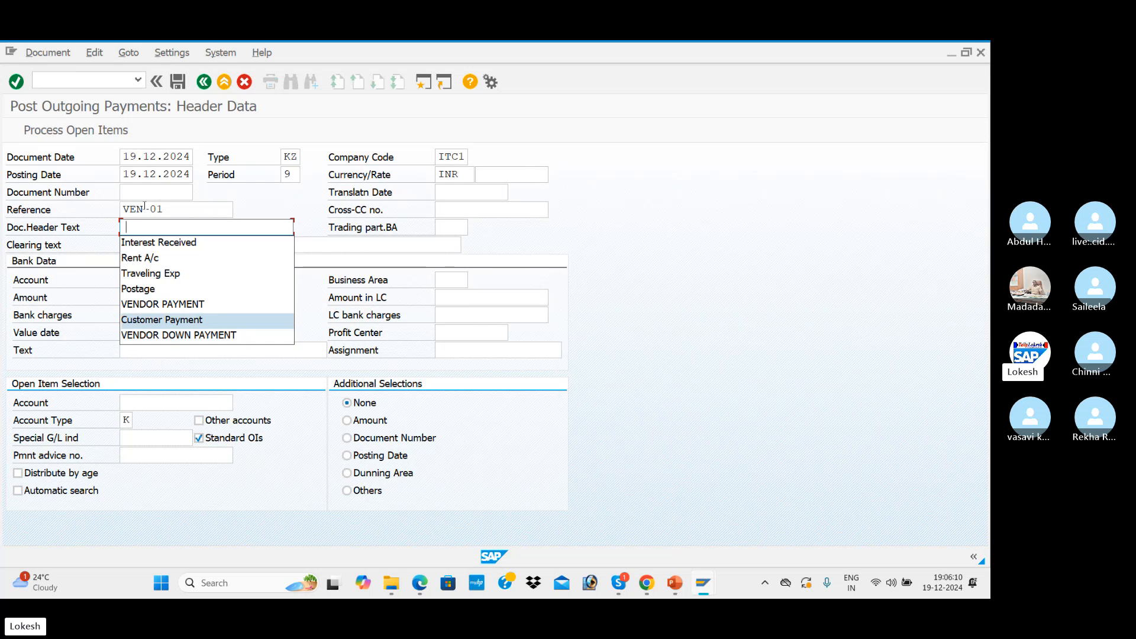
pyautogui.press('Up')
pyautogui.press('Tab')
pyautogui.press('Tab')
pyautogui.press('Tab')
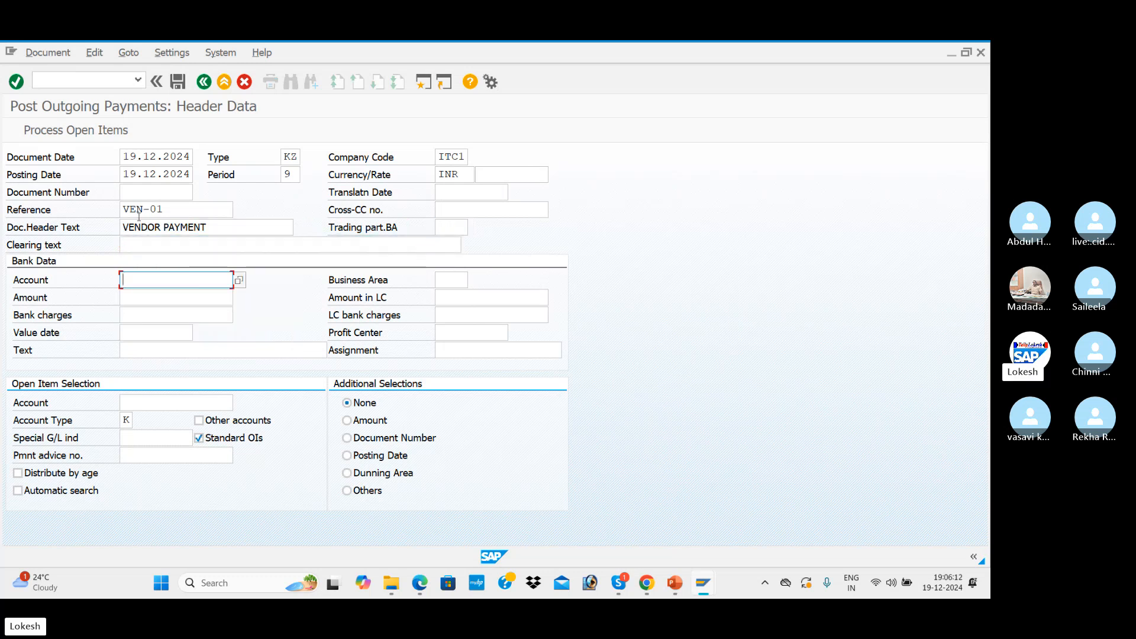
# Look up the G/L accounts of company code ITC1 and choose Sbi Bank A/c as the bank account
pyautogui.click(238, 280)
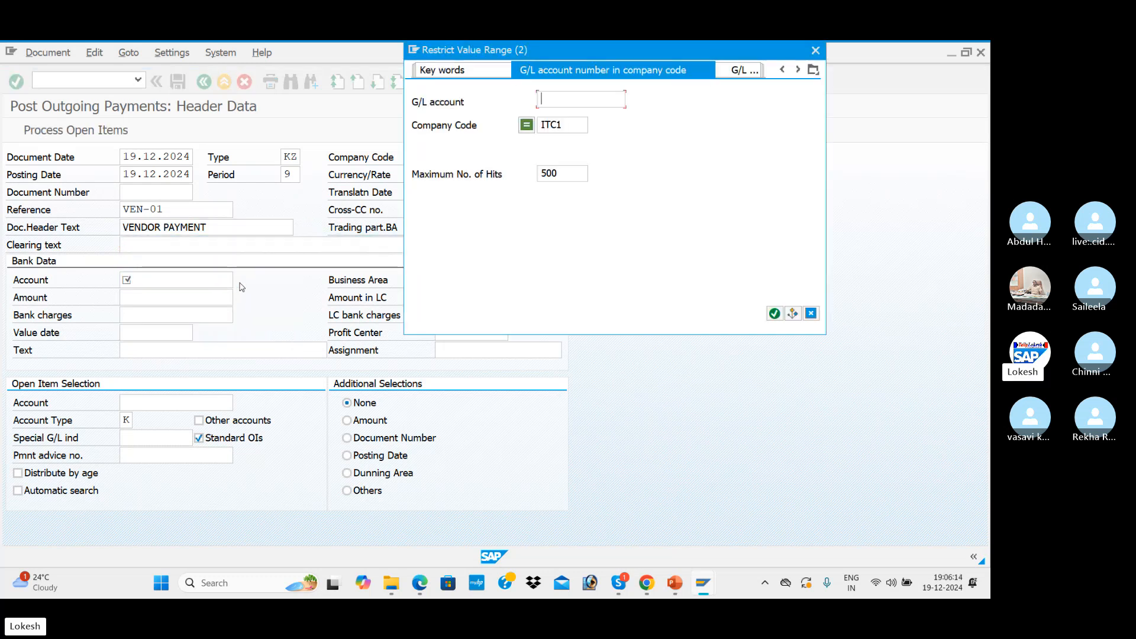
pyautogui.press('Return')
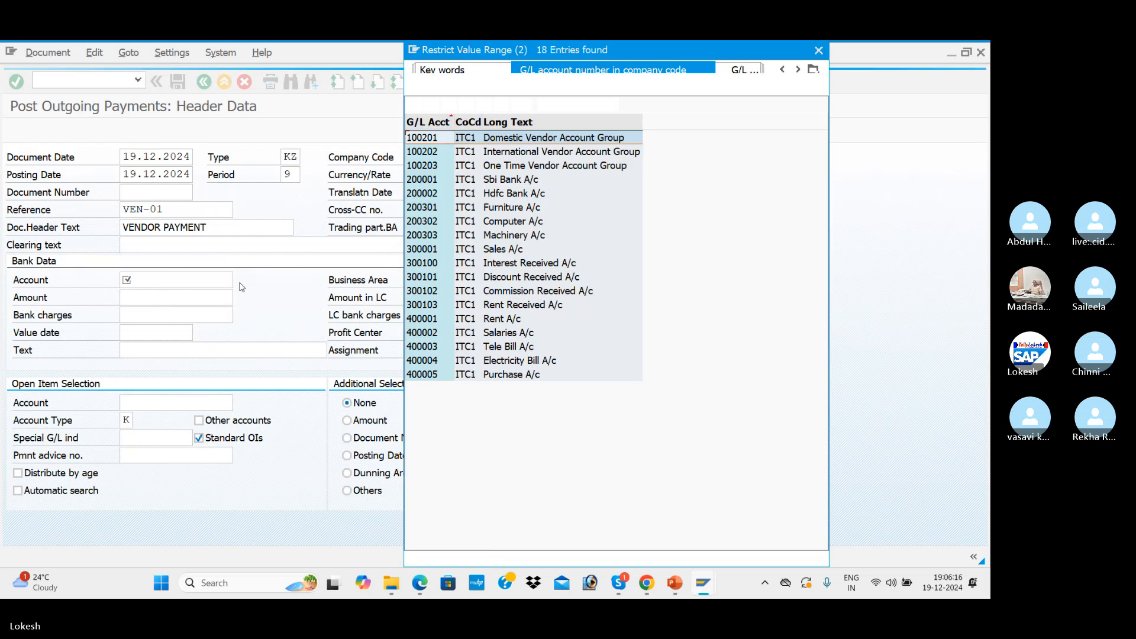
pyautogui.press('Down')
pyautogui.press('Down')
pyautogui.press('Down')
pyautogui.press('Down')
pyautogui.press('Down')
pyautogui.press('Down')
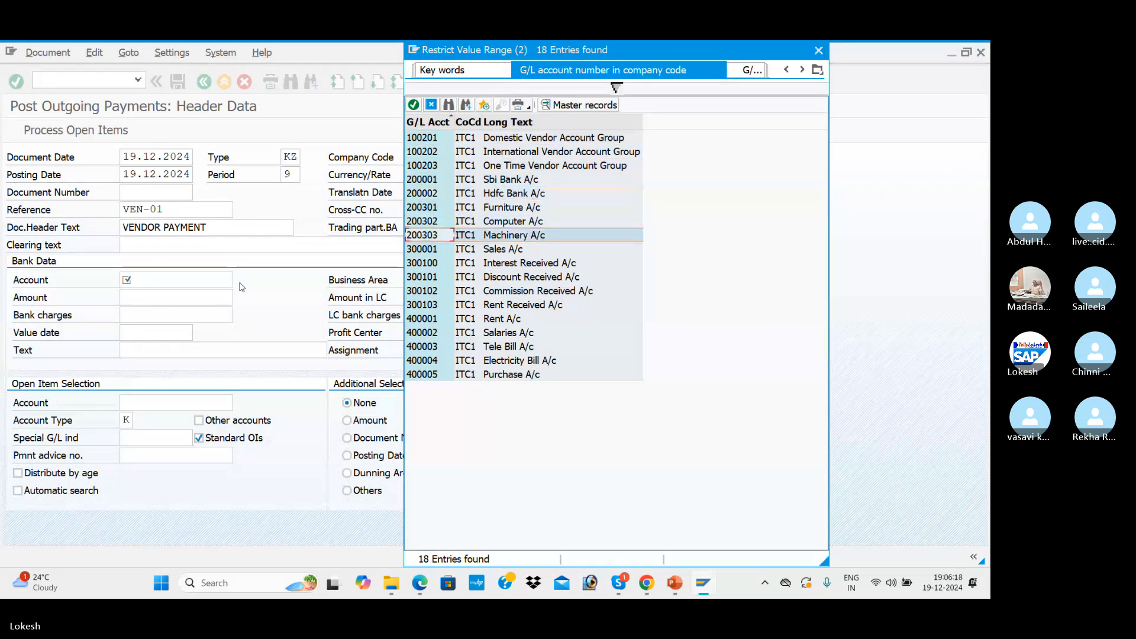
pyautogui.press('Down')
pyautogui.press('Down')
pyautogui.press('Up')
pyautogui.press('Up')
pyautogui.press('Up')
pyautogui.press('Up')
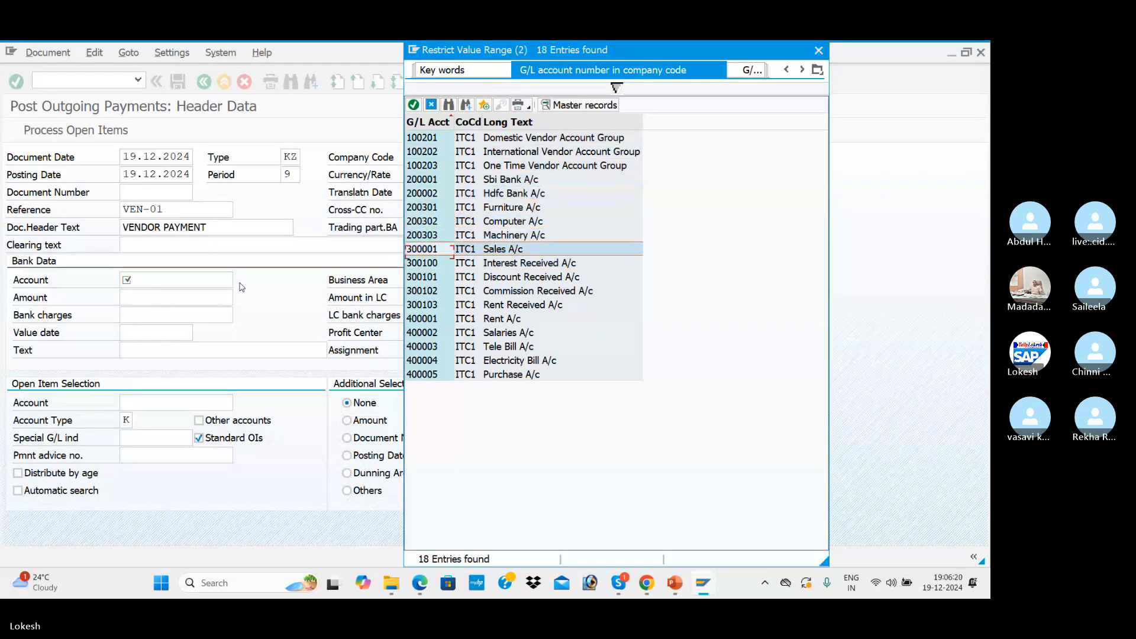
pyautogui.press('Up')
pyautogui.press('Up')
pyautogui.press('Return')
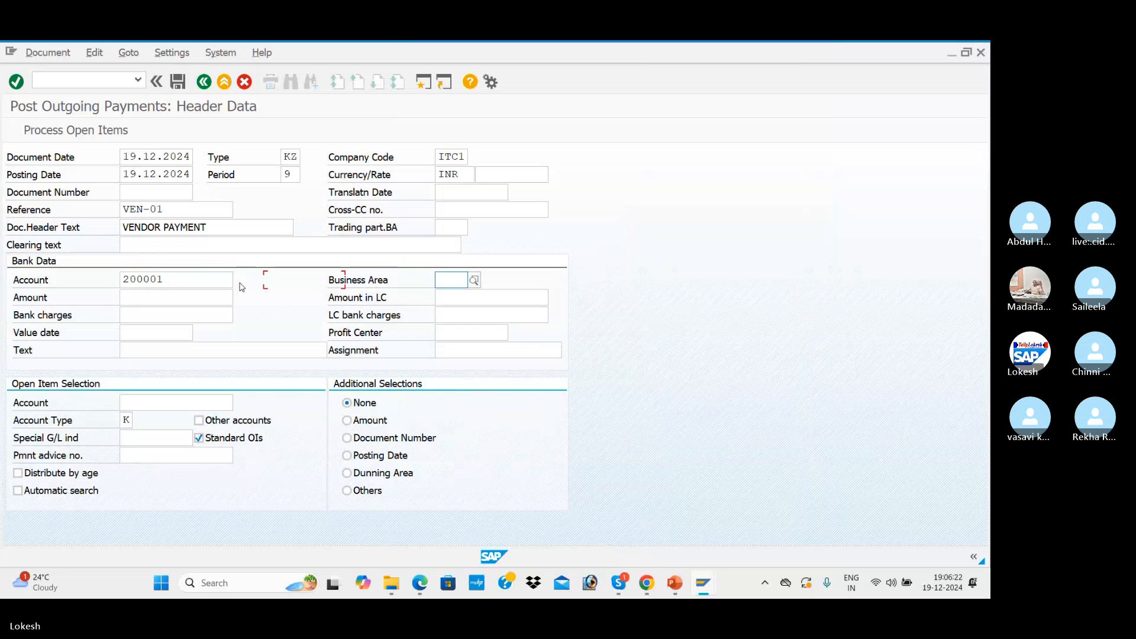
# Enter a payment amount of 300000 and a value date of 19.12.2024 in the bank data
pyautogui.press('Tab')
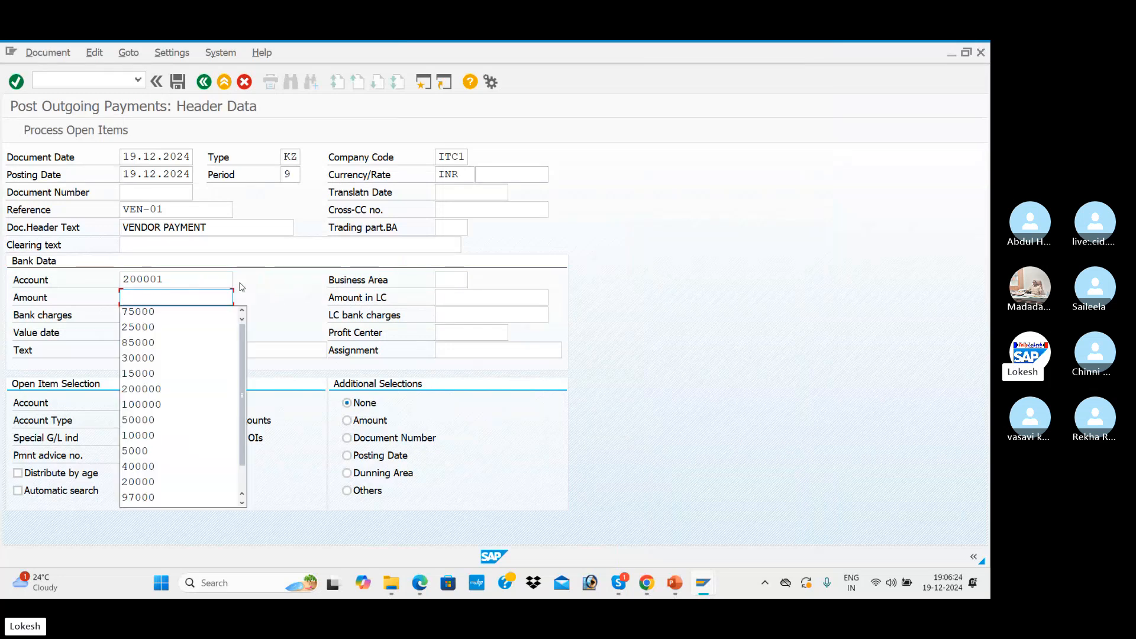
pyautogui.write('30')
pyautogui.press('Down')
pyautogui.press('Down')
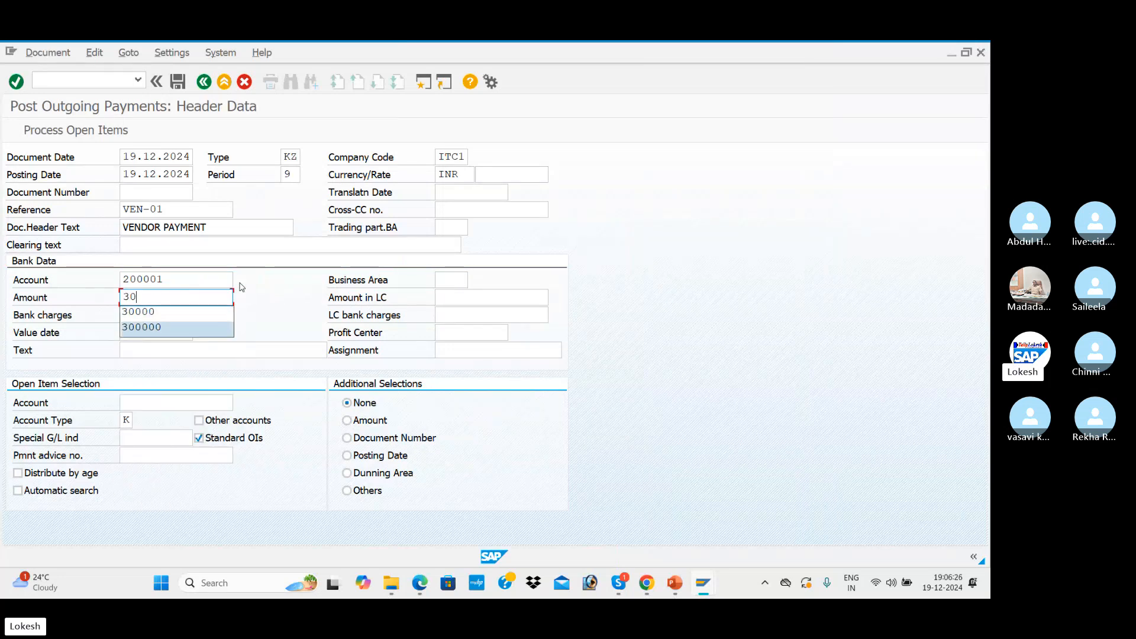
pyautogui.press('Tab')
pyautogui.press('Tab')
pyautogui.press('Tab')
pyautogui.press('Tab')
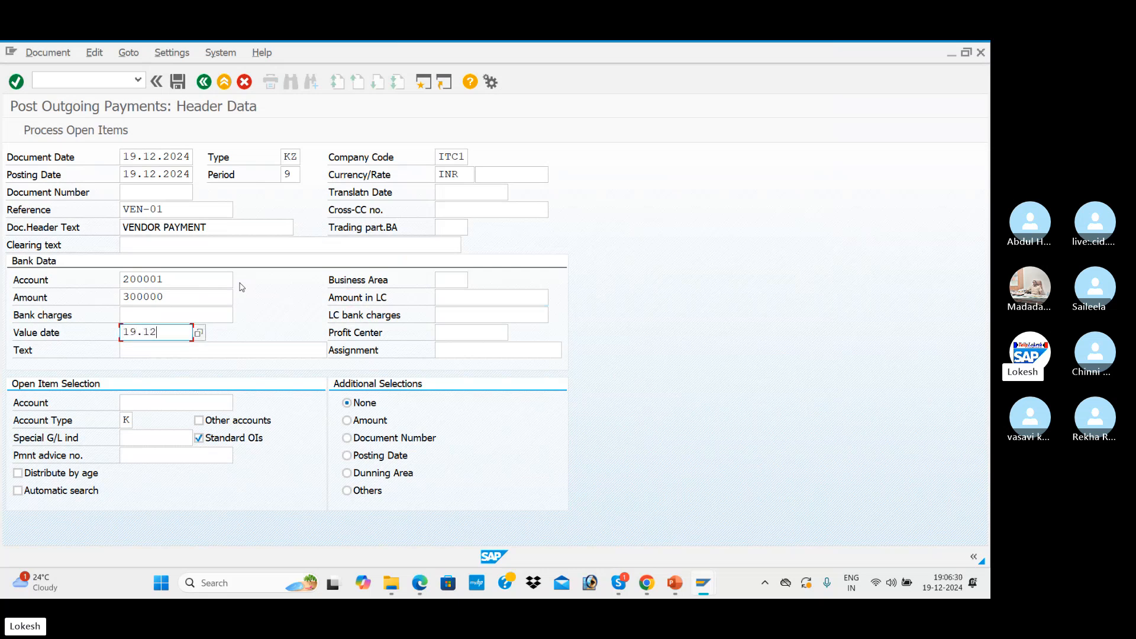
pyautogui.write('19.12.2024')
pyautogui.press('Tab')
pyautogui.press('Tab')
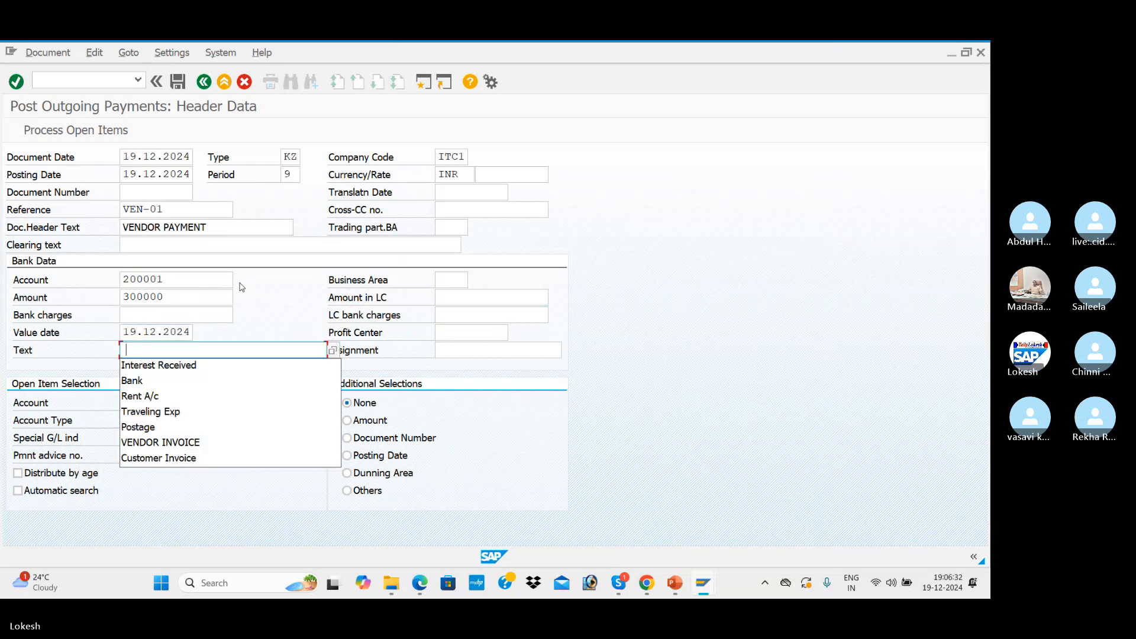
# Set the bank data text to VENDOR INVOICE
pyautogui.press('Down')
pyautogui.press('Down')
pyautogui.press('Down')
pyautogui.press('Down')
pyautogui.press('Down')
pyautogui.press('Tab')
pyautogui.press('Tab')
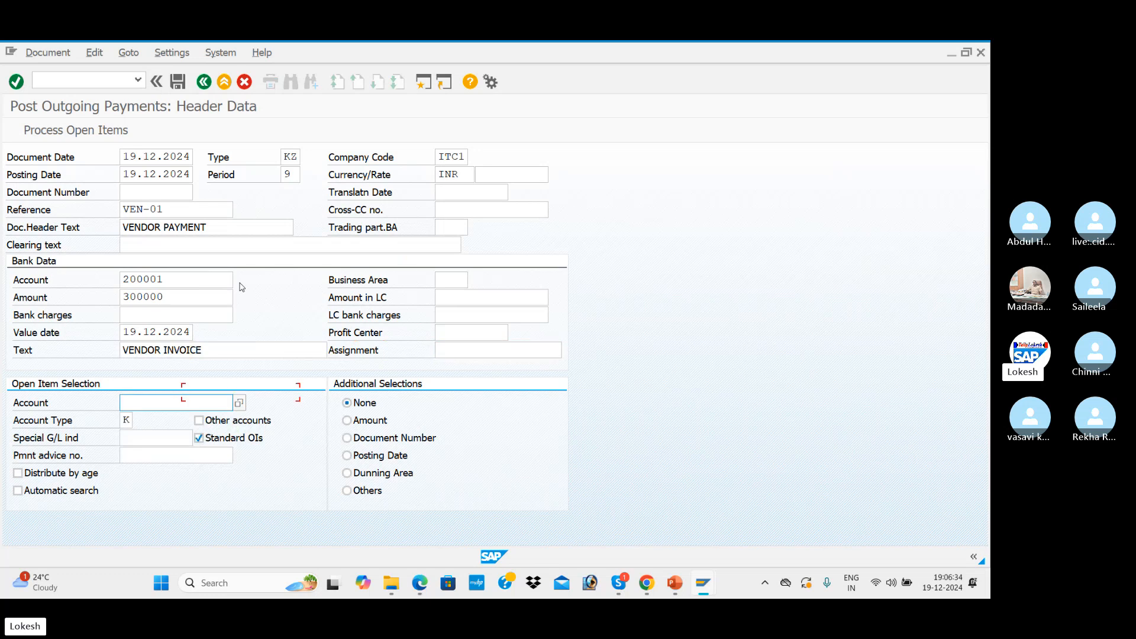
# Choose vendor TATA IT SOLUTIONS for the open item selection and try to process its open items
pyautogui.click(239, 404)
pyautogui.press('Return')
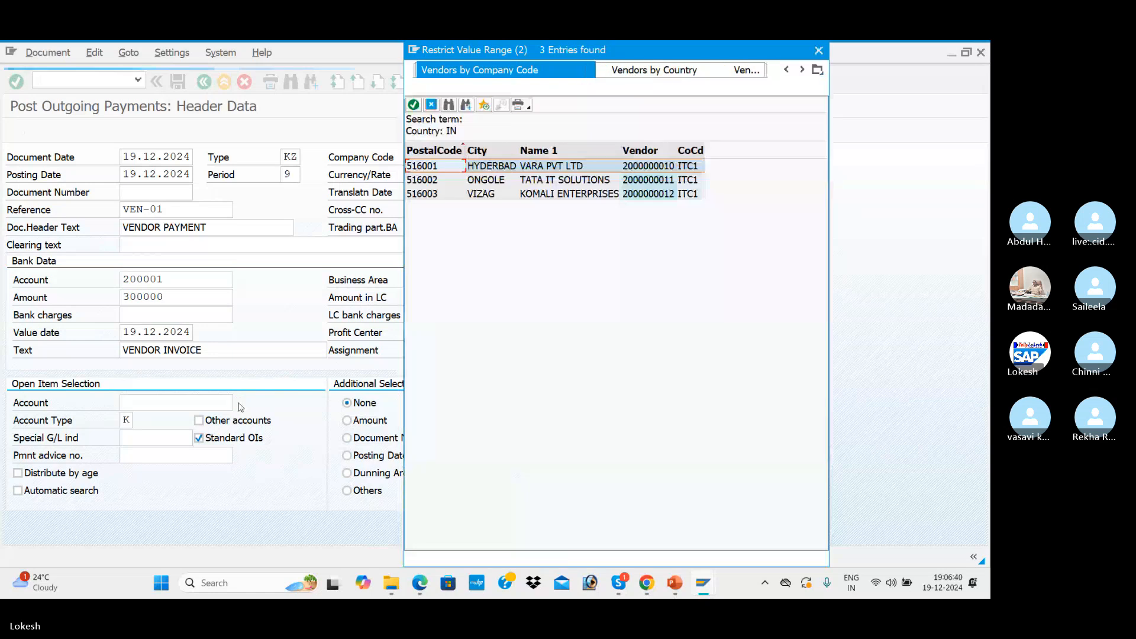
pyautogui.press('Return')
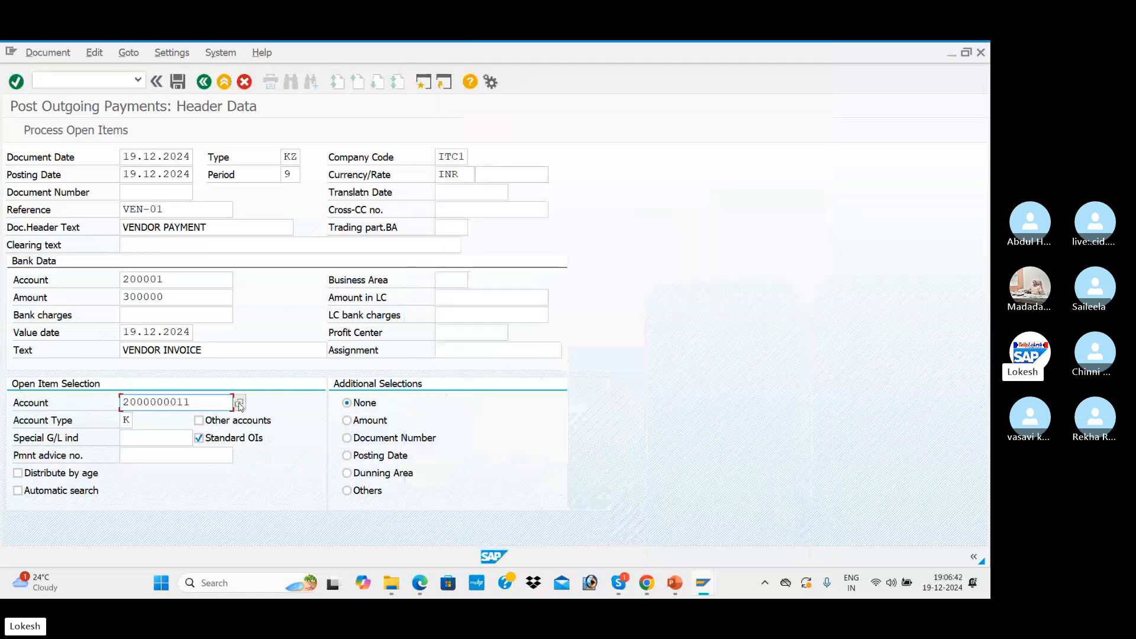
pyautogui.click(73, 138)
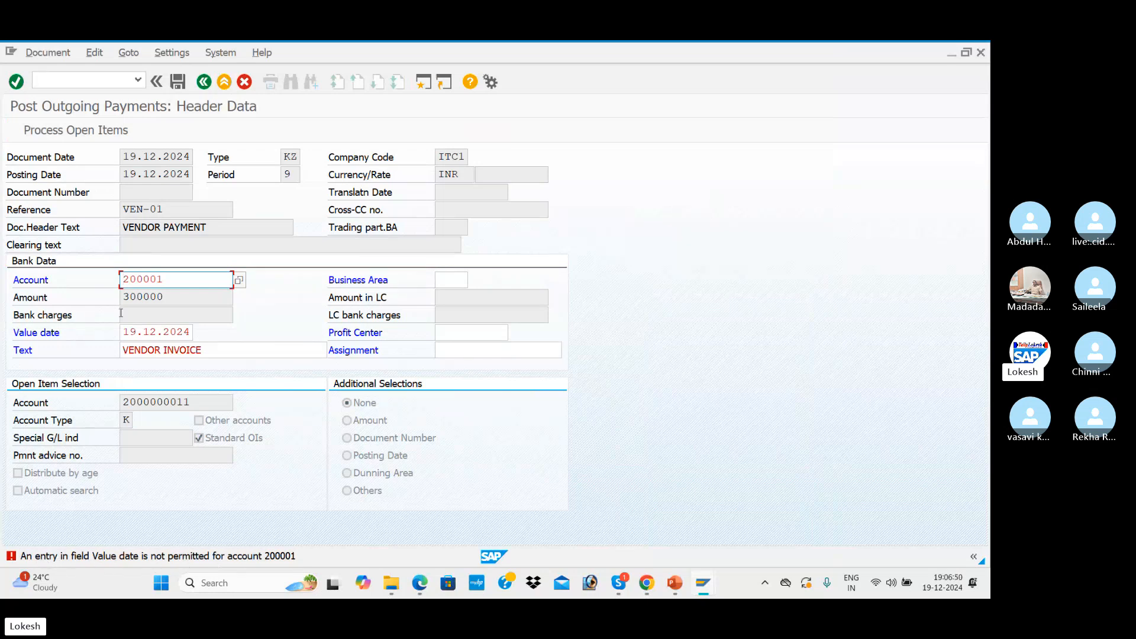
# Clear the value date in the bank data and retry processing the vendor's open items
pyautogui.moveTo(125, 334); pyautogui.dragTo(184, 333)
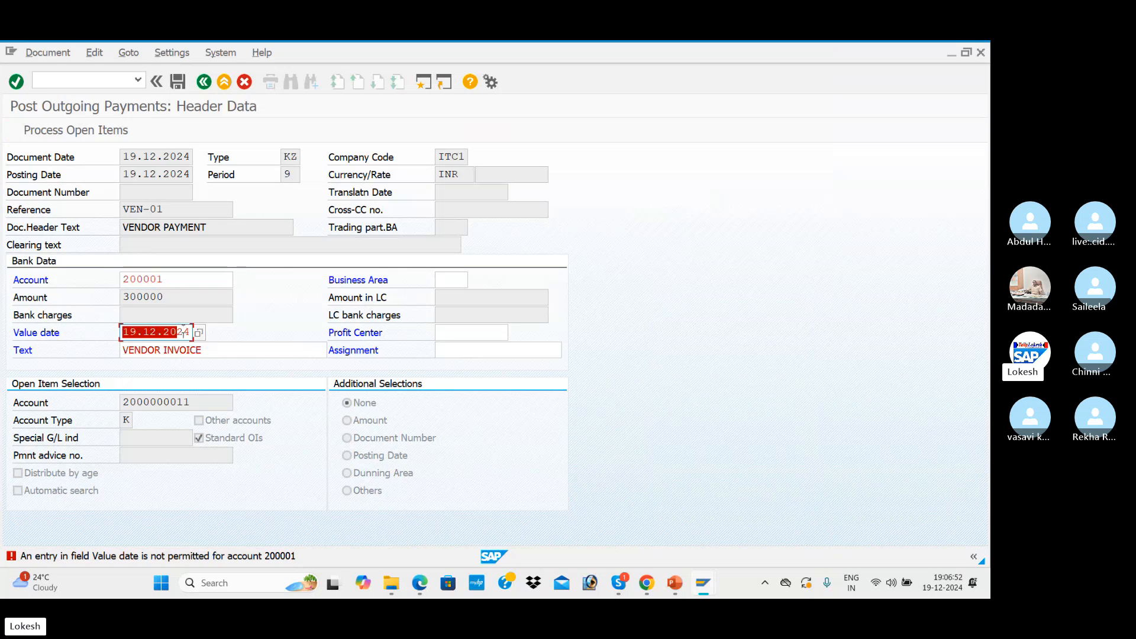
pyautogui.press('Delete')
pyautogui.press('Return')
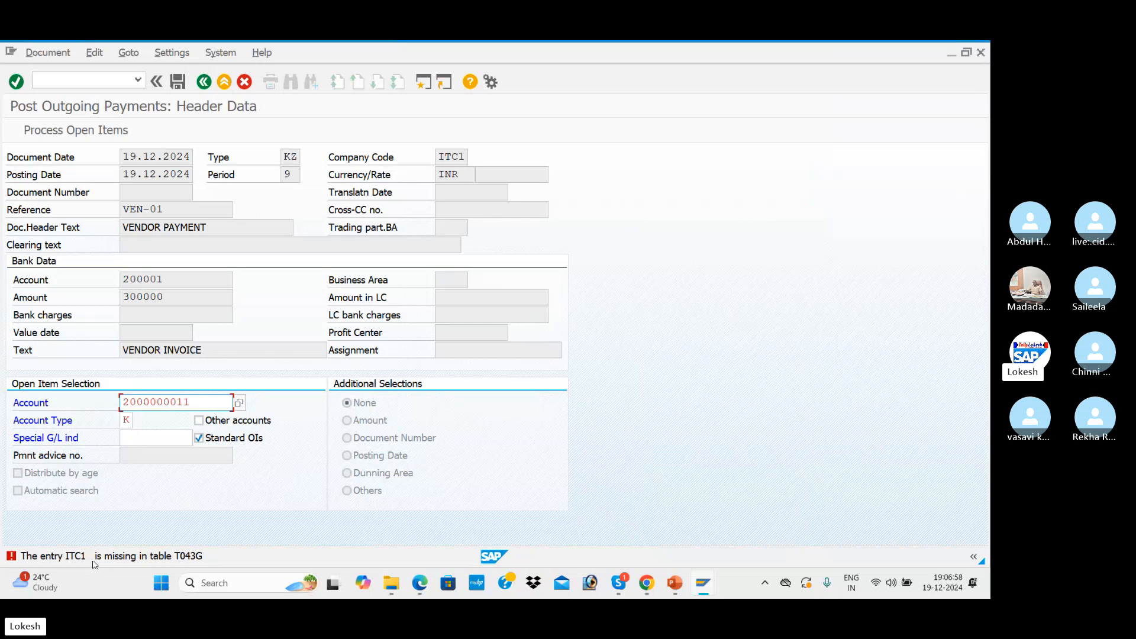
# Read the detailed explanation of the error message raised for company code ITC1 and close it
pyautogui.doubleClick(161, 556)
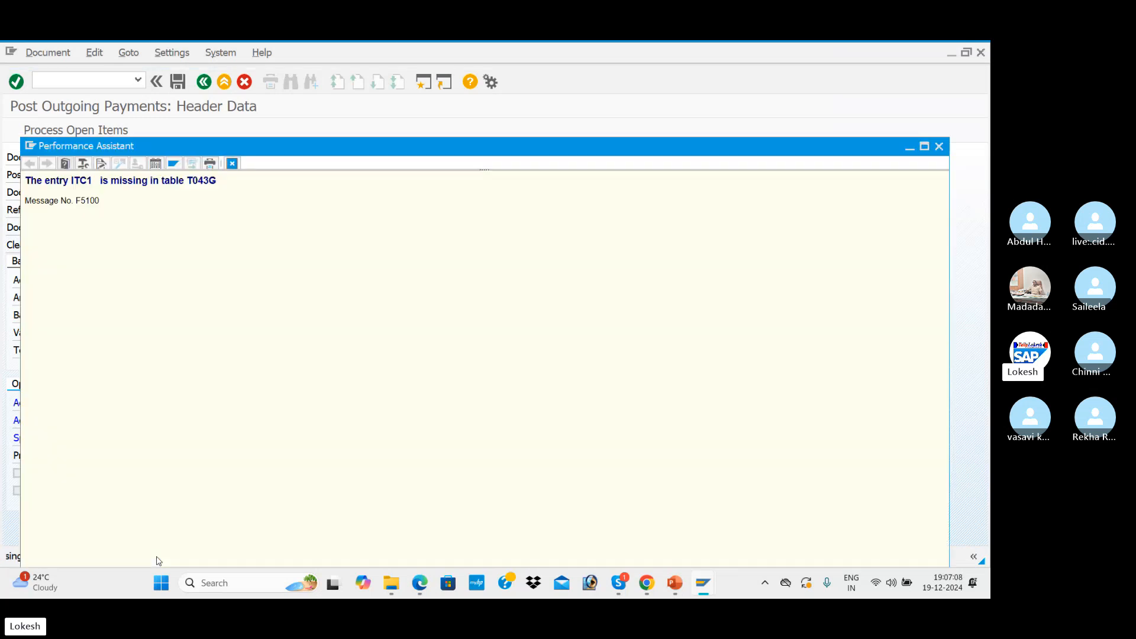
pyautogui.moveTo(350, 152); pyautogui.dragTo(305, 148)
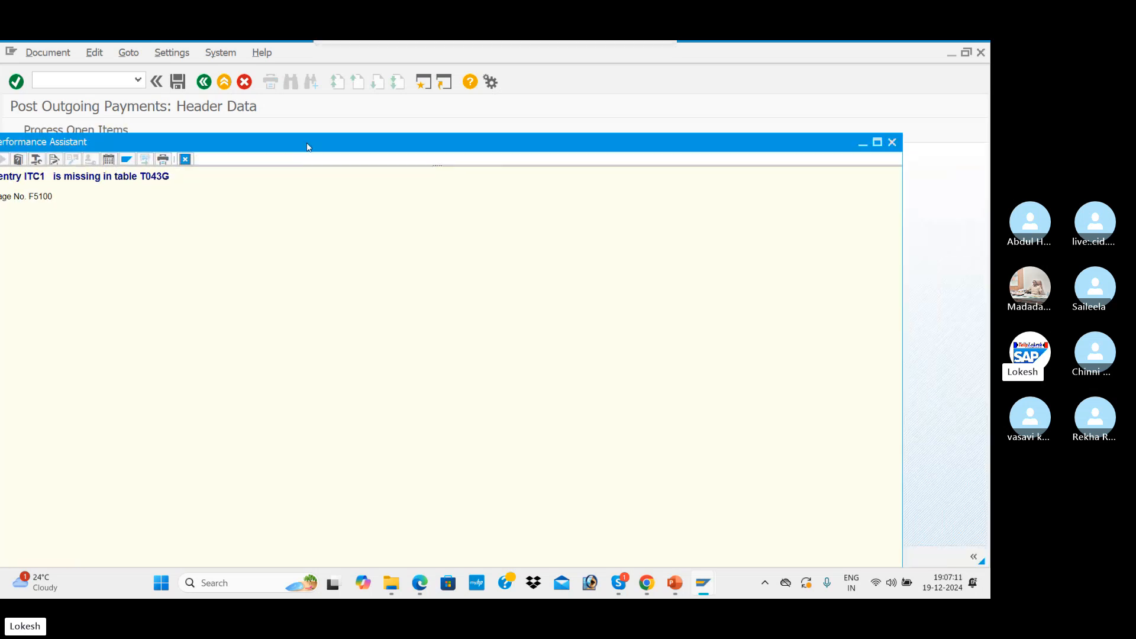
pyautogui.click(892, 142)
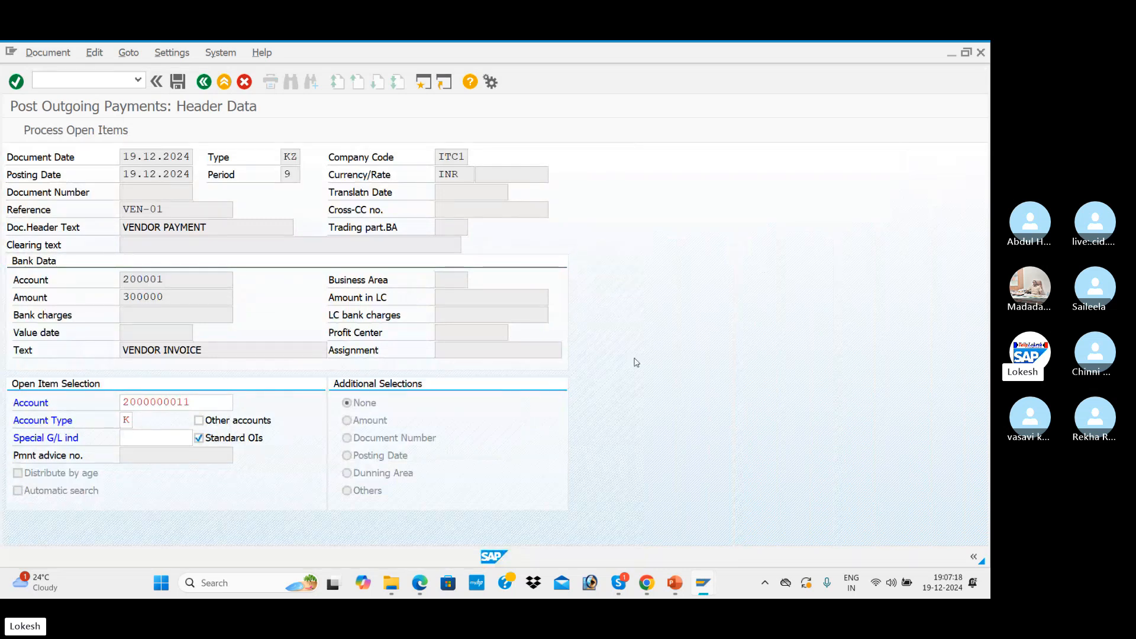
# Switch to the PowerPoint slide on F-53 clearing to look up the tolerance group transaction, and return to the SAP payment header
pyautogui.hotkey('alt', 'Tab')
pyautogui.hotkey('alt', 'Tab')
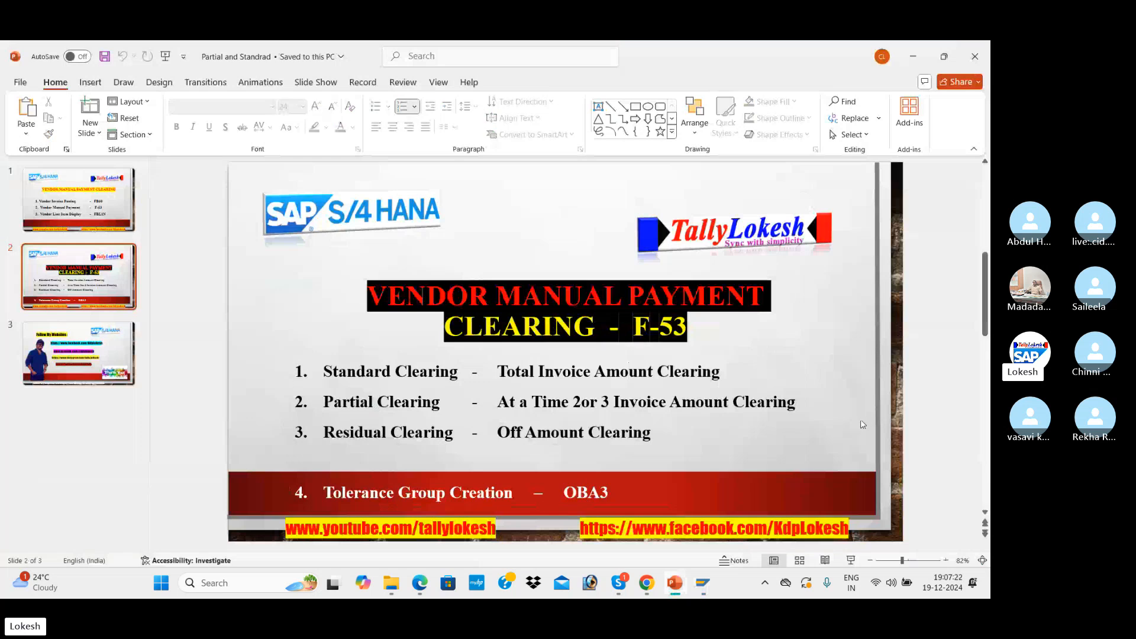
pyautogui.hotkey('alt', 'Tab')
pyautogui.hotkey('alt', 'Tab')
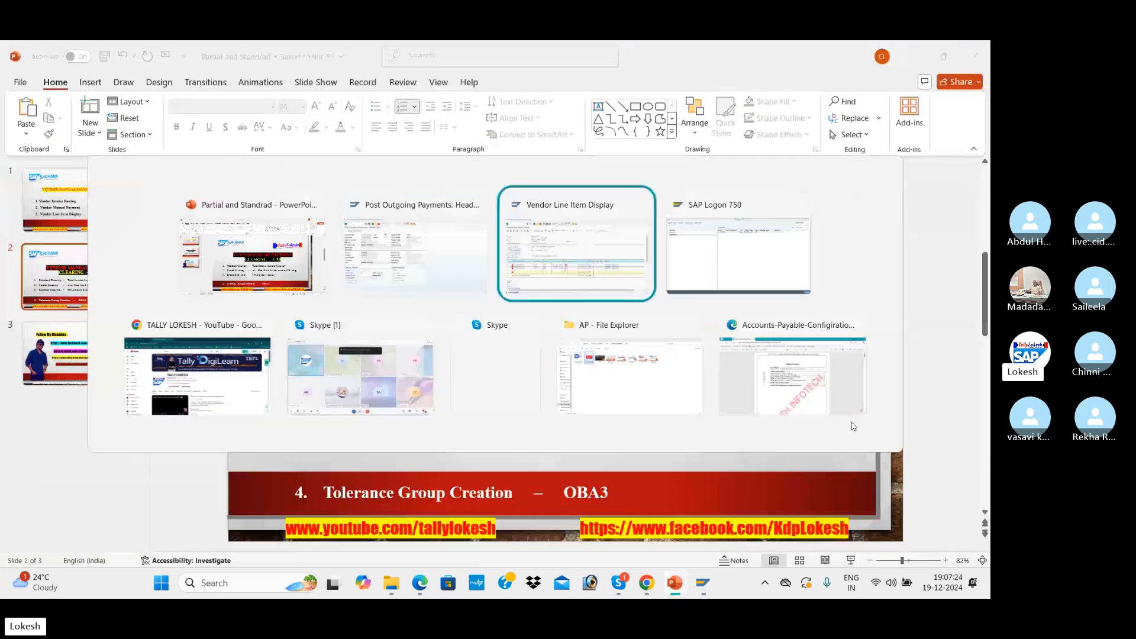
pyautogui.hotkey('alt', 'Tab')
pyautogui.hotkey('alt', 'Tab')
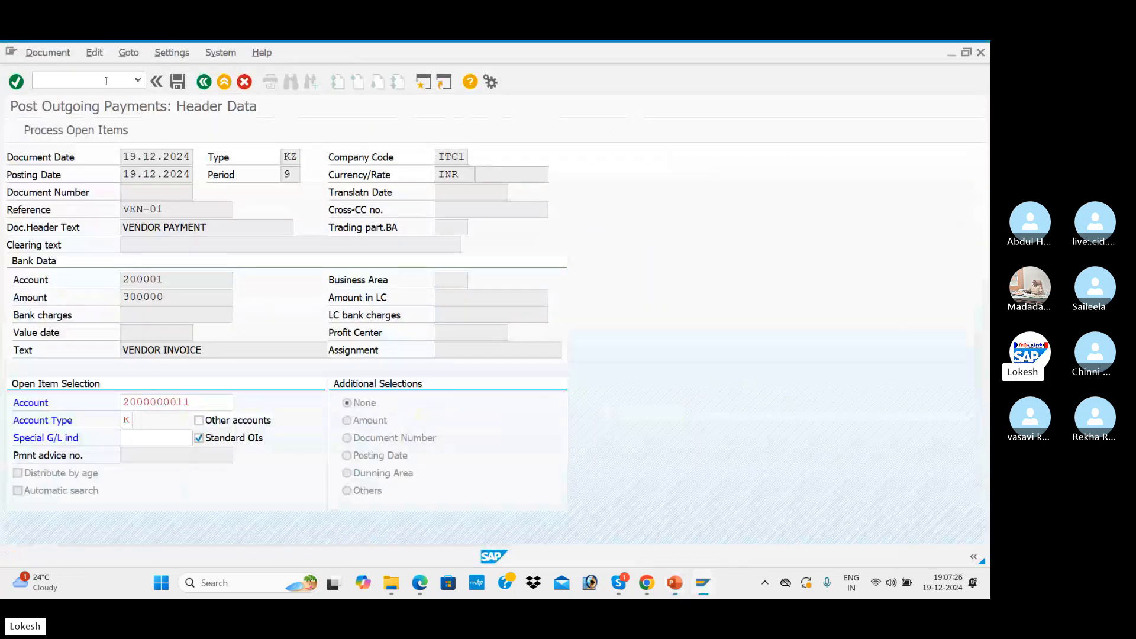
# Open transaction OBA3 and start a new customer/vendor tolerance entry for company code ITC1 with tolerance group ITC1
pyautogui.write('/NOBA3')
pyautogui.press('Return')
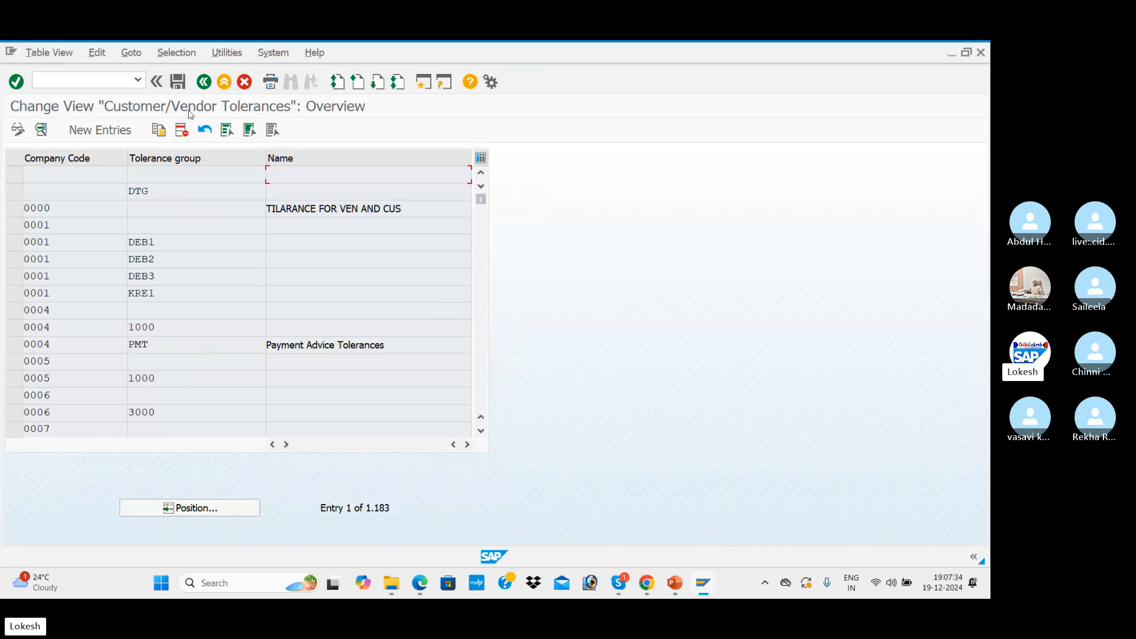
pyautogui.click(116, 131)
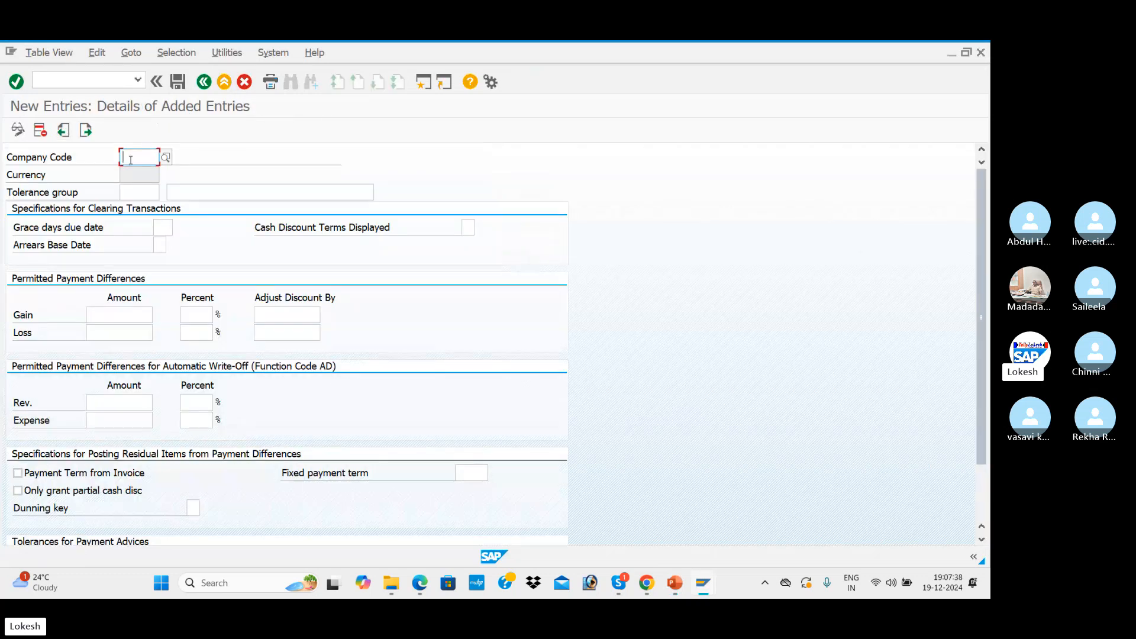
pyautogui.write('ITC')
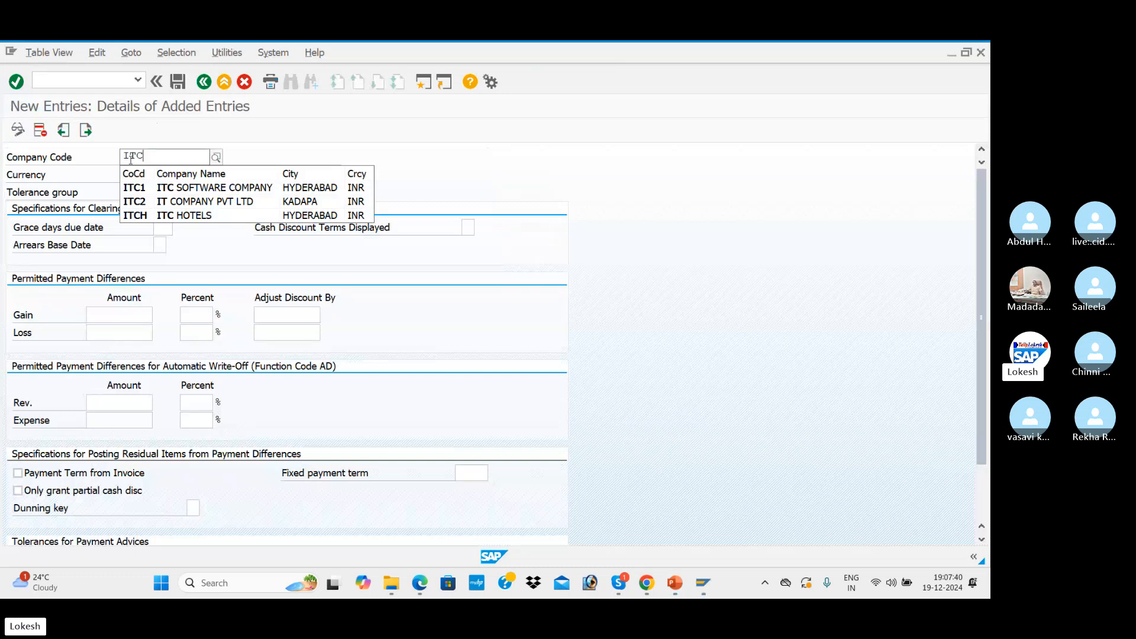
pyautogui.write('1')
pyautogui.press('Tab')
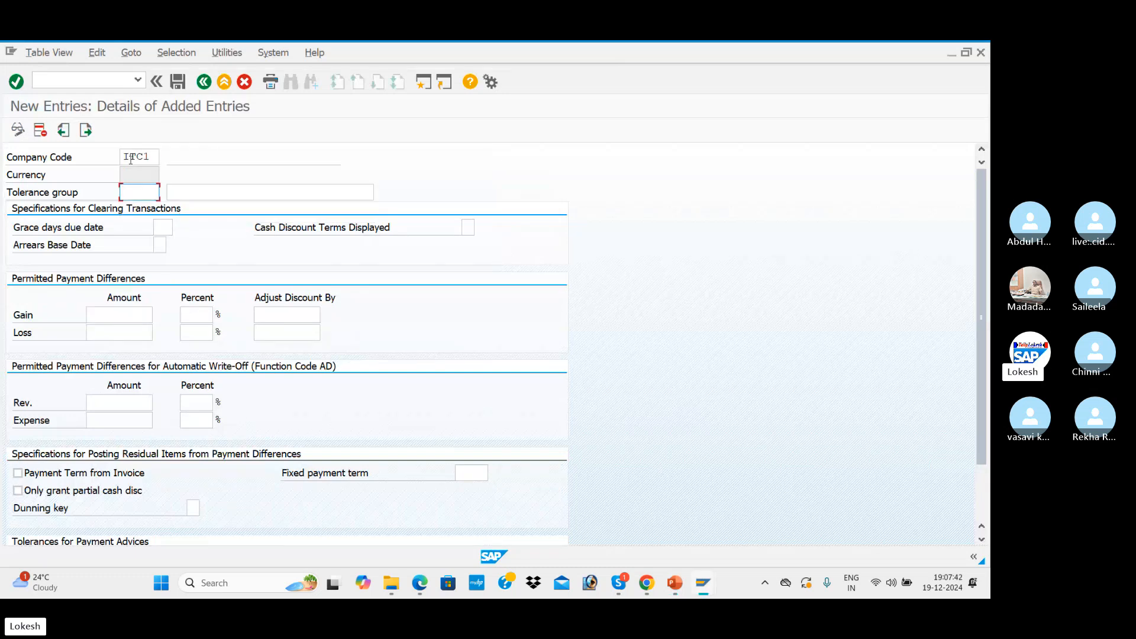
pyautogui.write('ITC1')
pyautogui.press('Tab')
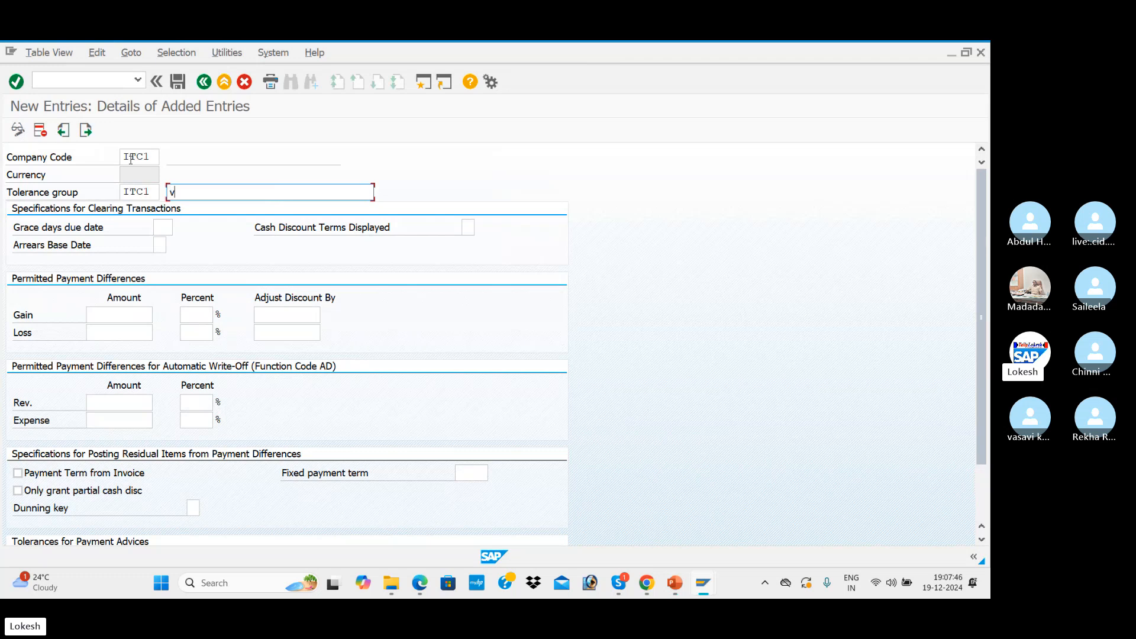
# Name the tolerance group "Tolerance group for Ven/Custom" and save it to the accounts payable configuration request for ITC1
pyautogui.press('BackSpace')
pyautogui.write('Tolerance group for Ven/Cus')
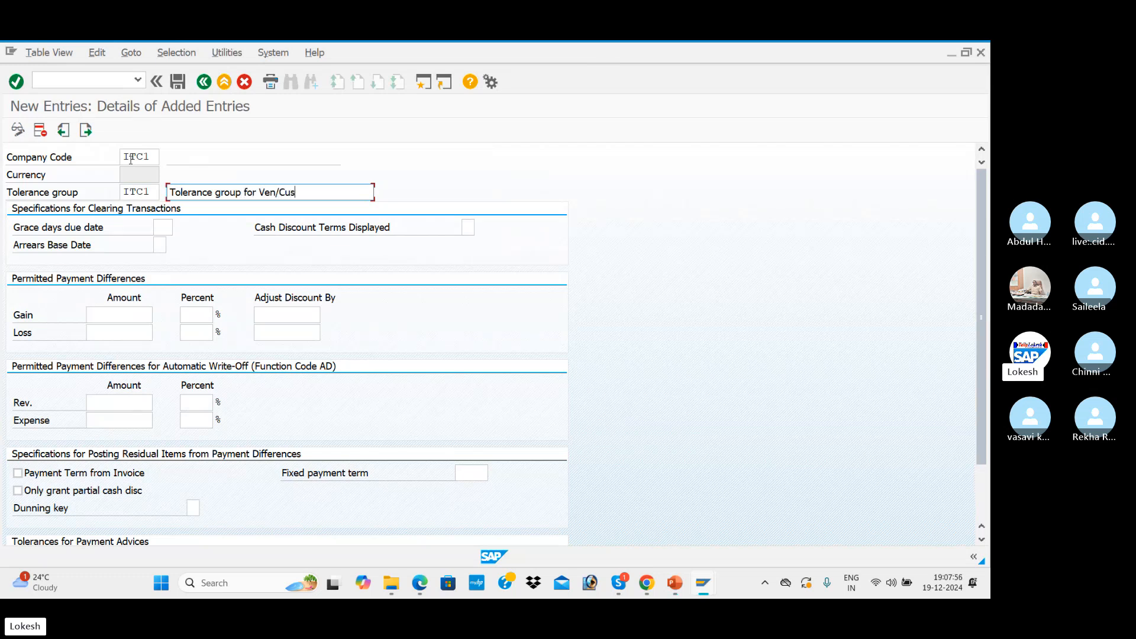
pyautogui.write('tom')
pyautogui.click(179, 83)
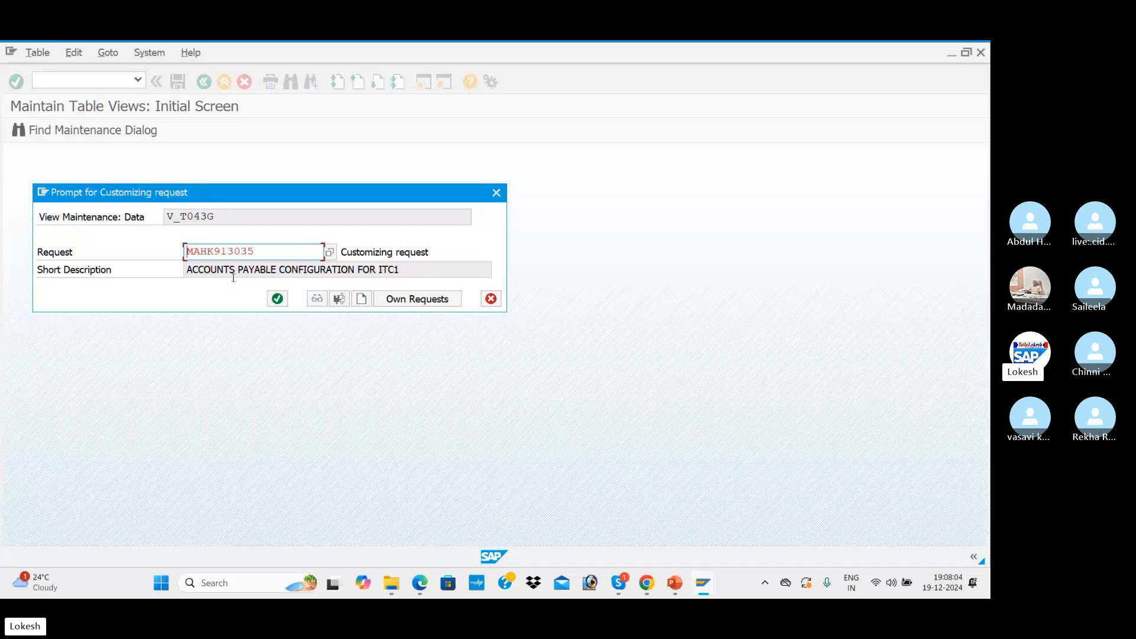
pyautogui.click(279, 299)
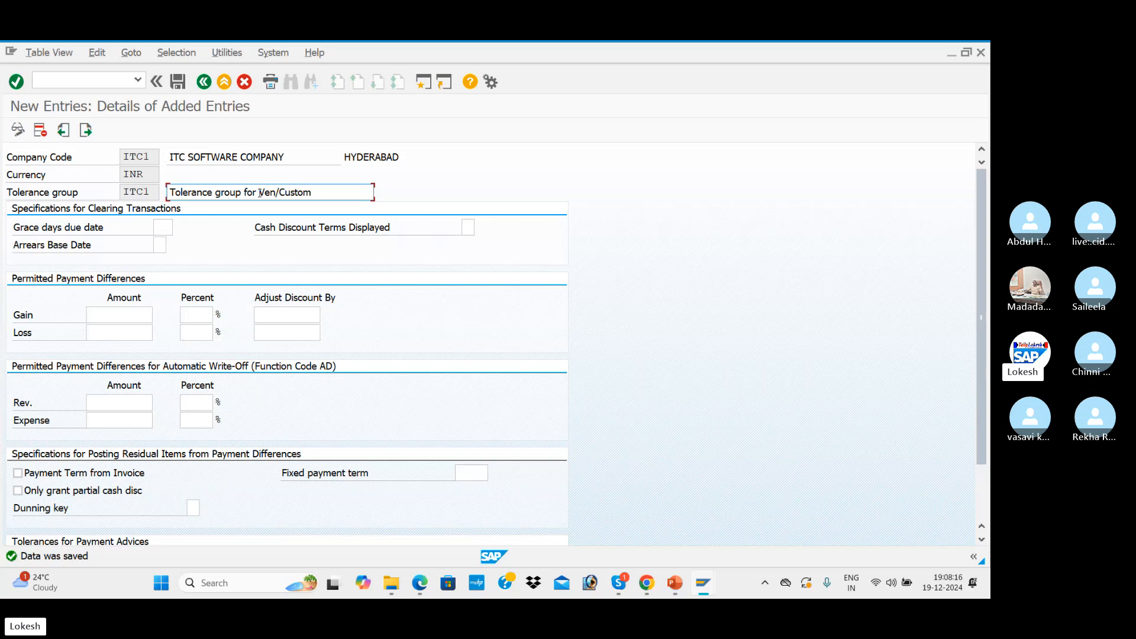
pyautogui.hotkey('alt', 'Tab')
pyautogui.hotkey('alt', 'Tab')
pyautogui.hotkey('alt', 'Tab')
pyautogui.hotkey('alt', 'Tab')
pyautogui.hotkey('alt', 'Tab')
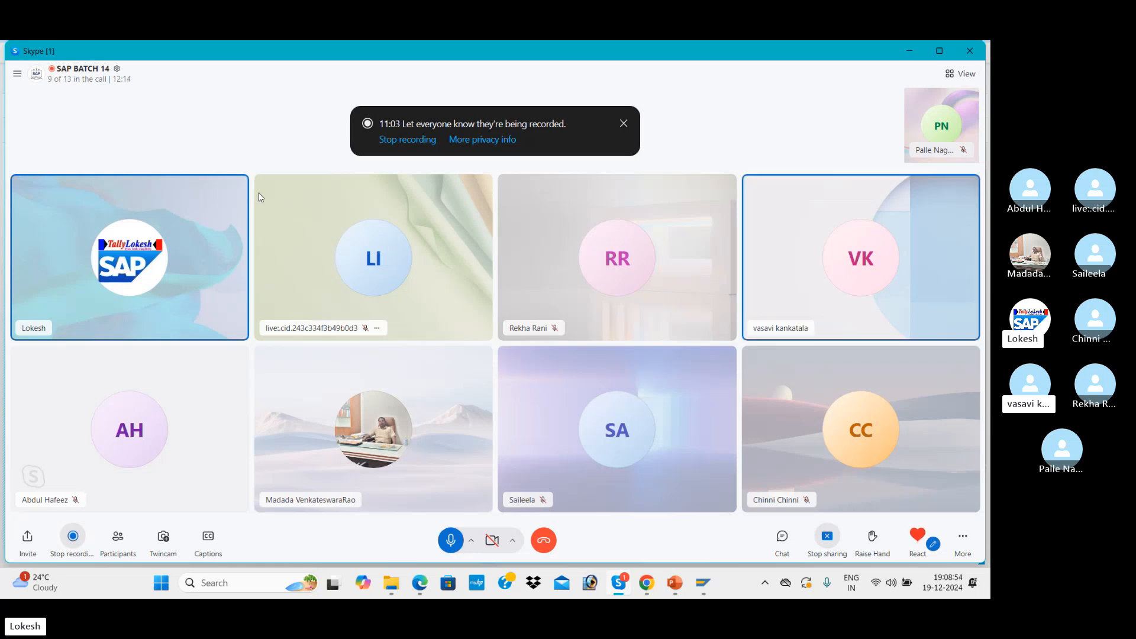
pyautogui.hotkey('alt', 'Tab')
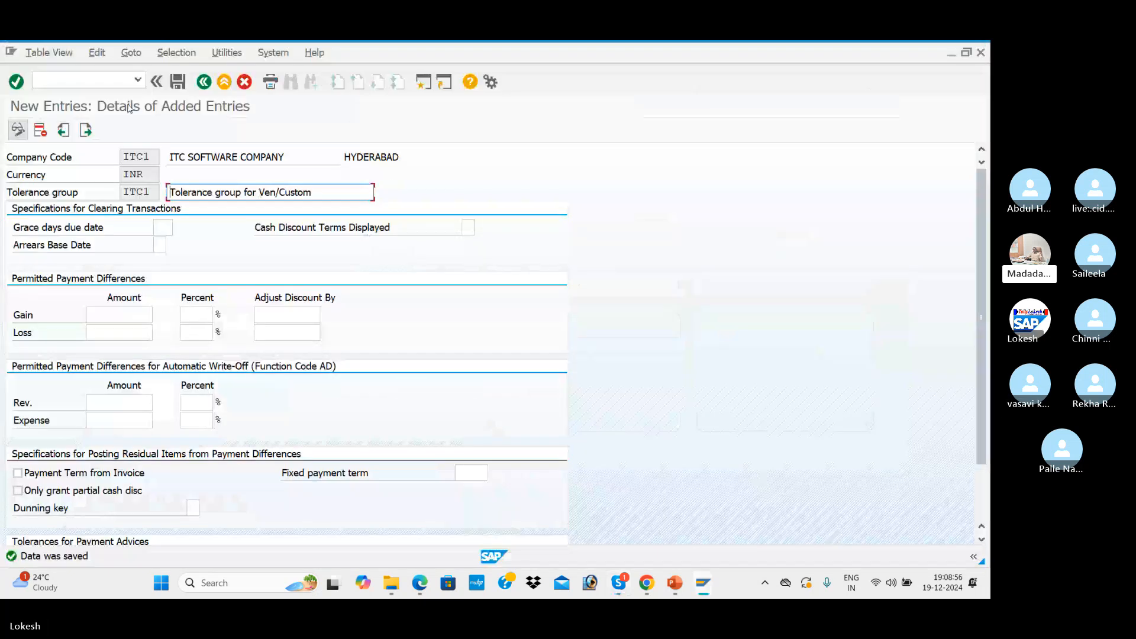
# Open the Change Vendor transaction for TATA IT SOLUTIONS in company code ITC1 and select its general and company code data views
pyautogui.click(110, 78)
pyautogui.write('/nx')
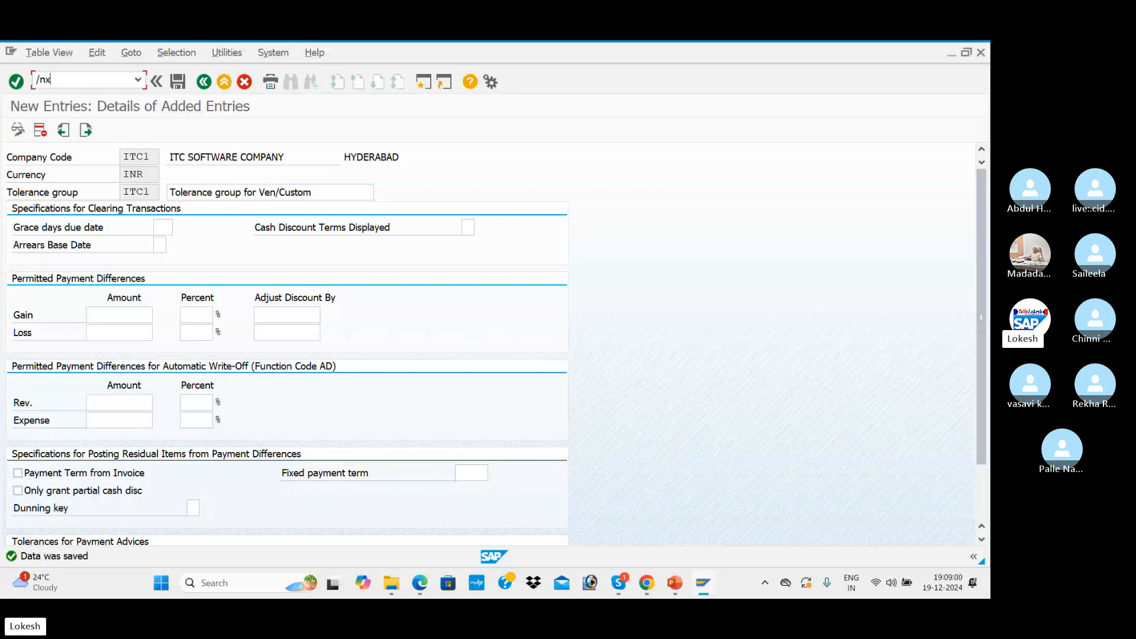
pyautogui.press('BackSpace')
pyautogui.press('BackSpace')
pyautogui.press('Return')
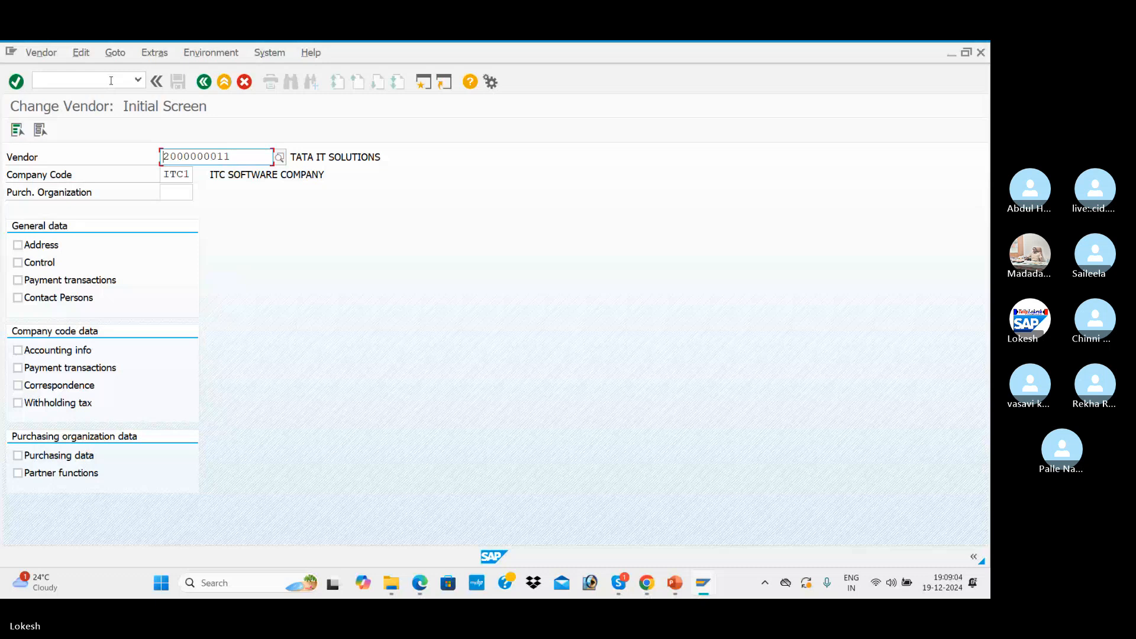
pyautogui.click(18, 129)
pyautogui.press('Return')
pyautogui.press('Return')
pyautogui.press('Return')
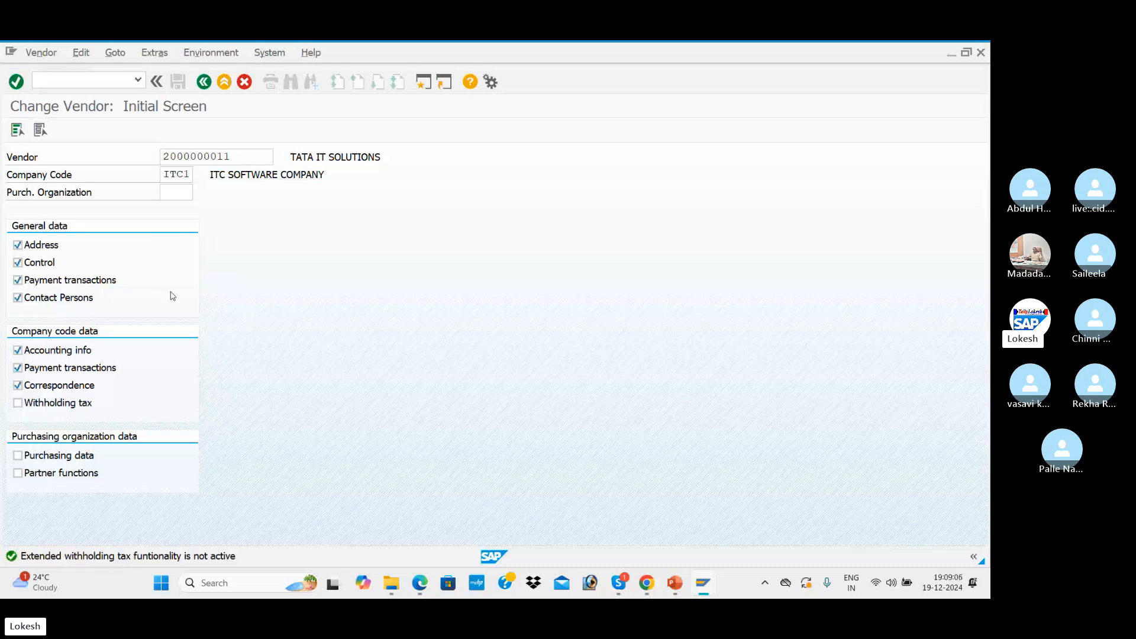
# Set the tolerance group to ITC1 in the accounting payment transactions data of TATA IT SOLUTIONS and save the vendor
pyautogui.press('Return')
pyautogui.press('Return')
pyautogui.press('Return')
pyautogui.press('Return')
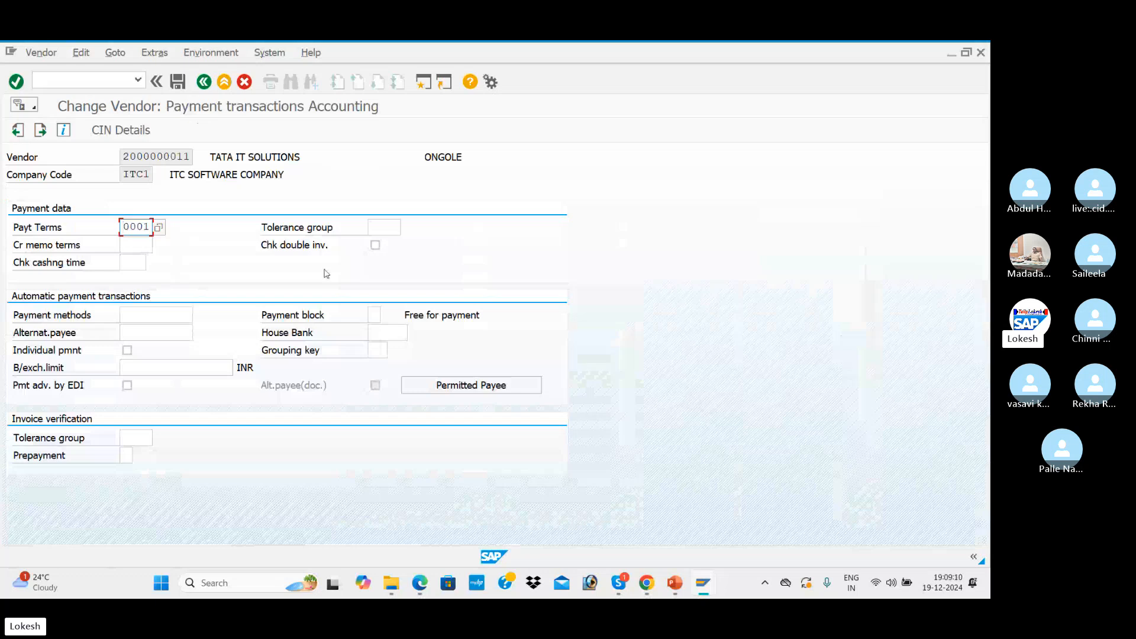
pyautogui.click(391, 223)
pyautogui.write('ITC1')
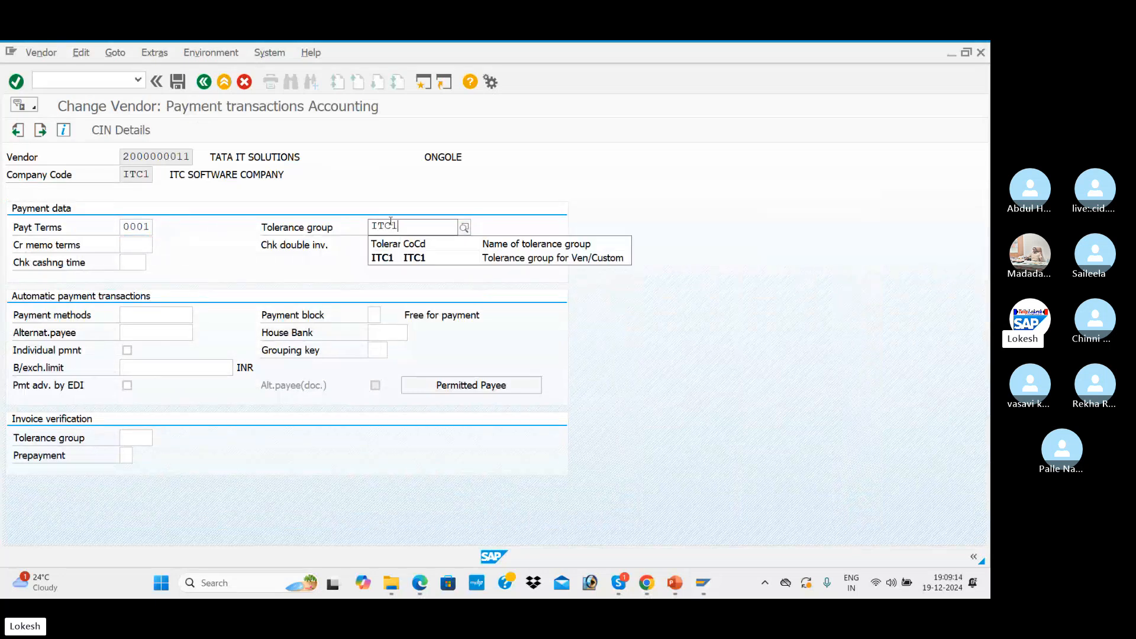
pyautogui.press('Return')
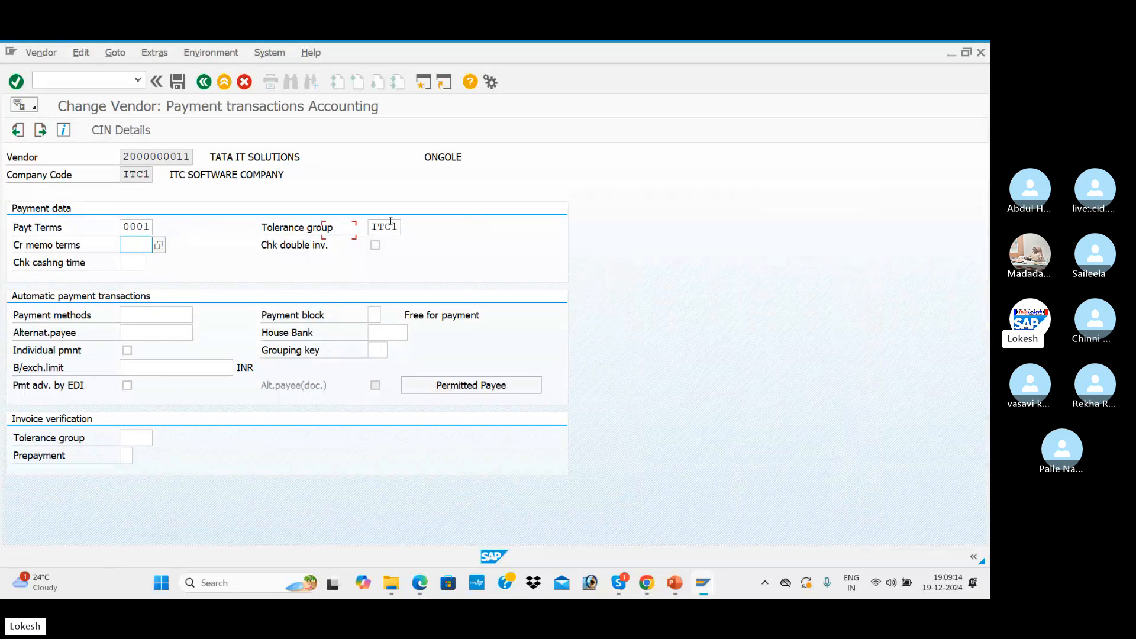
pyautogui.click(179, 81)
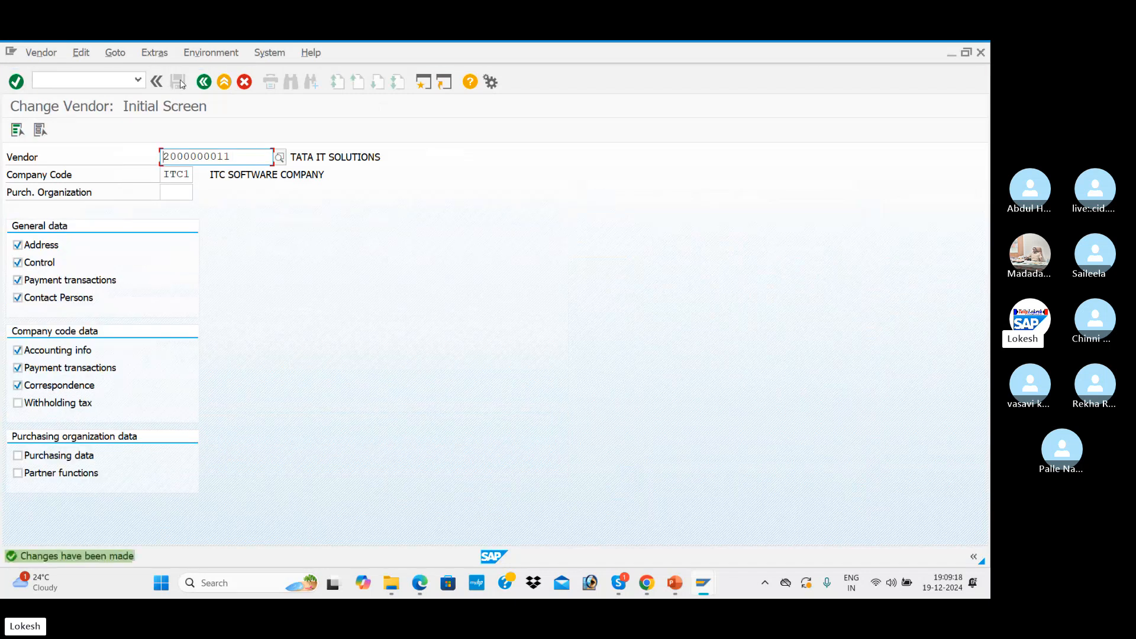
# Look up the vendors of company code ITC1 and choose VARA PVT LTD for changing
pyautogui.click(279, 158)
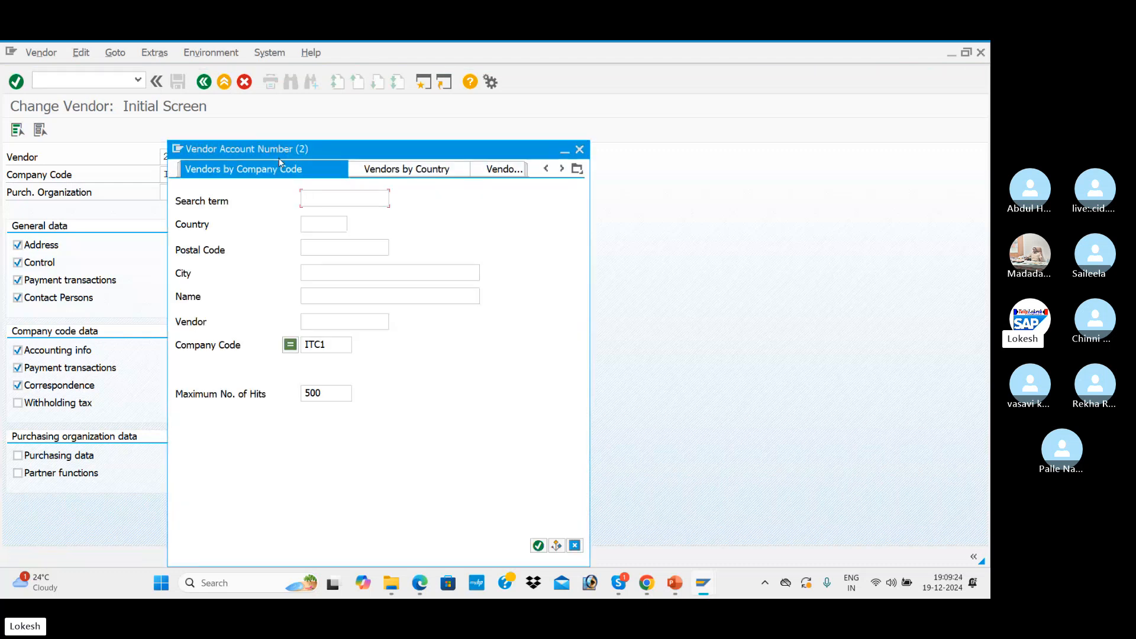
pyautogui.press('Return')
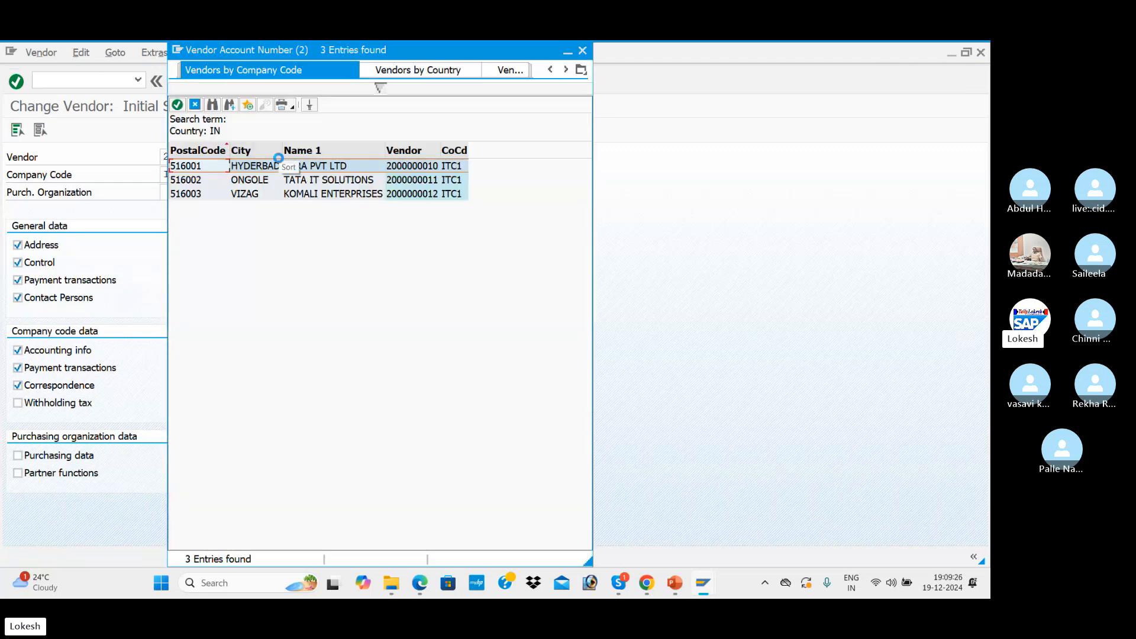
pyautogui.doubleClick(279, 163)
pyautogui.press('Return')
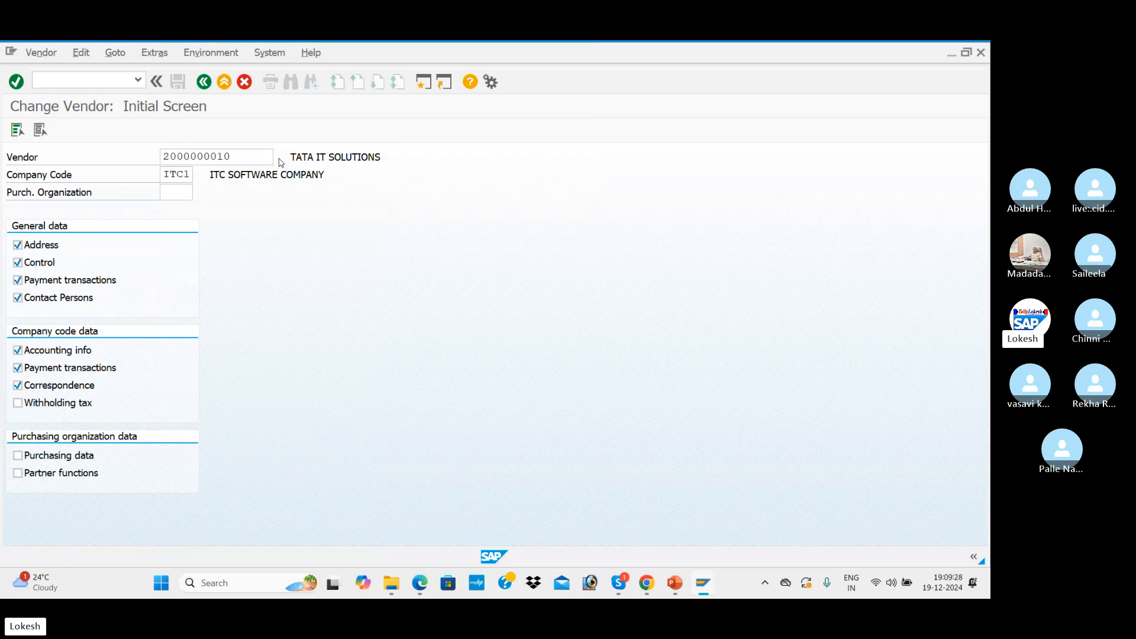
# Set the tolerance group to ITC1 in the accounting payment transactions data of VARA PVT LTD and save the vendor
pyautogui.press('Return')
pyautogui.press('Return')
pyautogui.press('Return')
pyautogui.press('Return')
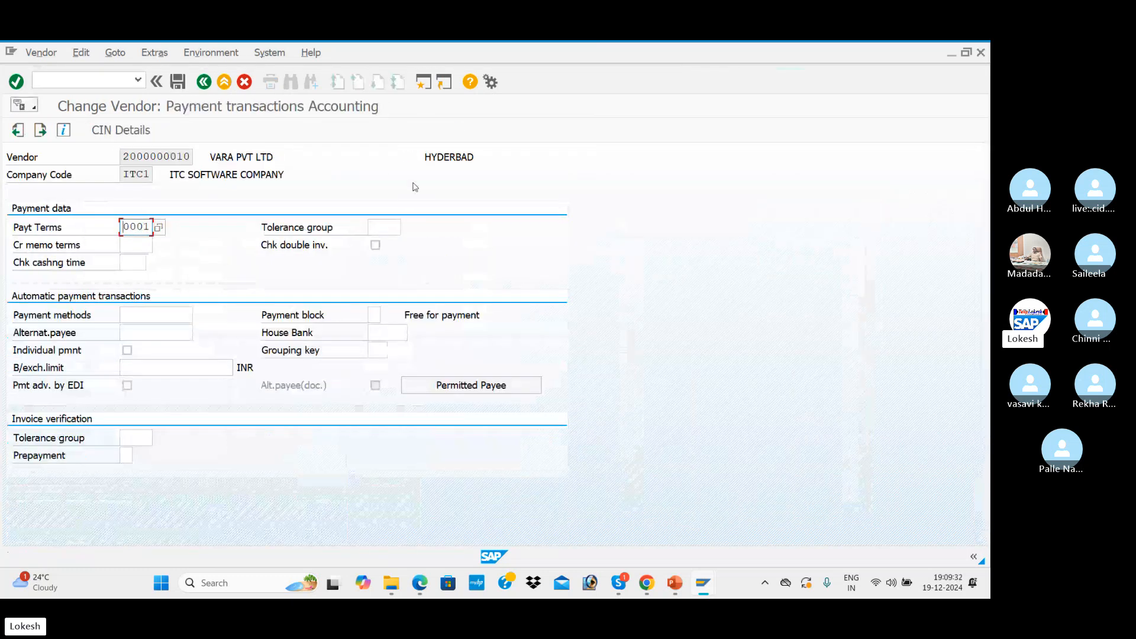
pyautogui.click(372, 225)
pyautogui.write('ITC1')
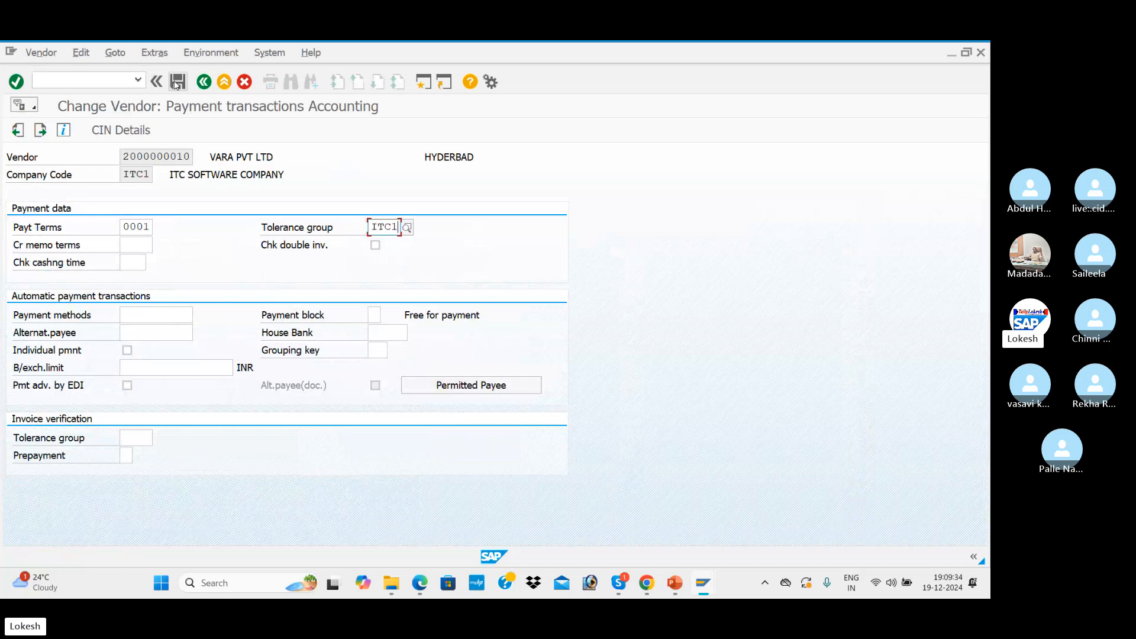
pyautogui.hotkey('ctrl', 's')
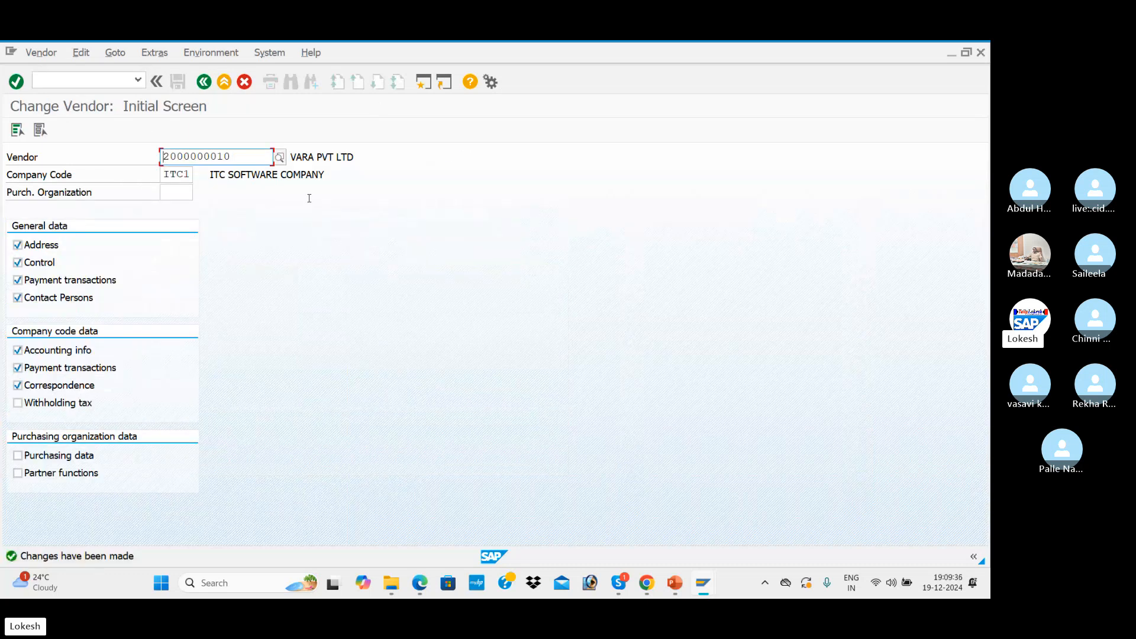
# Look up the vendors of company code ITC1 and choose KOMALI ENTERPRISES for changing
pyautogui.click(280, 158)
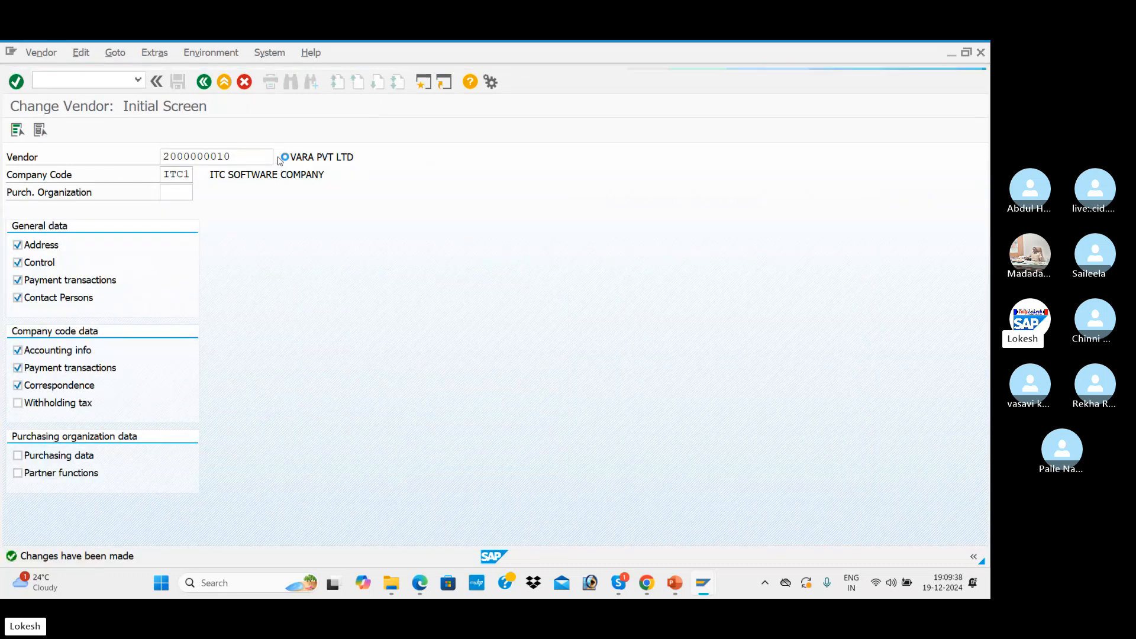
pyautogui.press('Return')
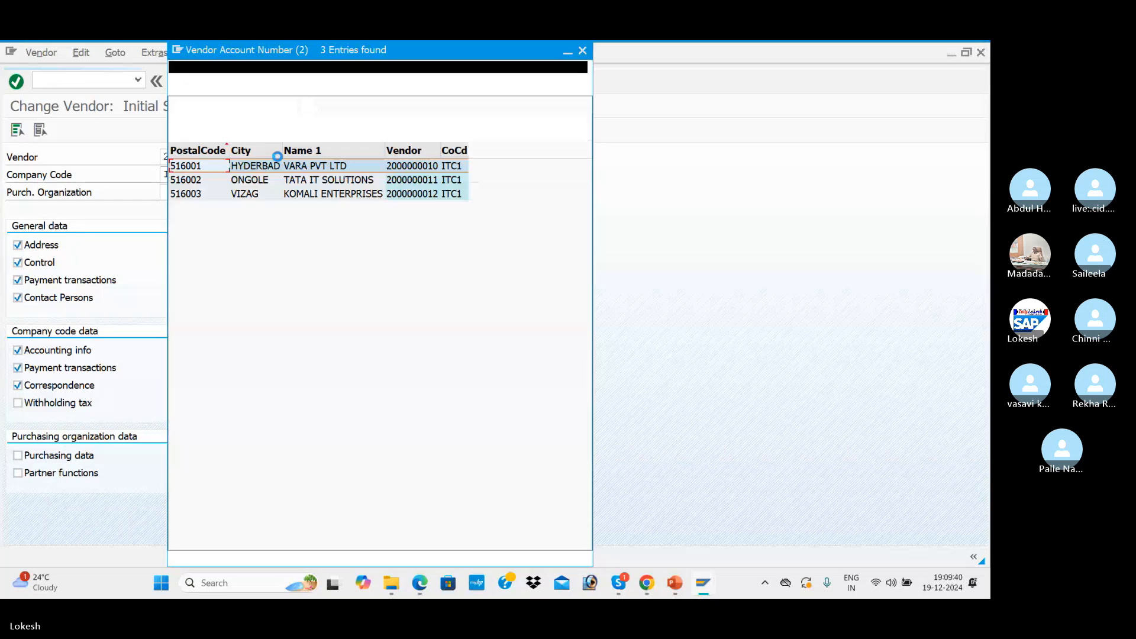
pyautogui.press('Down')
pyautogui.press('Down')
pyautogui.press('Return')
pyautogui.press('Return')
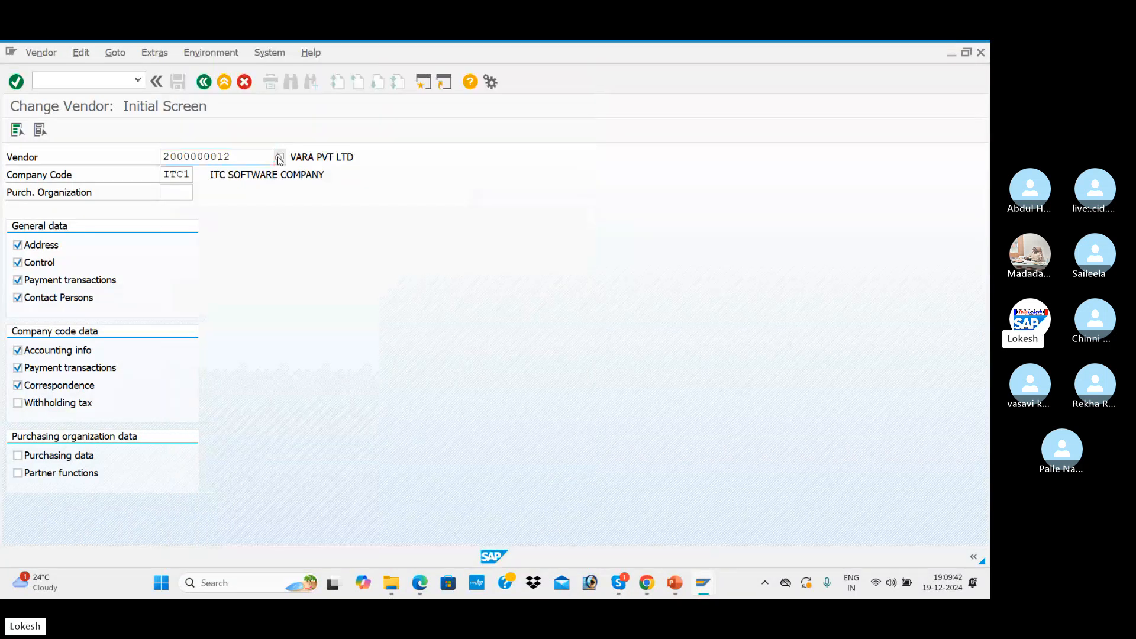
# Set the tolerance group to ITC1 in the accounting payment transactions data of KOMALI ENTERPRISES and save the vendor
pyautogui.press('Return')
pyautogui.press('Return')
pyautogui.press('Return')
pyautogui.press('Return')
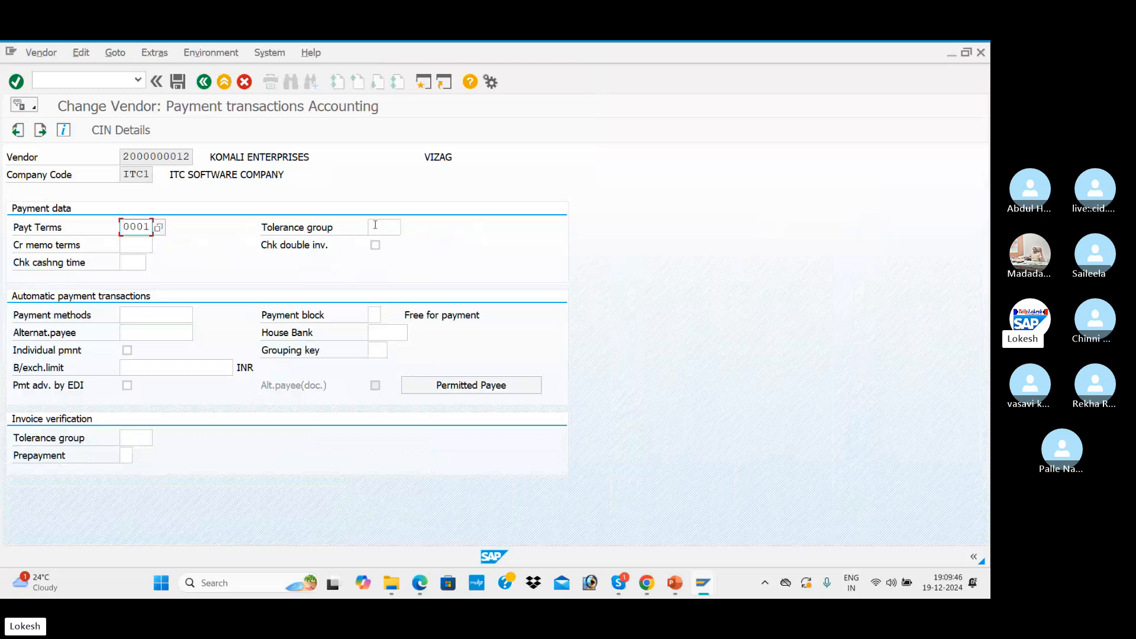
pyautogui.click(375, 226)
pyautogui.write('ITC1')
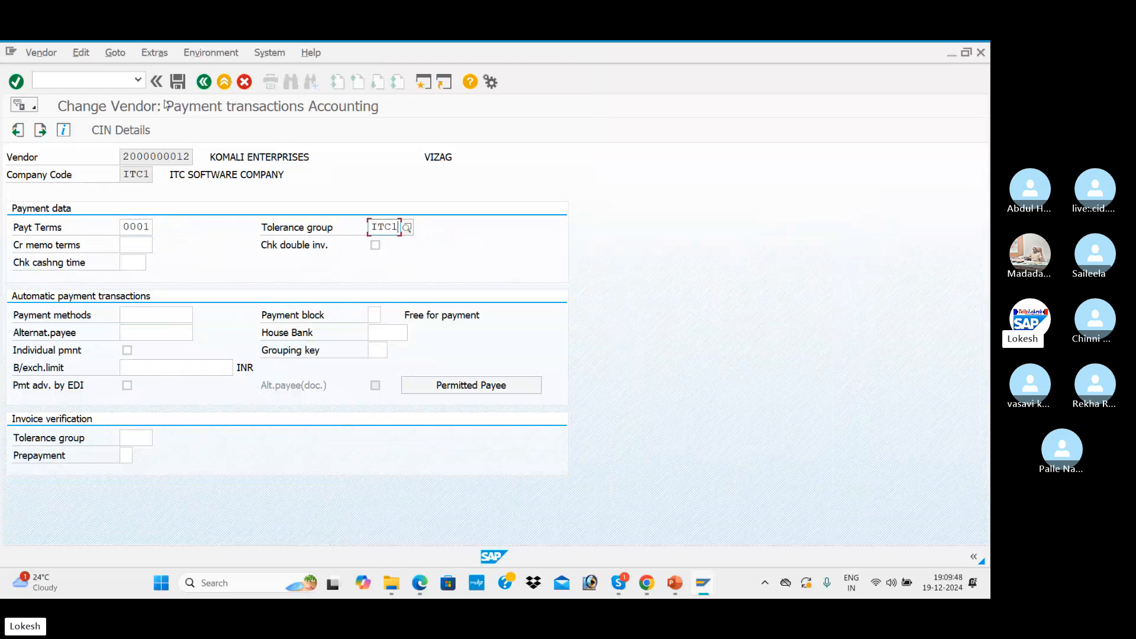
pyautogui.click(178, 82)
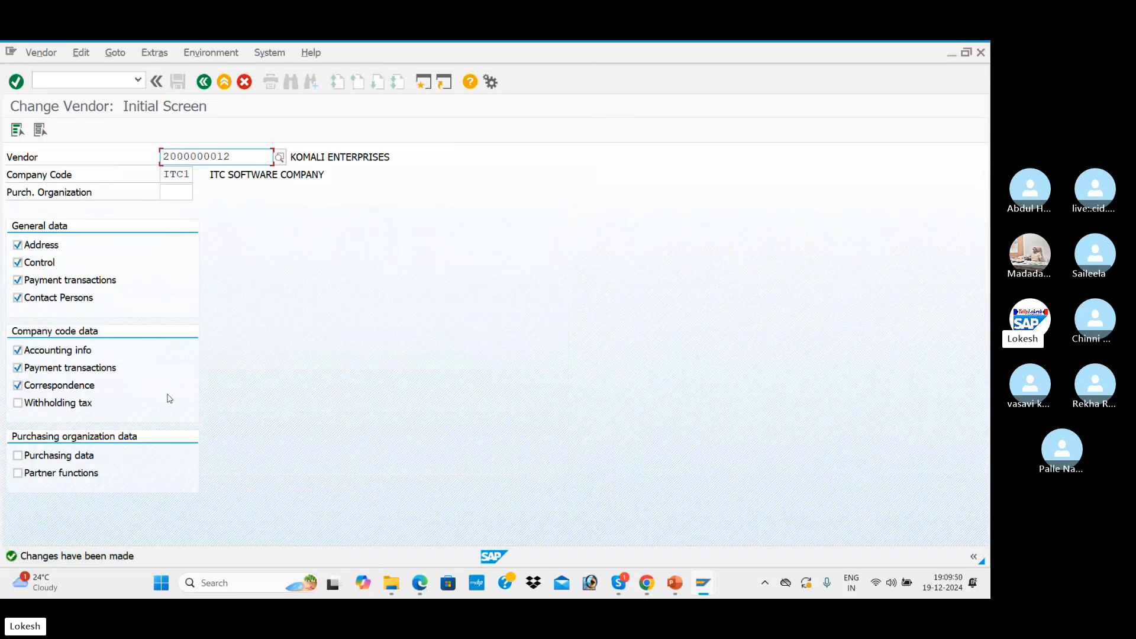
# Start transaction F-53 for posting outgoing payments and set the document date to 19.12.2024
pyautogui.click(77, 79)
pyautogui.write('/N')
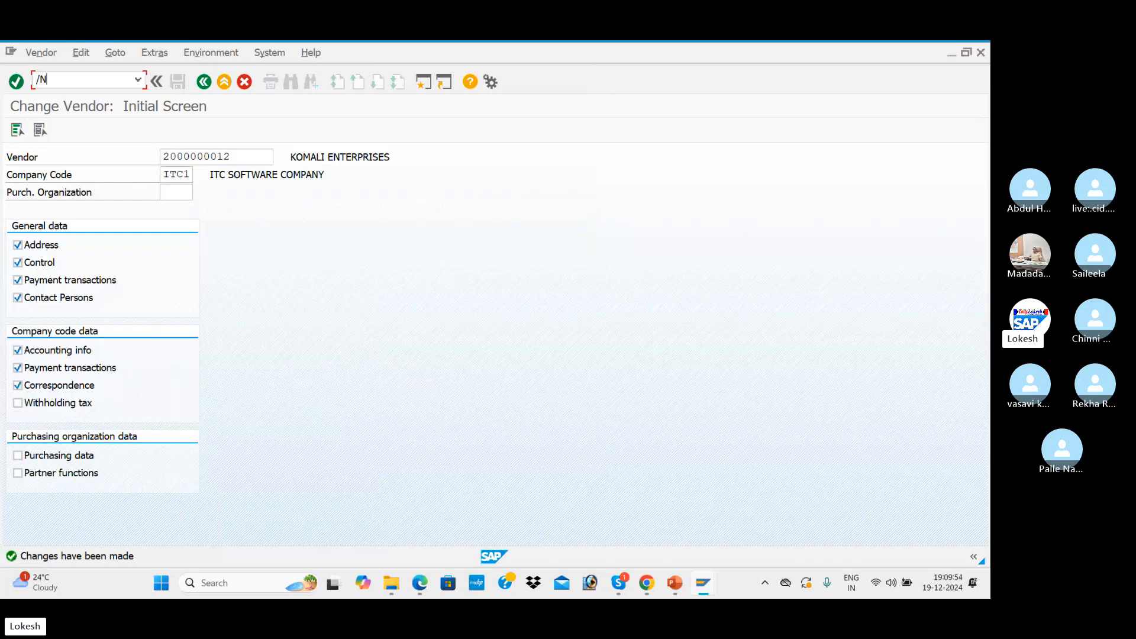
pyautogui.write('F-53')
pyautogui.press('Return')
pyautogui.press('Down')
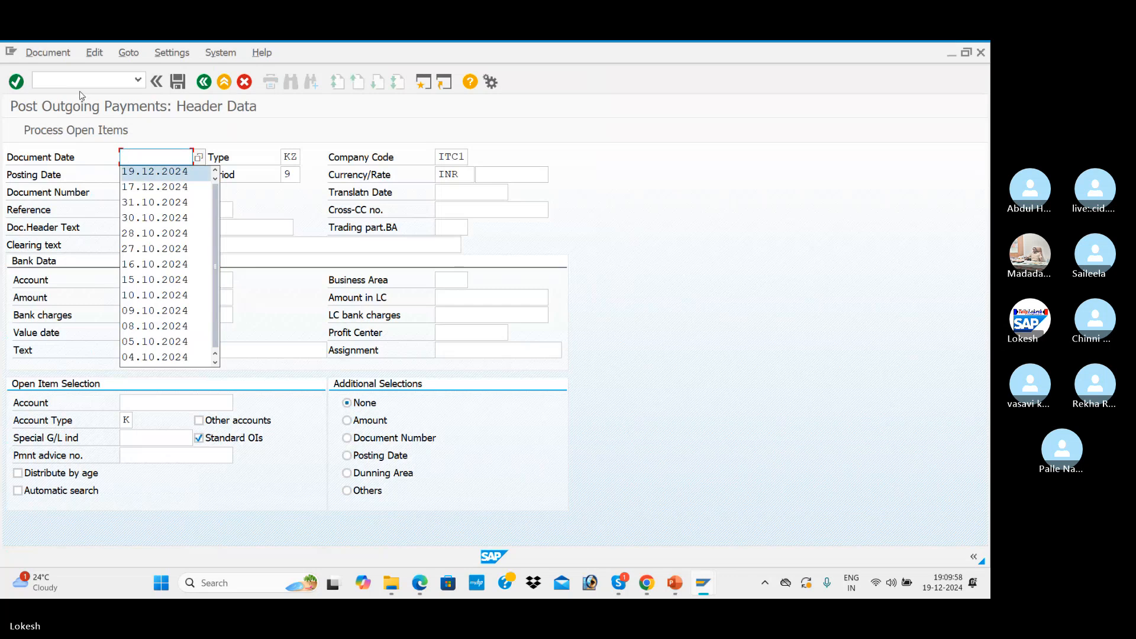
pyautogui.press('Tab')
pyautogui.press('Tab')
pyautogui.press('Tab')
pyautogui.press('Tab')
pyautogui.press('Tab')
pyautogui.press('Tab')
pyautogui.press('Tab')
pyautogui.press('Tab')
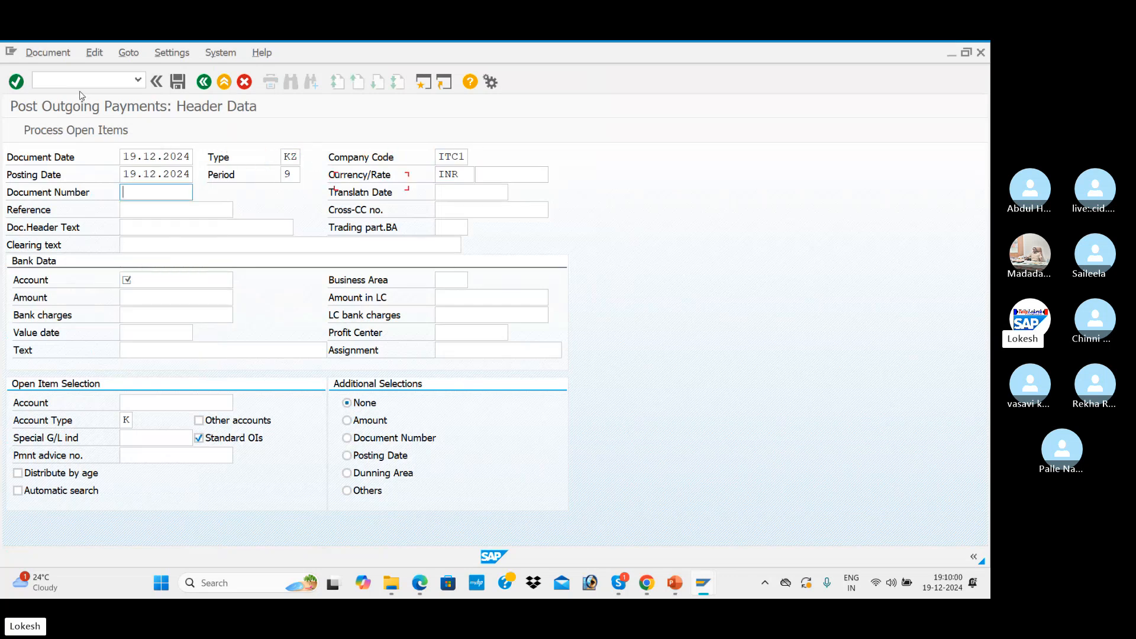
# Enter VEN-01 as the reference and VENDOR PAYMENT as the document header text of the outgoing payment
pyautogui.press('Tab')
pyautogui.press('Down')
pyautogui.press('Tab')
pyautogui.press('Tab')
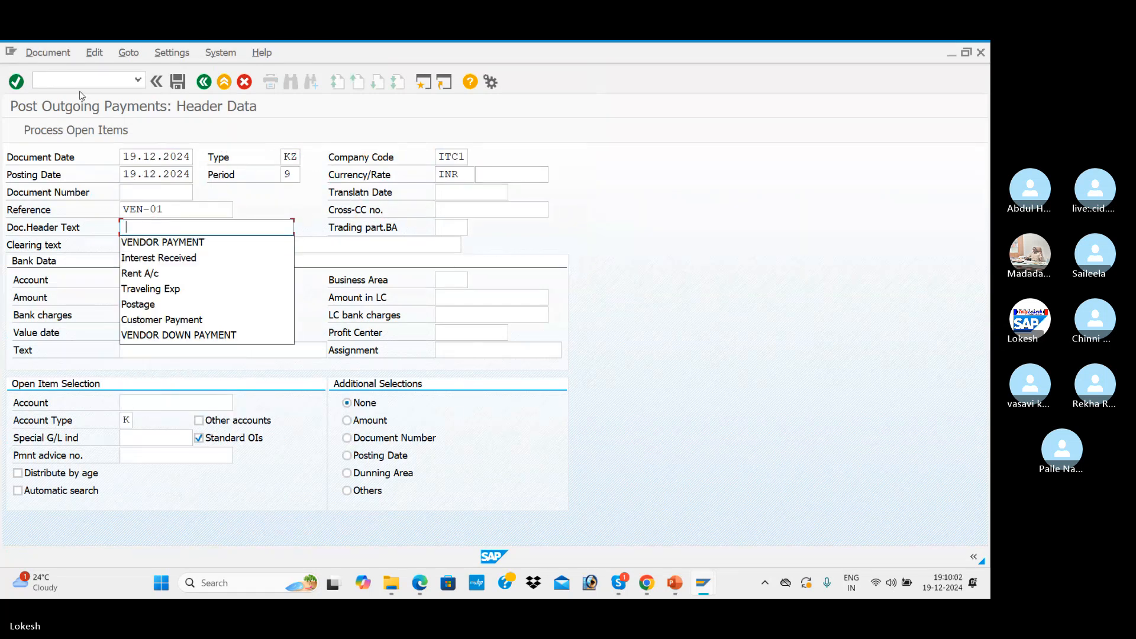
pyautogui.press('Down')
pyautogui.press('Tab')
pyautogui.press('Tab')
pyautogui.press('Tab')
# Choose the first suggested bank account and enter the amount 300000 in the payment's bank data
pyautogui.press('Down')
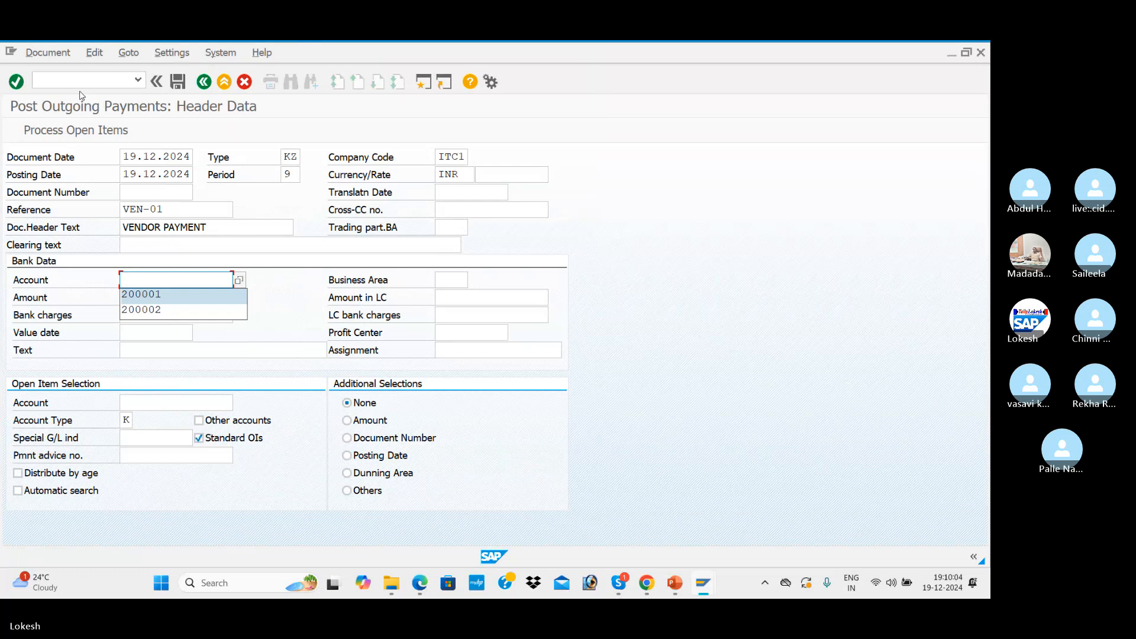
pyautogui.press('Tab')
pyautogui.press('Tab')
pyautogui.press('Down')
pyautogui.press('Tab')
pyautogui.press('Tab')
pyautogui.press('Tab')
pyautogui.press('Tab')
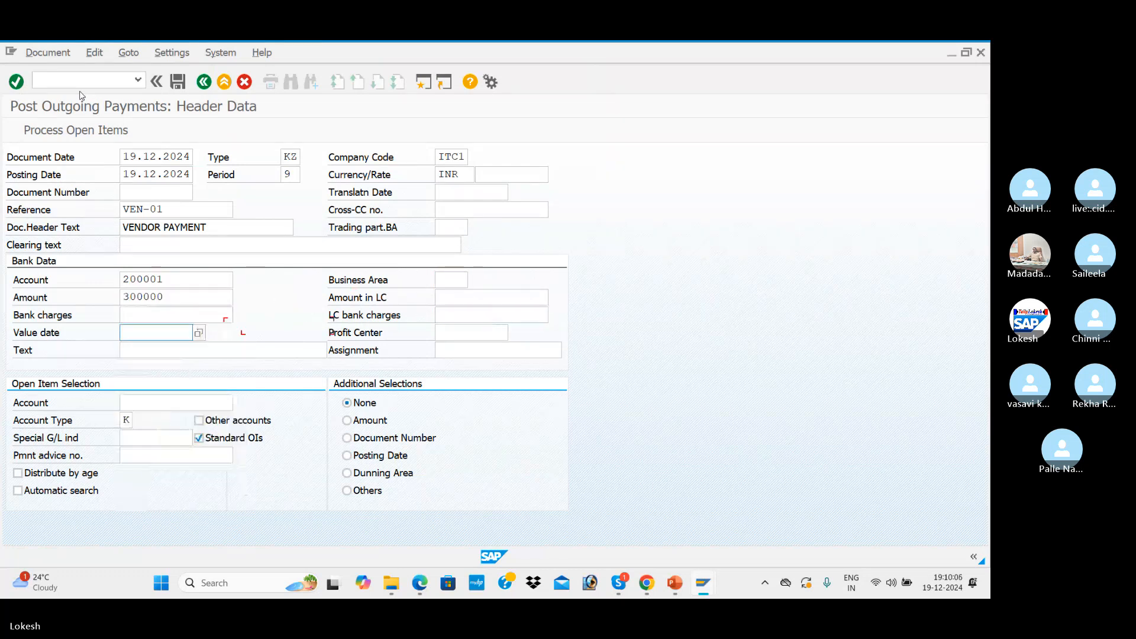
# Enter VENDOR INVOICE as the bank item text, choose the TATA IT SOLUTIONS vendor account and process its open items
pyautogui.press('Tab')
pyautogui.press('Tab')
pyautogui.press('Down')
pyautogui.press('Tab')
pyautogui.press('Tab')
pyautogui.press('Down')
pyautogui.press('Down')
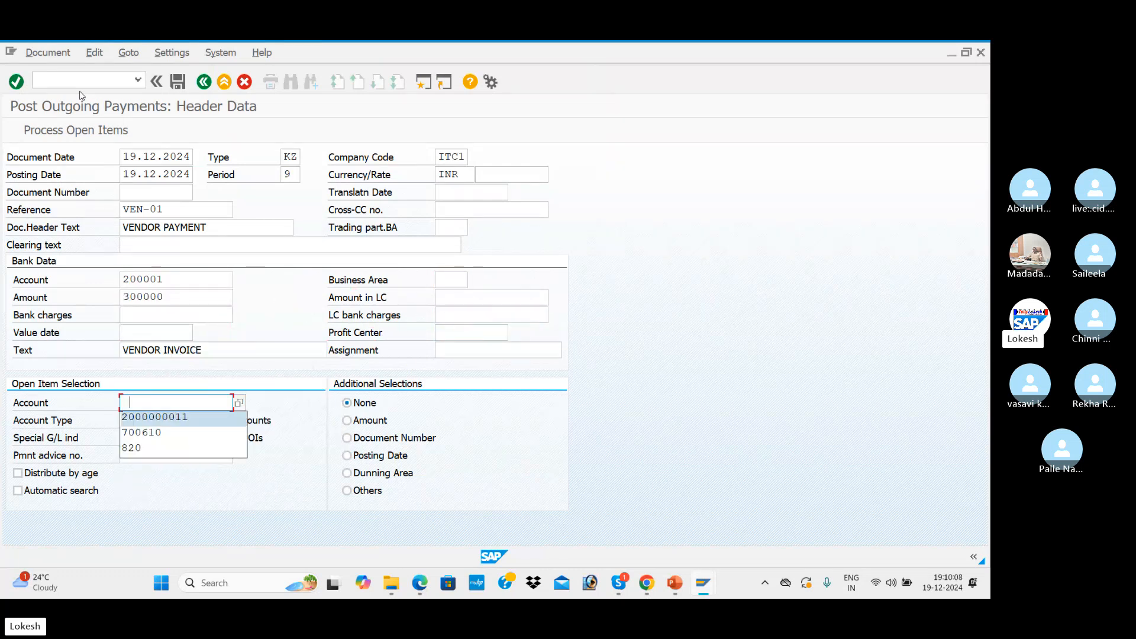
pyautogui.press('Tab')
pyautogui.press('Return')
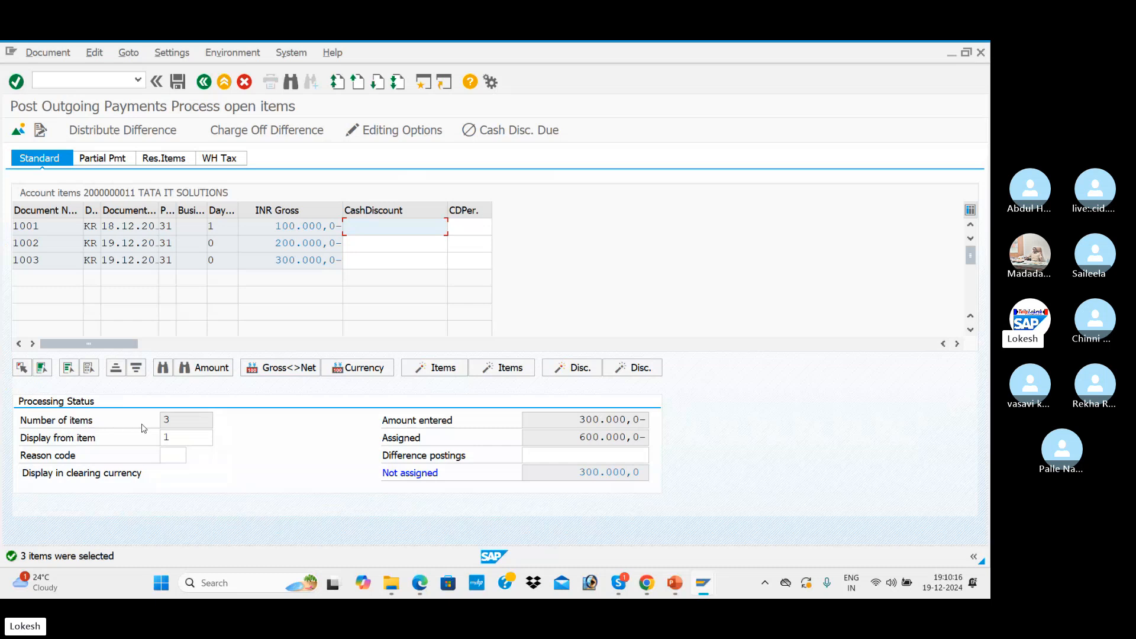
# Look at the partial payment and residual items views of the open items and return to the standard view
pyautogui.click(191, 438)
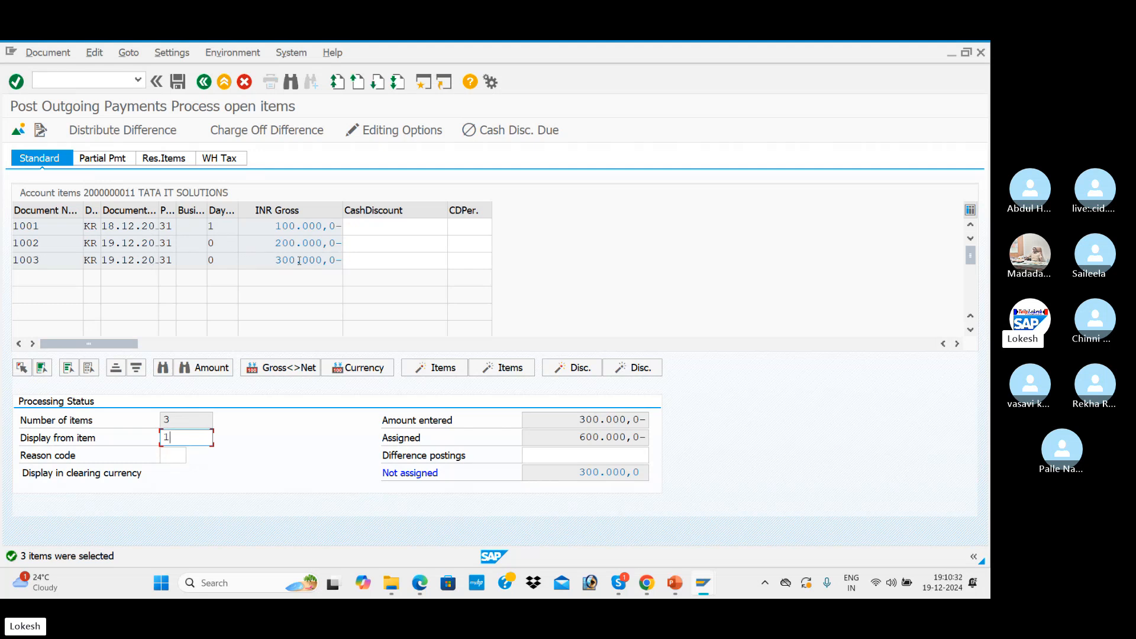
pyautogui.click(101, 159)
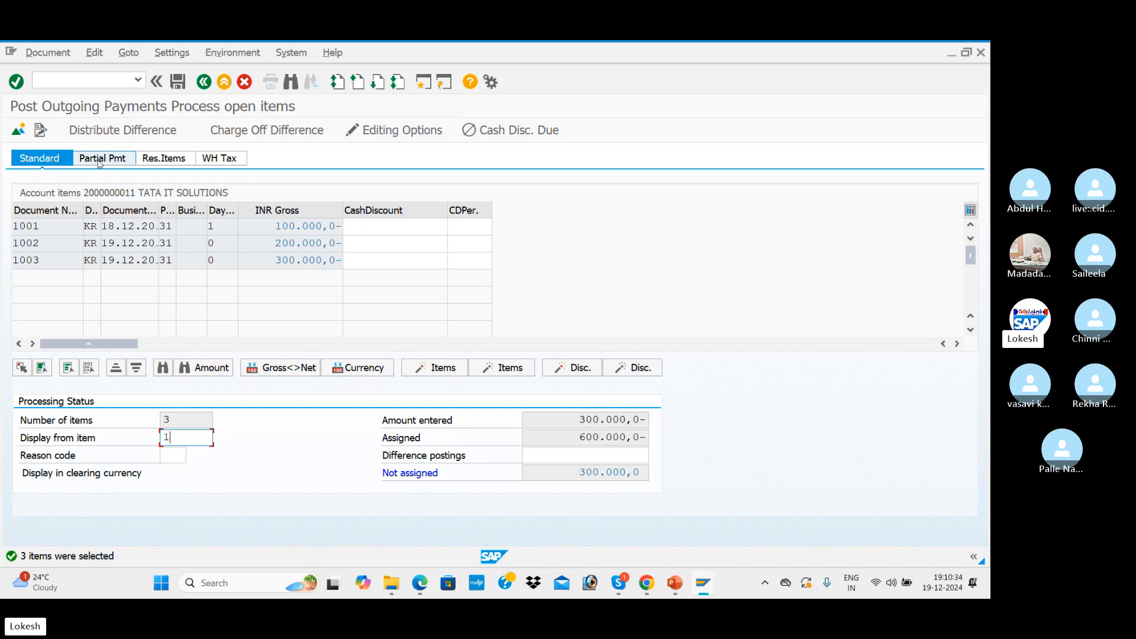
pyautogui.click(159, 160)
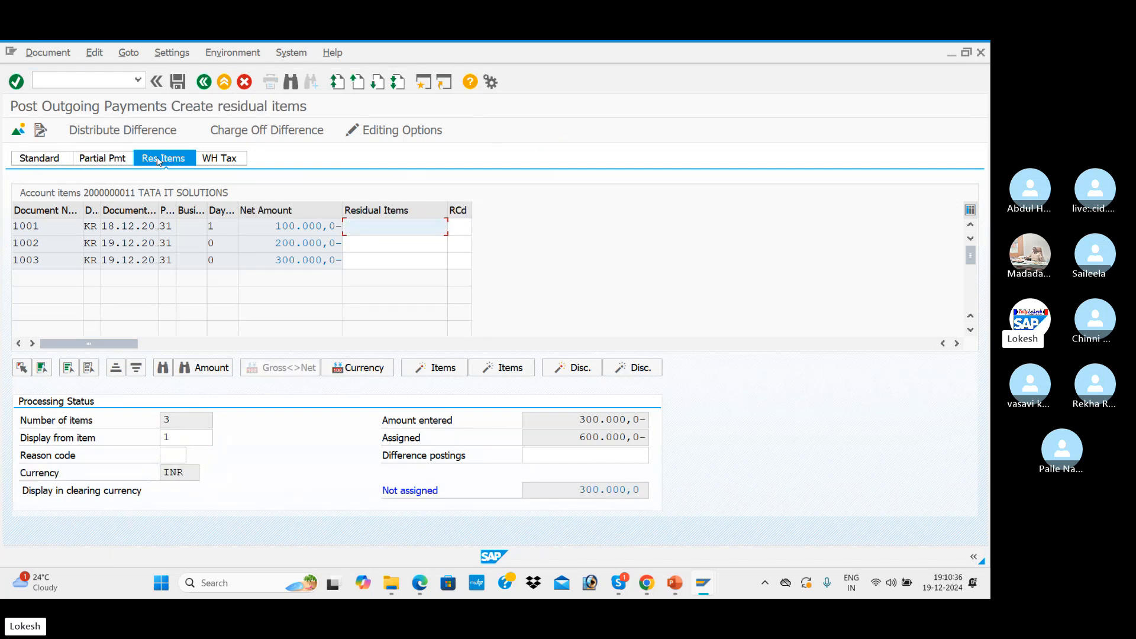
pyautogui.click(42, 161)
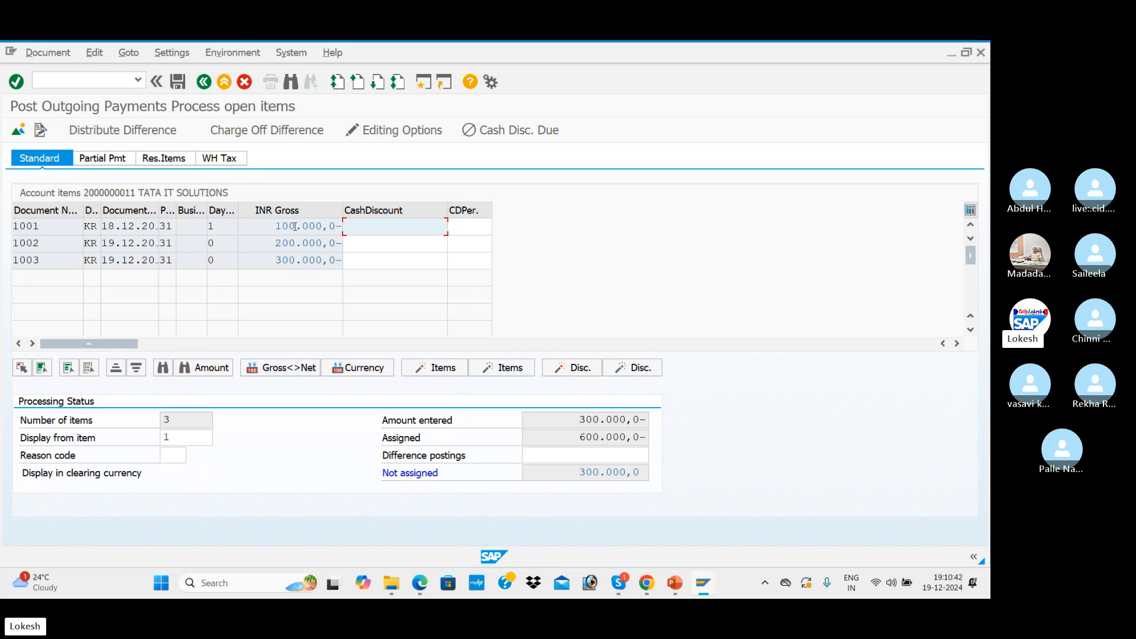
# Deactivate the 100.000 and 200.000 INR invoices, leaving only the 300.000 INR invoice assigned to the payment
pyautogui.moveTo(276, 261); pyautogui.dragTo(339, 260)
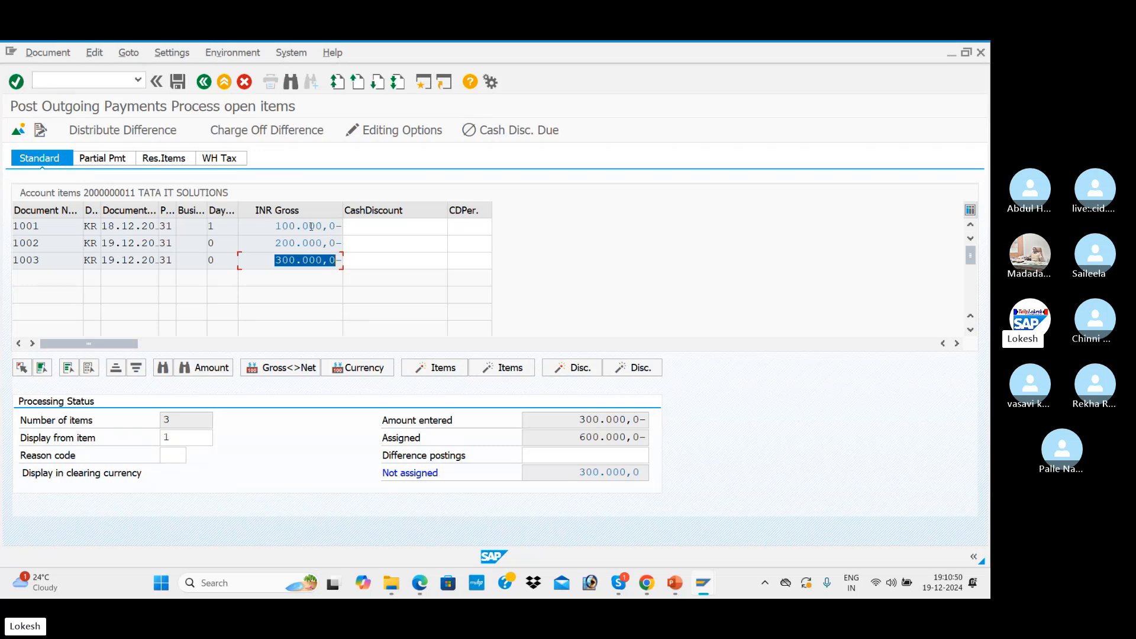
pyautogui.click(302, 226)
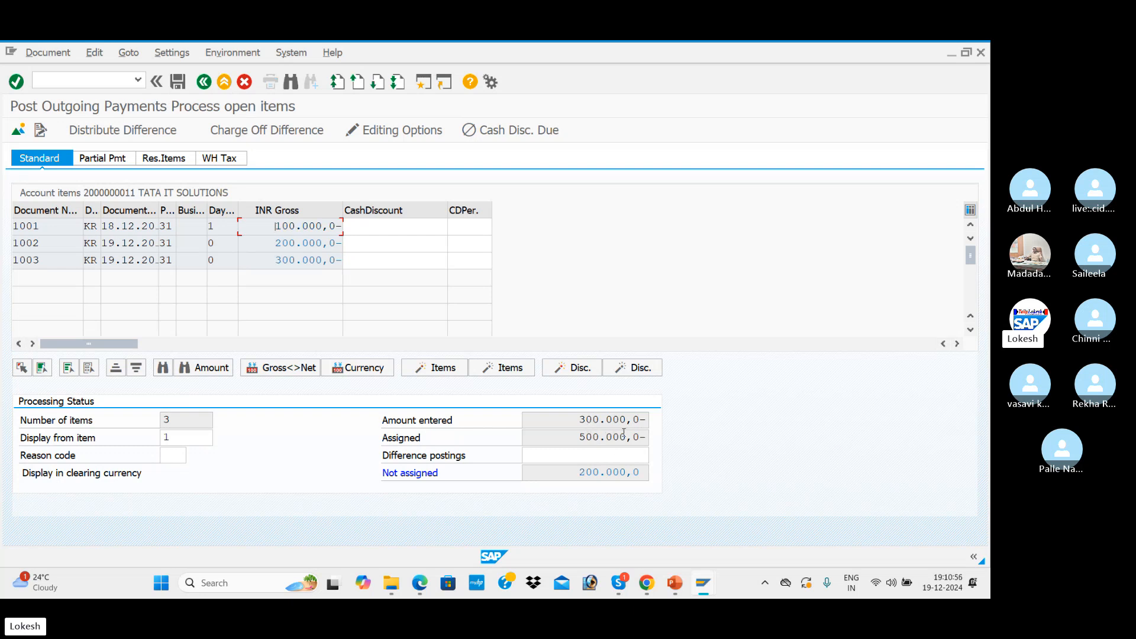
pyautogui.doubleClick(312, 244)
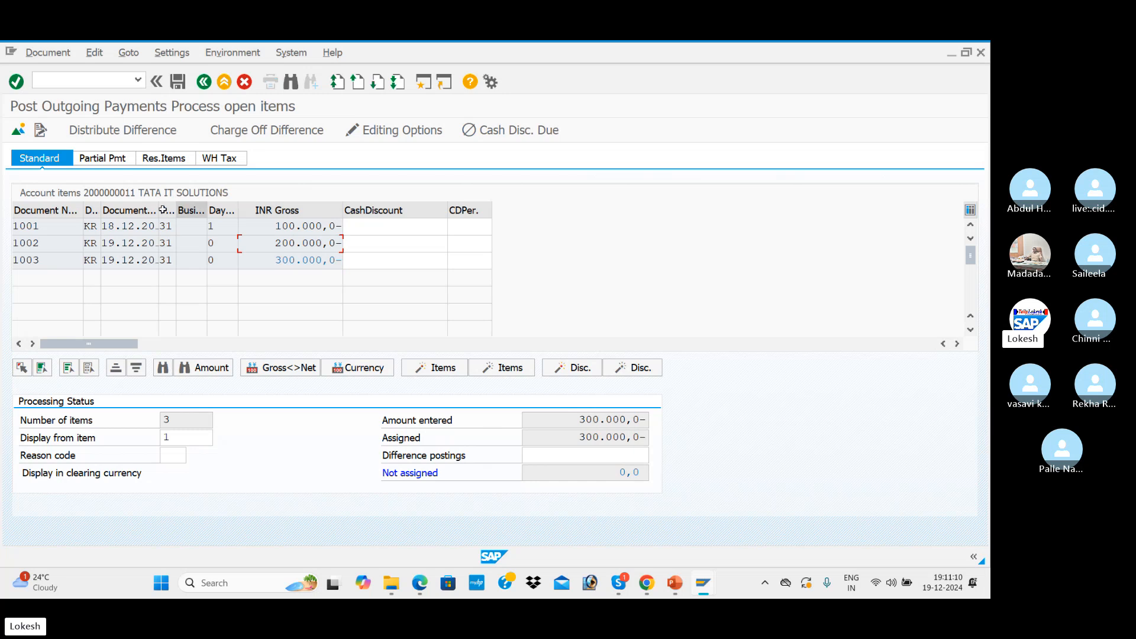
# Check the invoices in the vendor line item display and post the outgoing payment against the 300.000 INR invoice
pyautogui.hotkey('alt', 'Tab')
pyautogui.hotkey('alt', 'Tab')
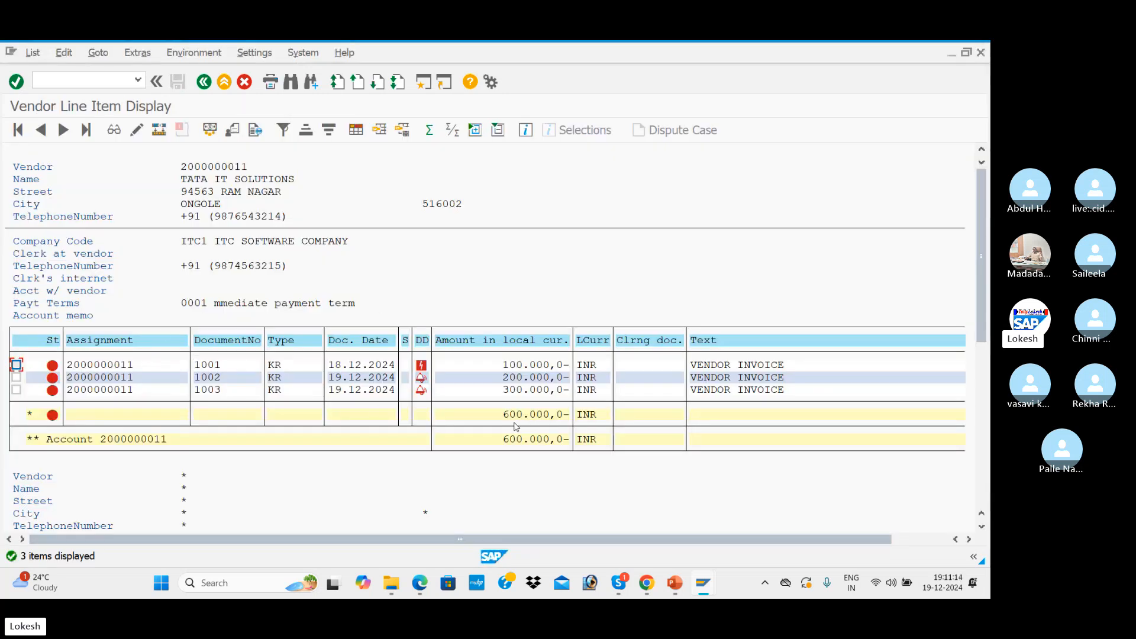
pyautogui.hotkey('alt', 'Tab')
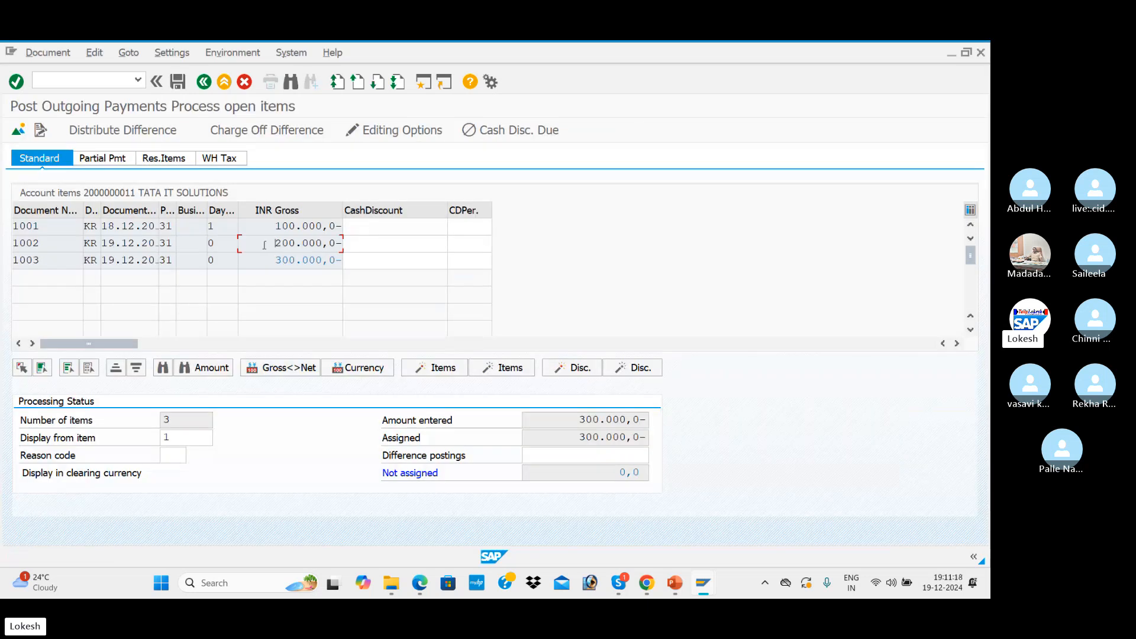
pyautogui.click(179, 81)
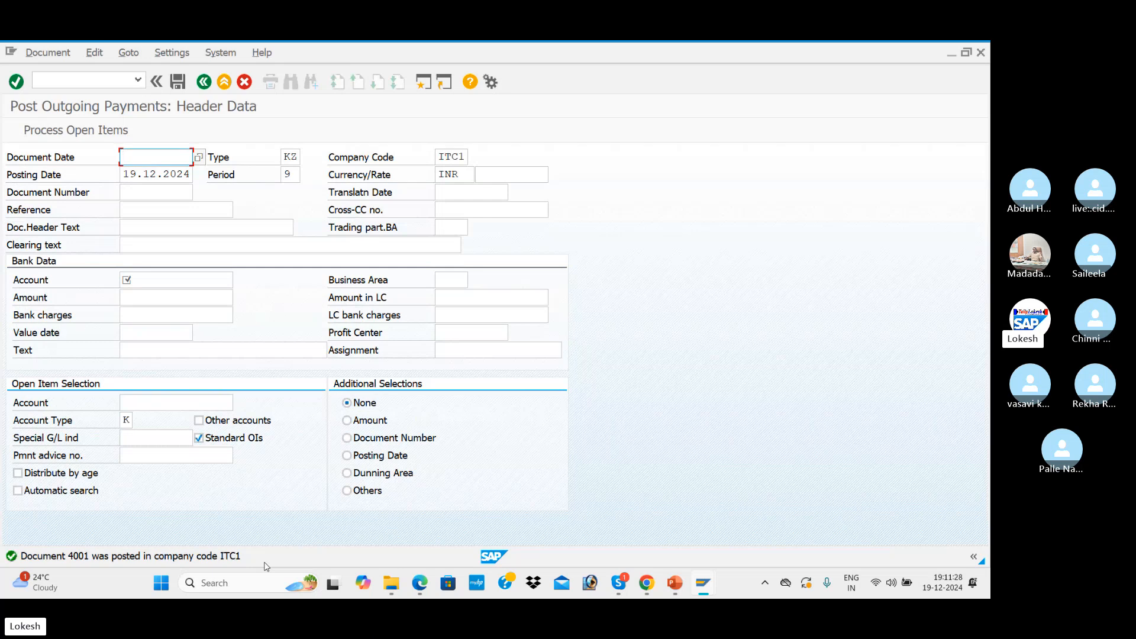
# Switch to the vendor line item display and refresh the open items of TATA IT SOLUTIONS
pyautogui.hotkey('alt', 'Tab')
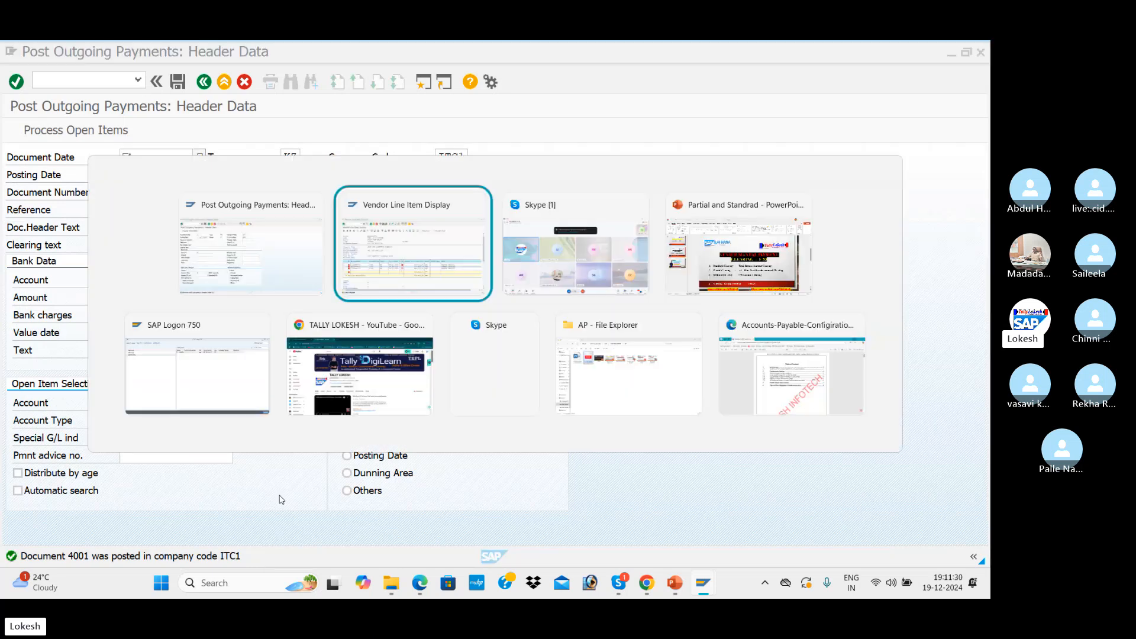
pyautogui.click(32, 52)
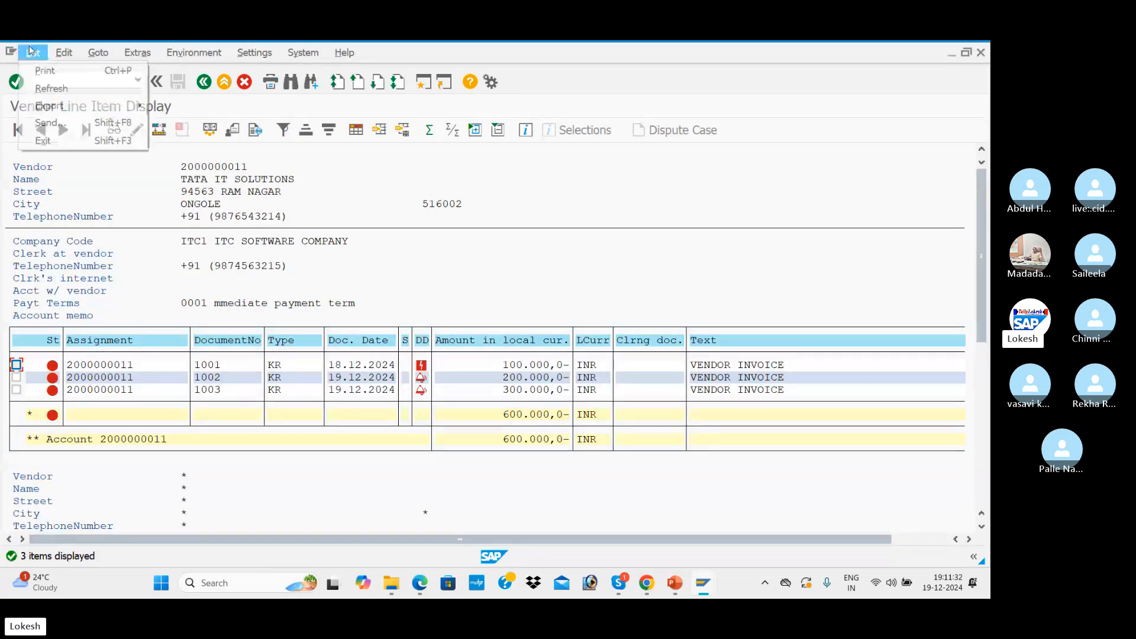
pyautogui.click(58, 90)
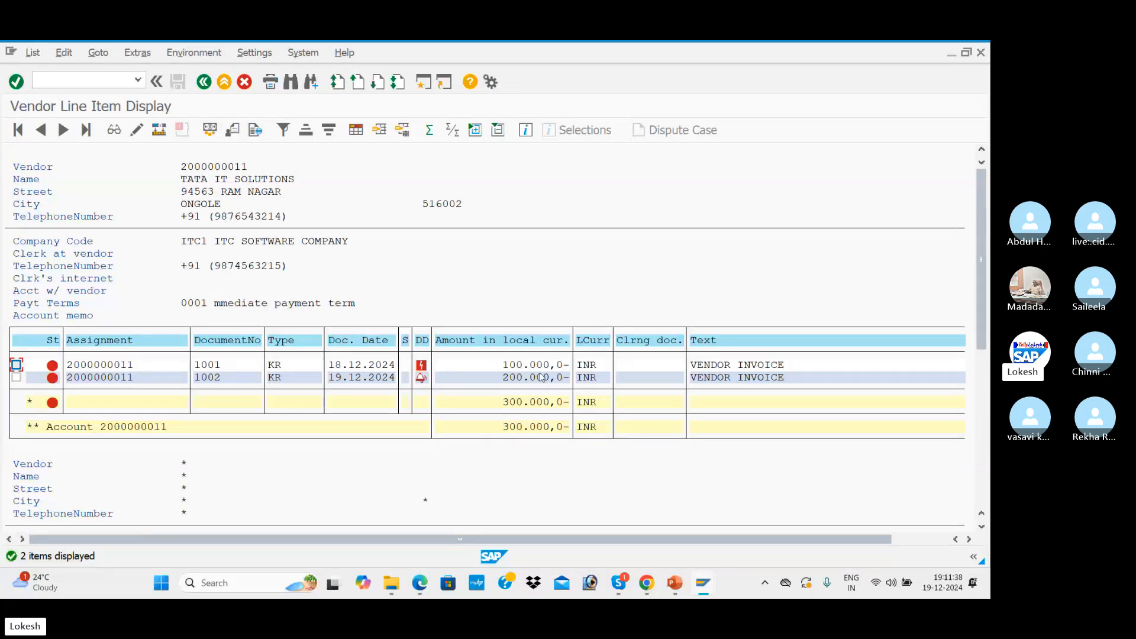
# Display the cleared line items of TATA IT SOLUTIONS with clearing date 19.12.2024
pyautogui.click(203, 82)
pyautogui.click(39, 403)
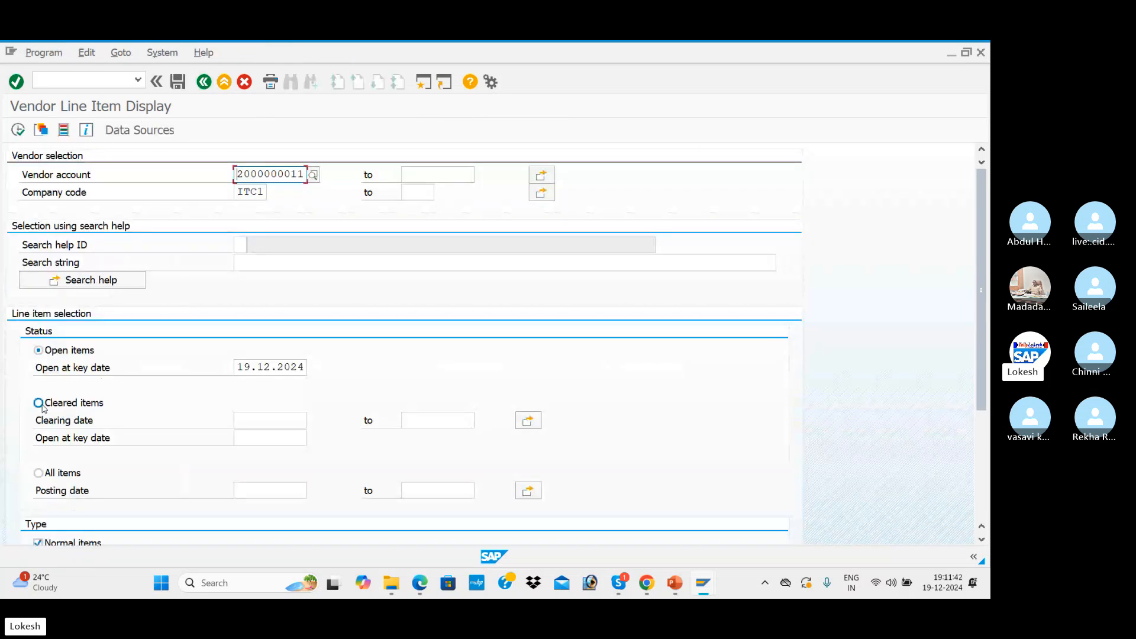
pyautogui.click(263, 419)
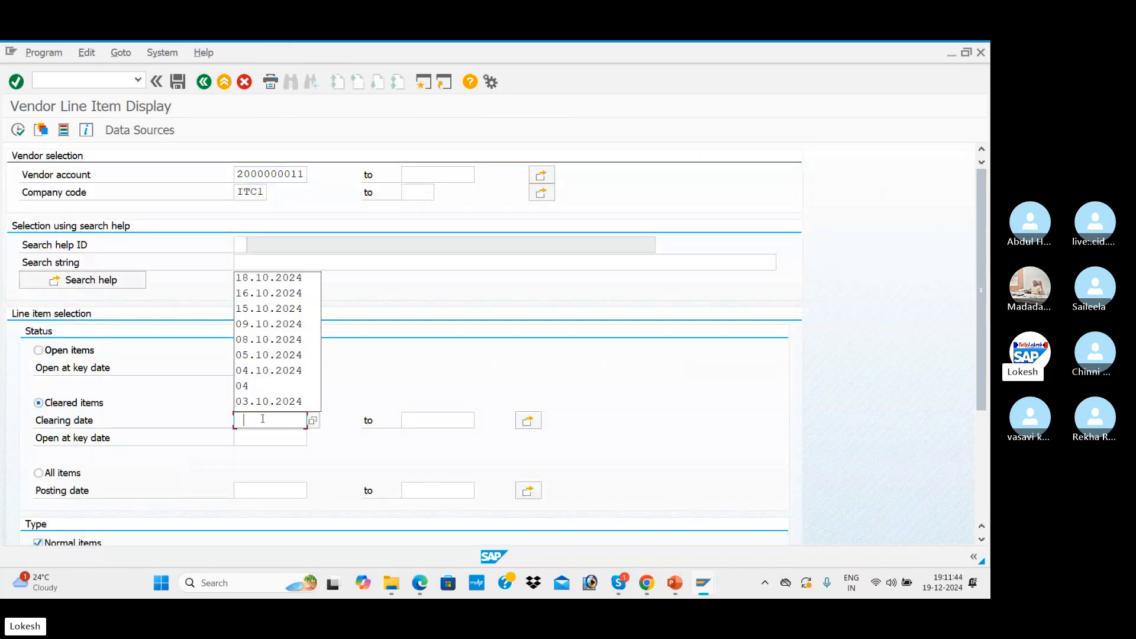
pyautogui.write('19')
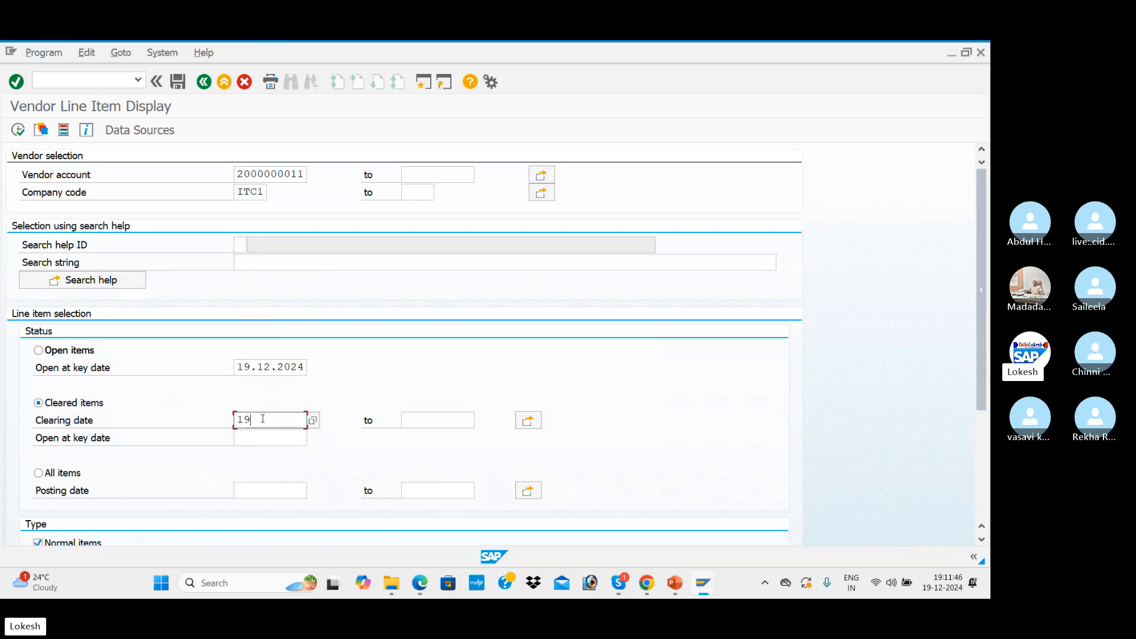
pyautogui.write('.12.2024')
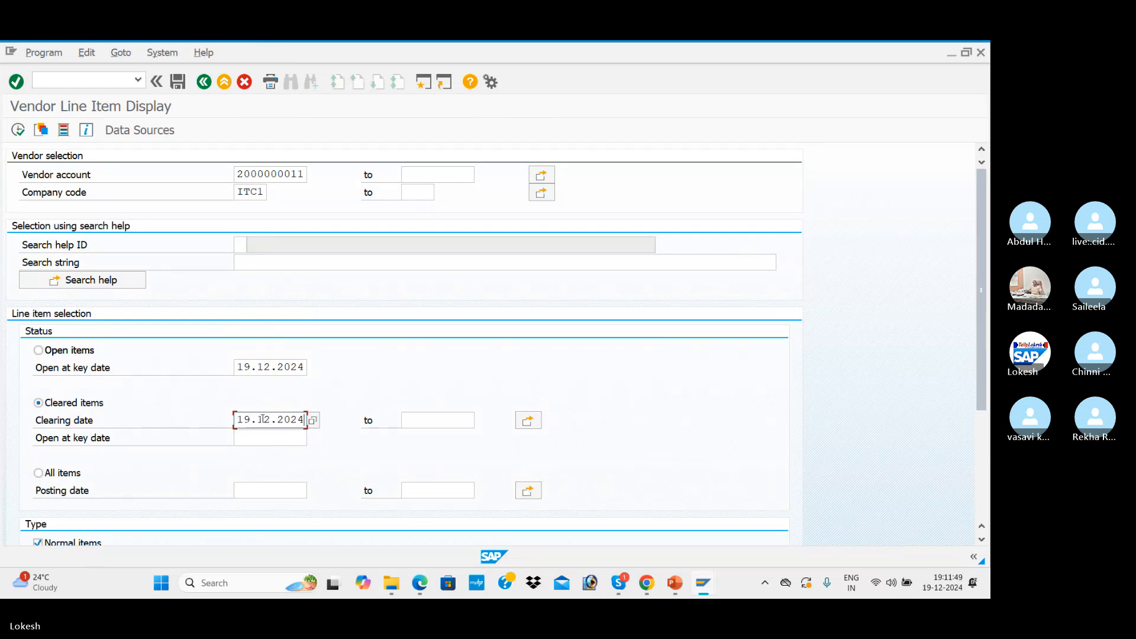
pyautogui.press('Tab')
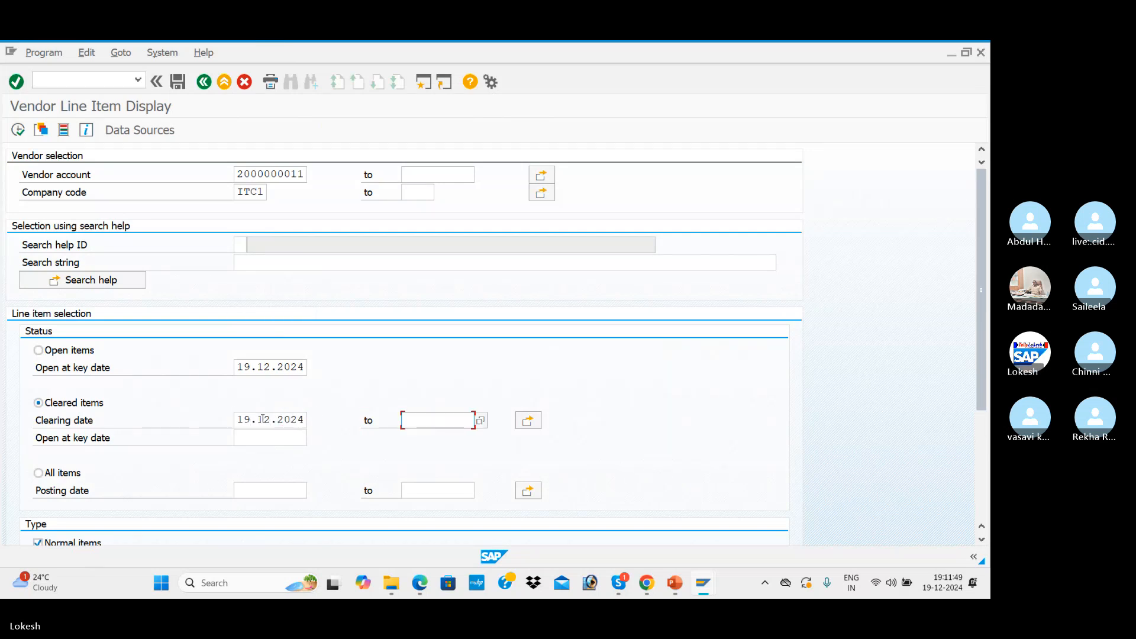
pyautogui.click(18, 130)
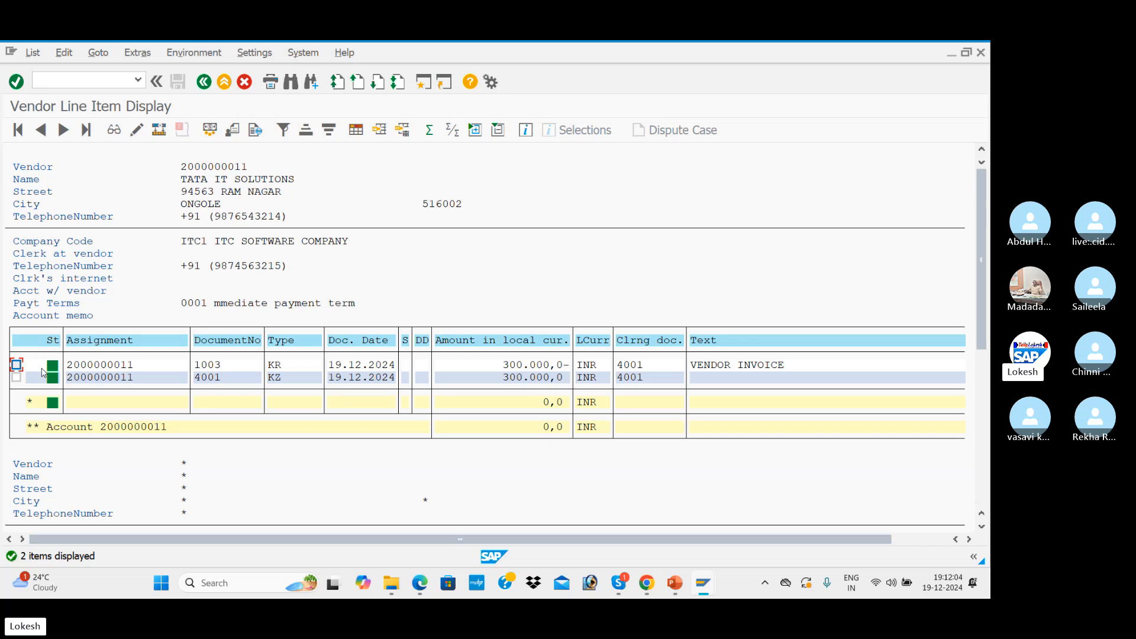
# Display the open line items of TATA IT SOLUTIONS again and check the due status of the remaining invoices
pyautogui.click(204, 82)
pyautogui.click(39, 350)
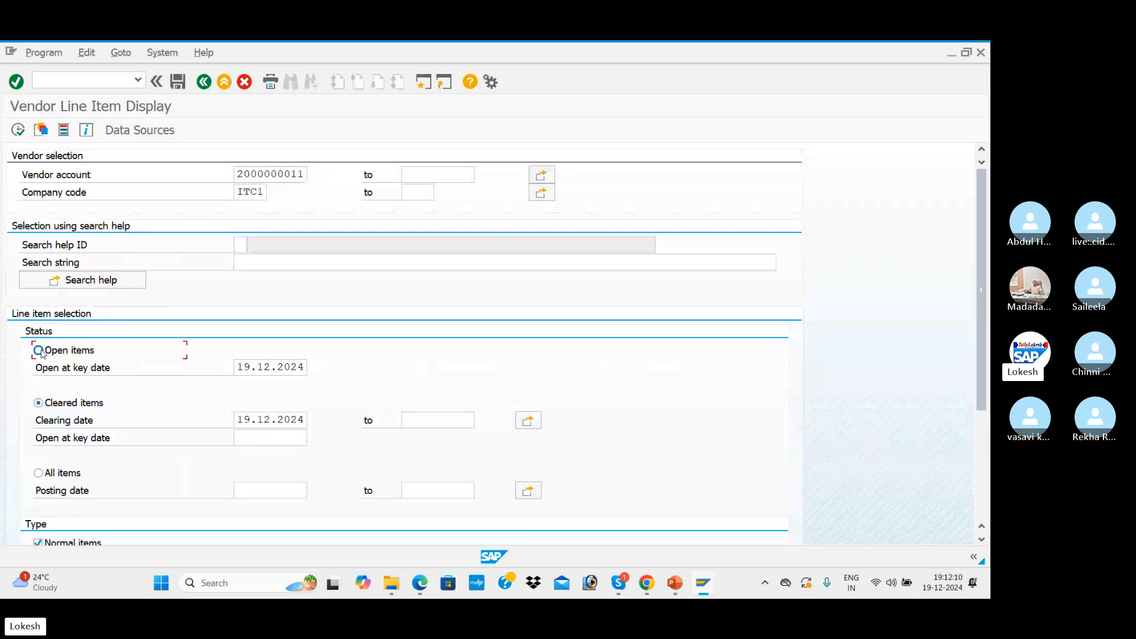
pyautogui.click(18, 130)
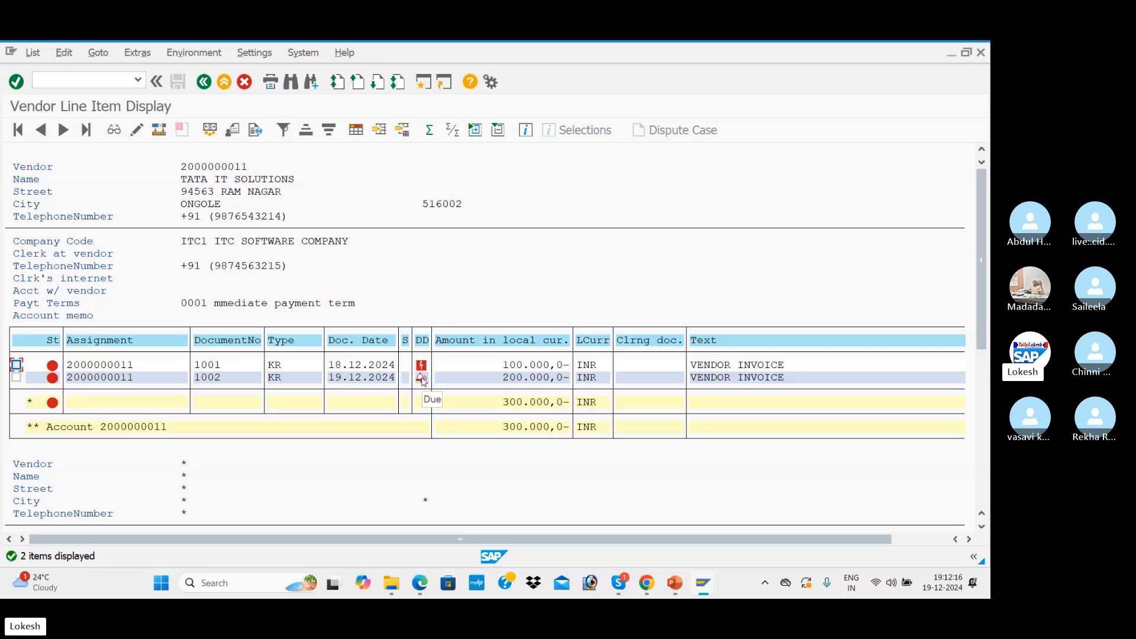
pyautogui.moveTo(422, 371)
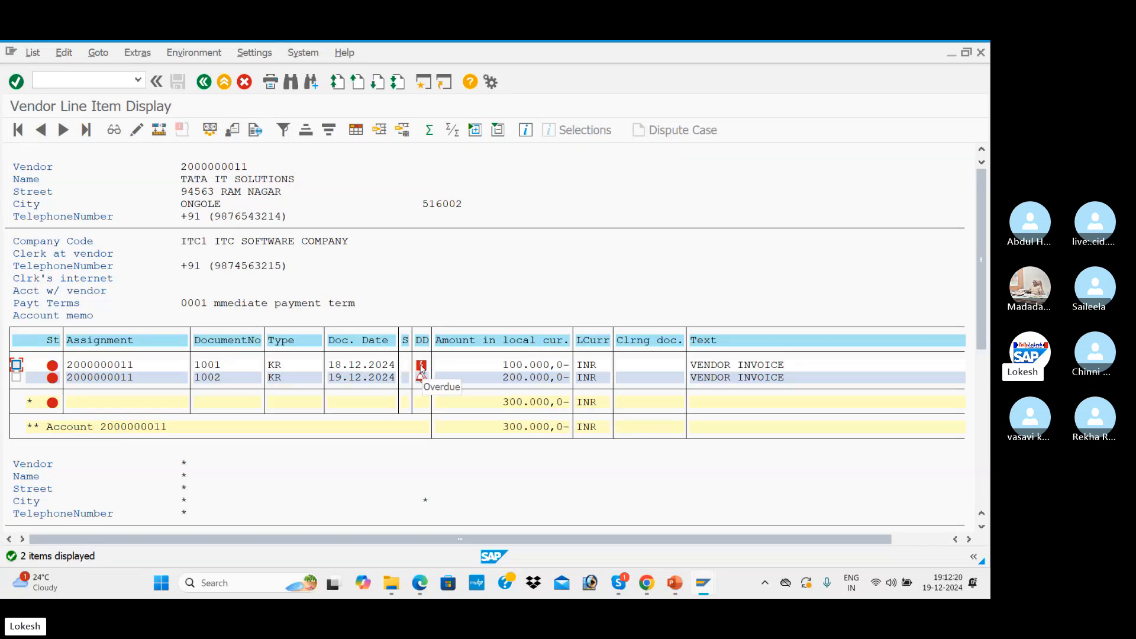
# Review the F-53 clearing types on the PowerPoint slide and return to the SAP vendor line item display
pyautogui.hotkey('alt', 'Tab')
pyautogui.hotkey('alt', 'Tab')
pyautogui.hotkey('alt', 'Tab')
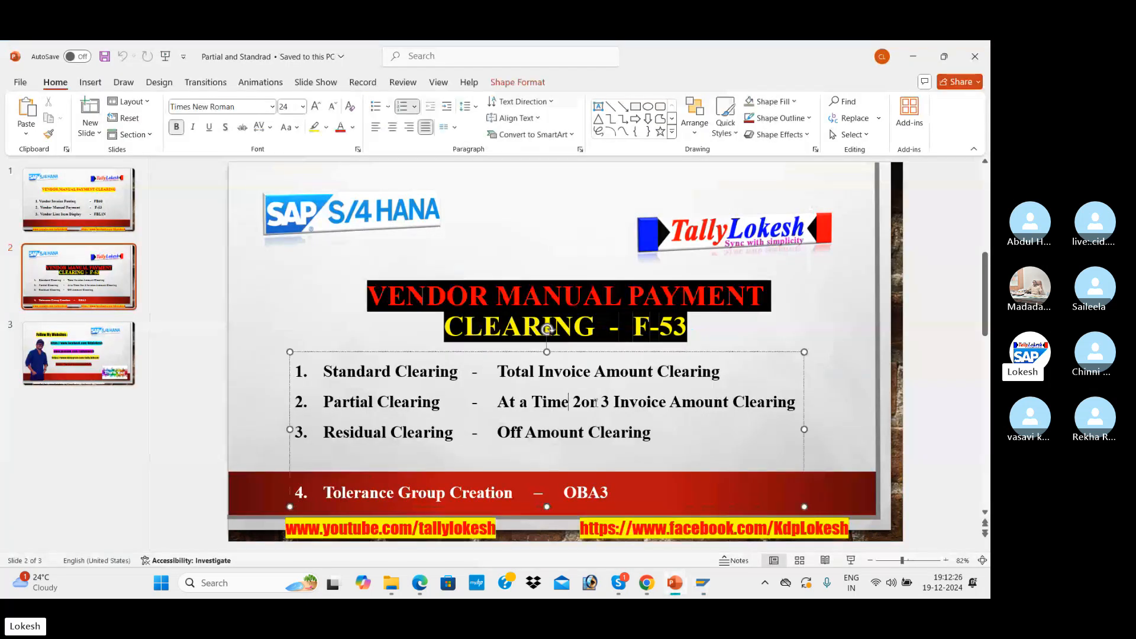
pyautogui.hotkey('alt', 'Tab')
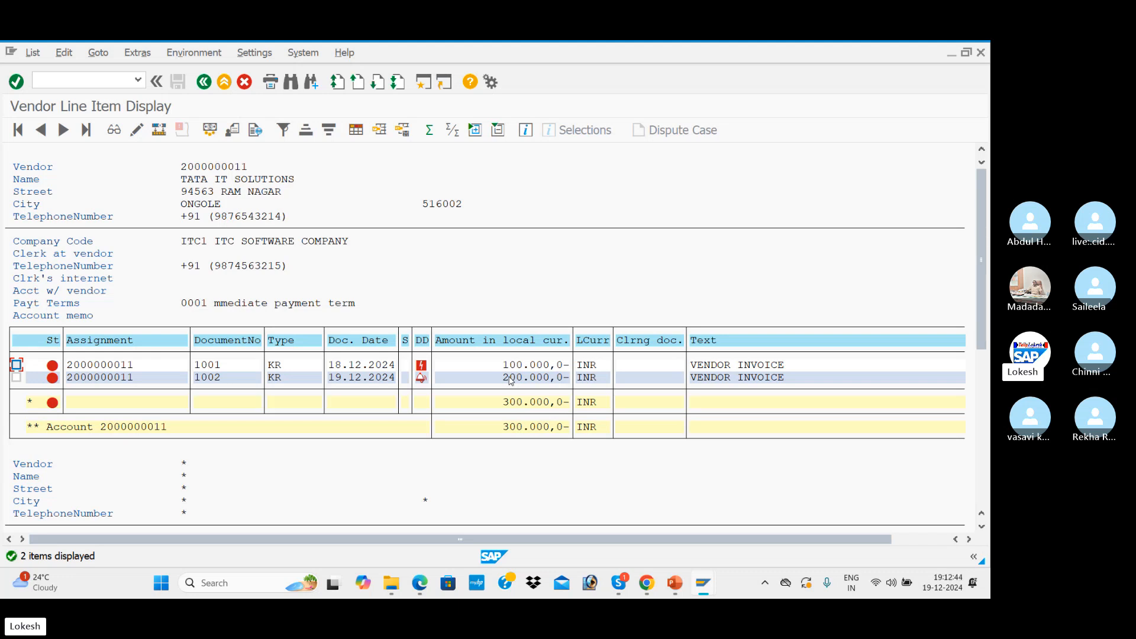
# Switch to the outgoing payment header in F-53 and enter 19.12.2024 as the document date
pyautogui.hotkey('alt', 'Tab')
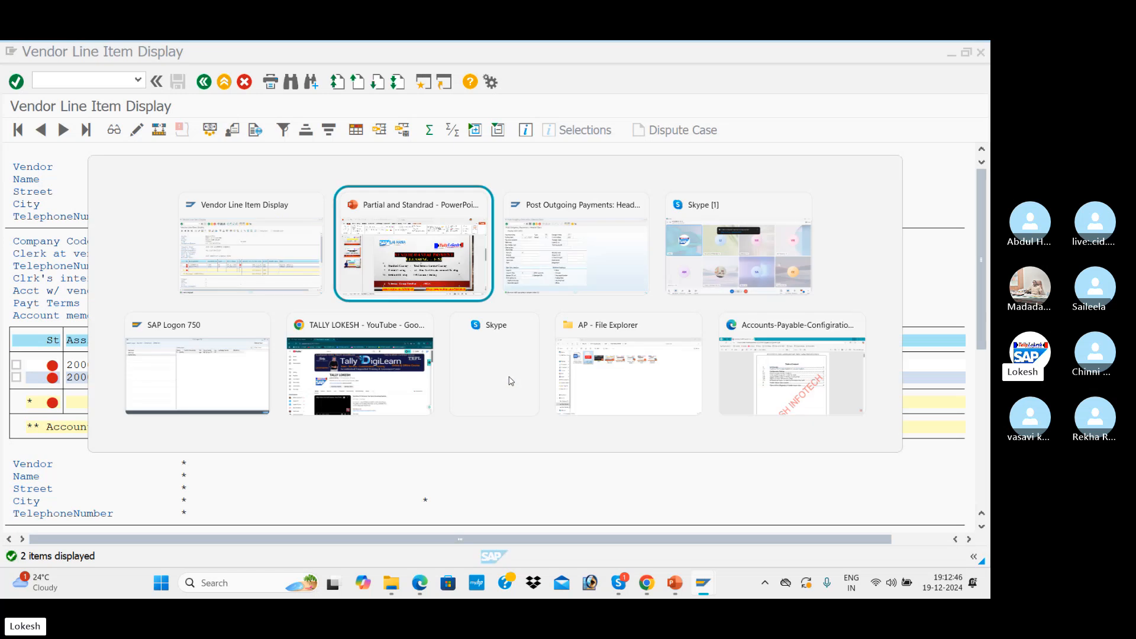
pyautogui.hotkey('alt', 'Tab')
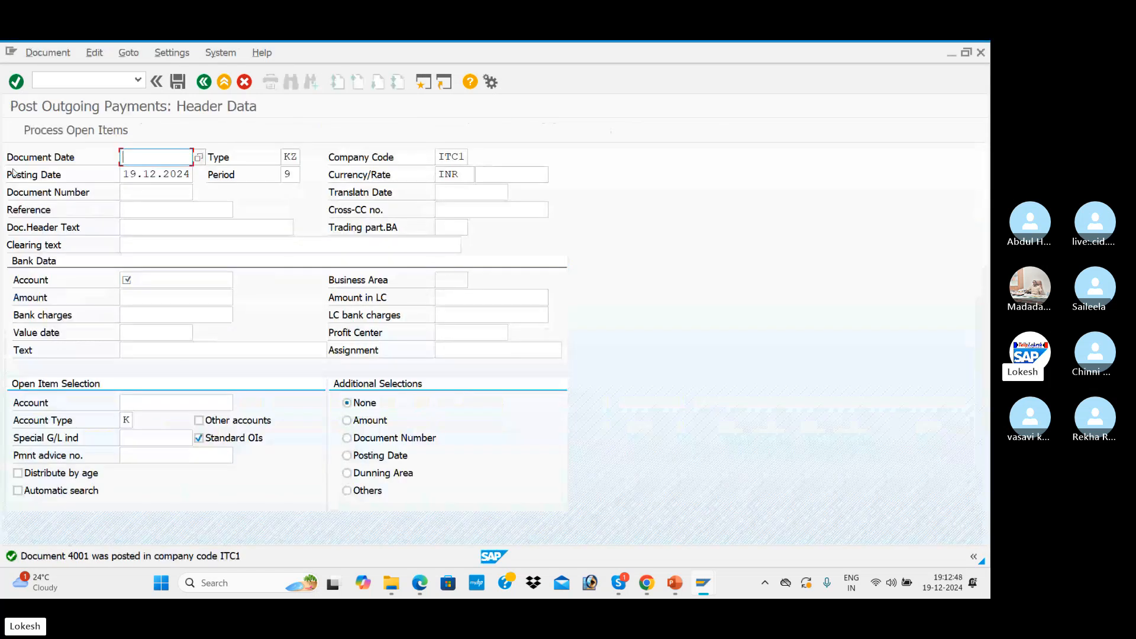
pyautogui.click(129, 157)
pyautogui.press('Tab')
pyautogui.press('Tab')
pyautogui.press('Tab')
pyautogui.press('Tab')
pyautogui.press('Tab')
pyautogui.press('Tab')
pyautogui.press('Tab')
pyautogui.press('Tab')
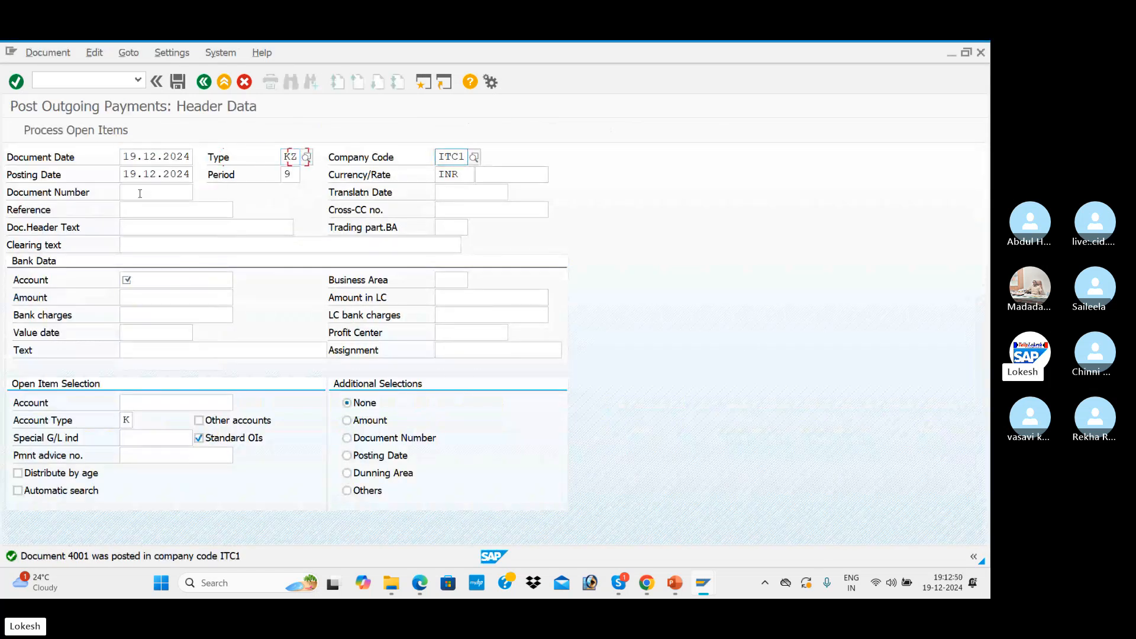
pyautogui.press('Tab')
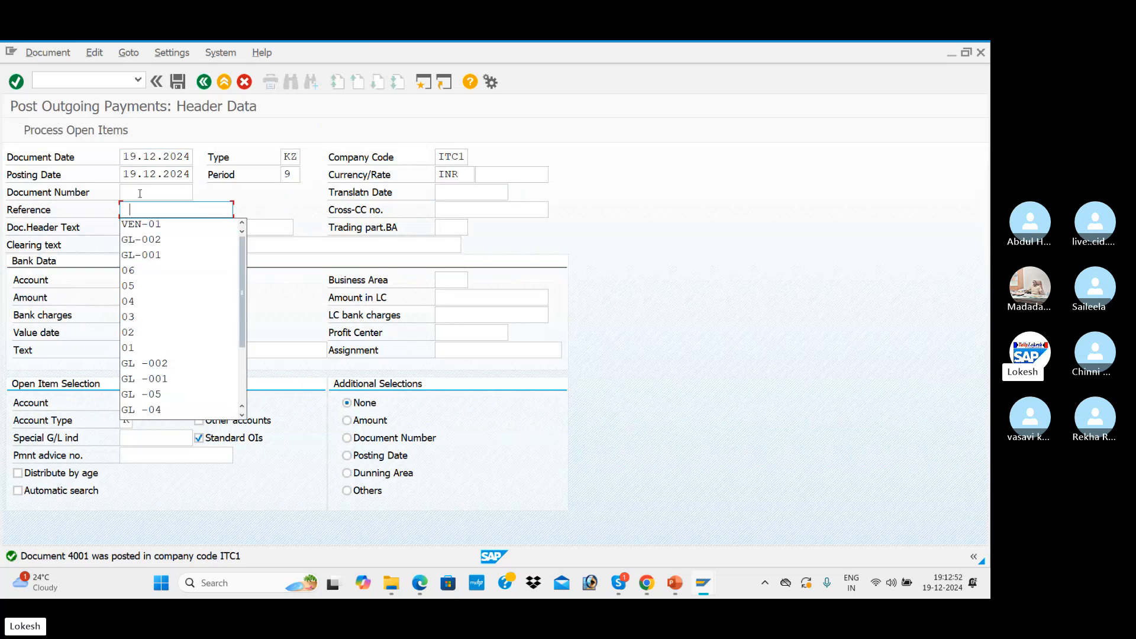
# Enter VEN-03 as the payment's reference and VENDOR PAYMENT as its document header text
pyautogui.press('Tab')
pyautogui.click(187, 208)
pyautogui.press('BackSpace')
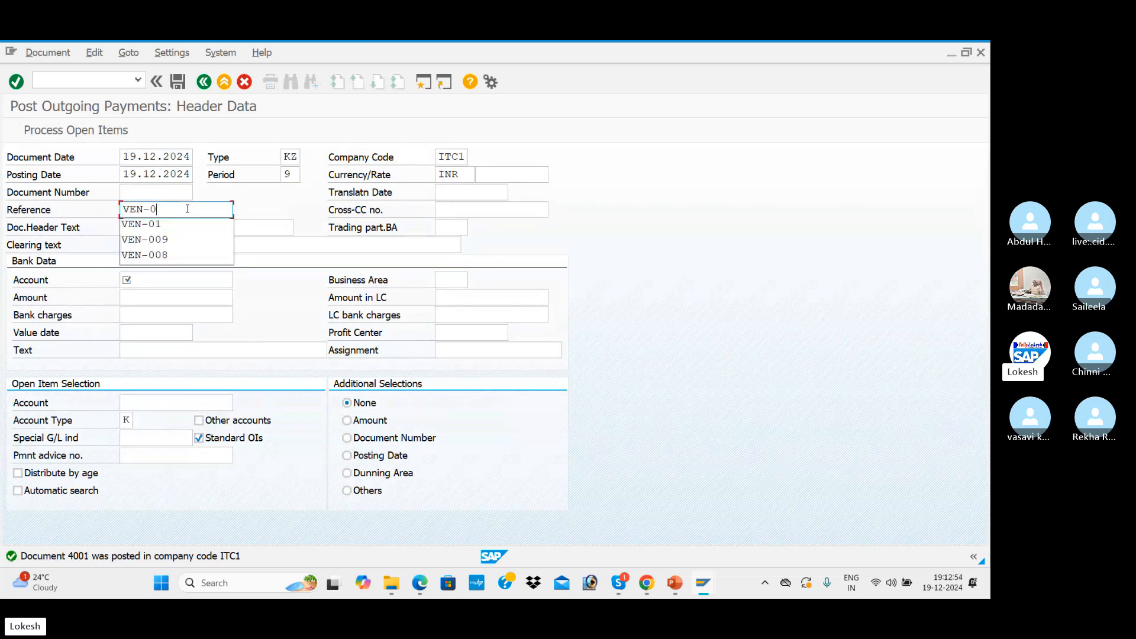
pyautogui.write('3')
pyautogui.press('Tab')
pyautogui.press('Tab')
pyautogui.press('Tab')
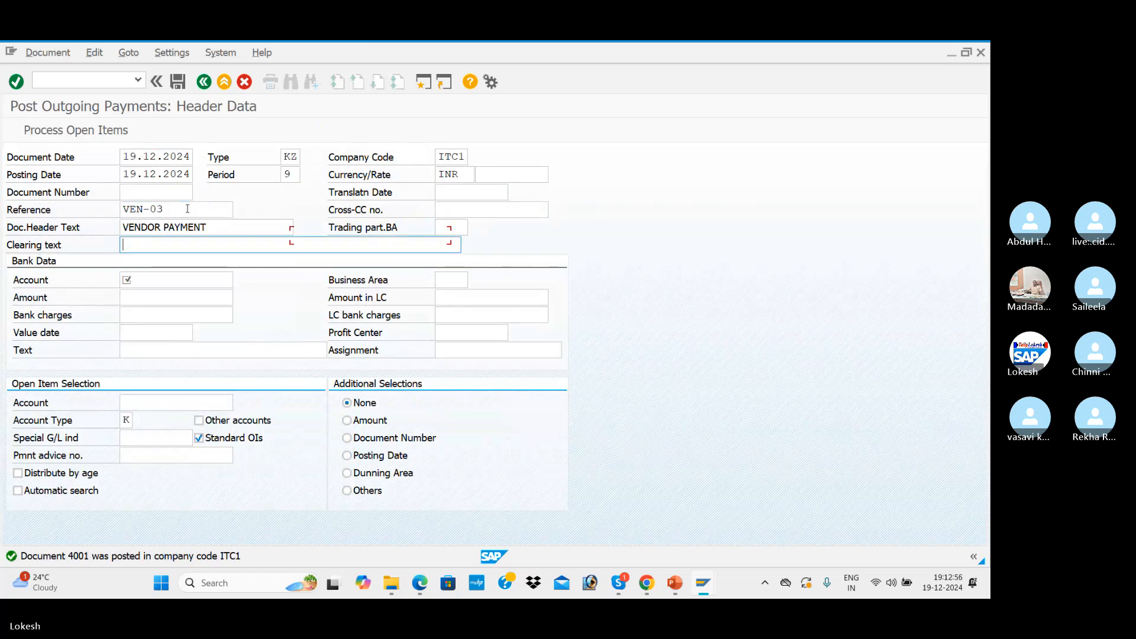
# Fill the bank data with the SBI bank G/L account, an amount of 250000 and the text VENDOR INVOICE
pyautogui.press('Tab')
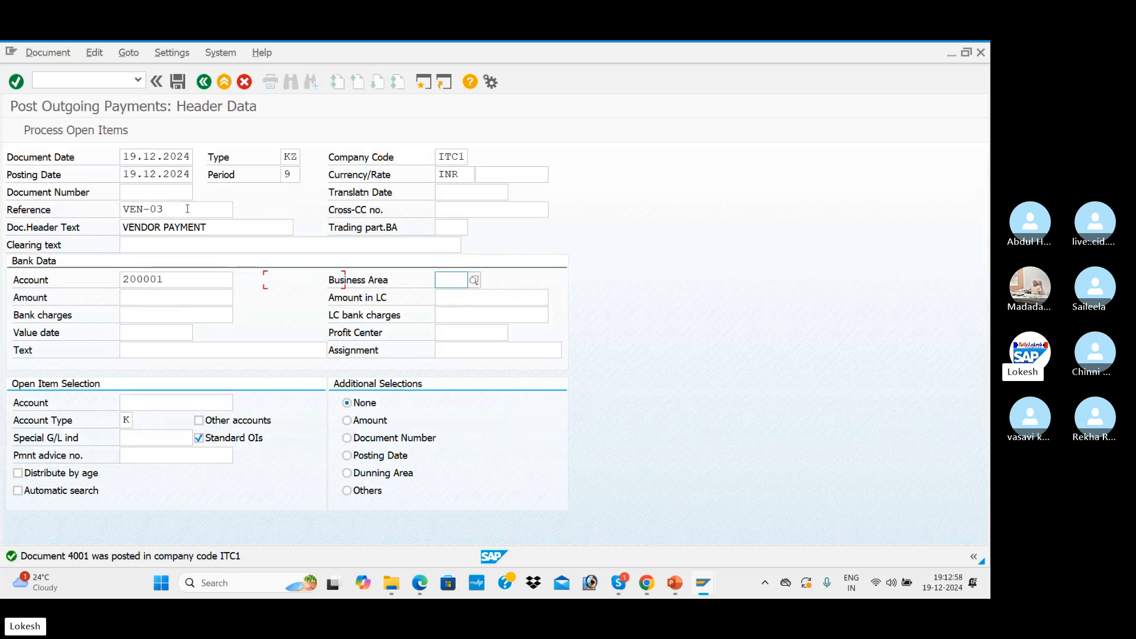
pyautogui.press('Tab')
pyautogui.write('250000')
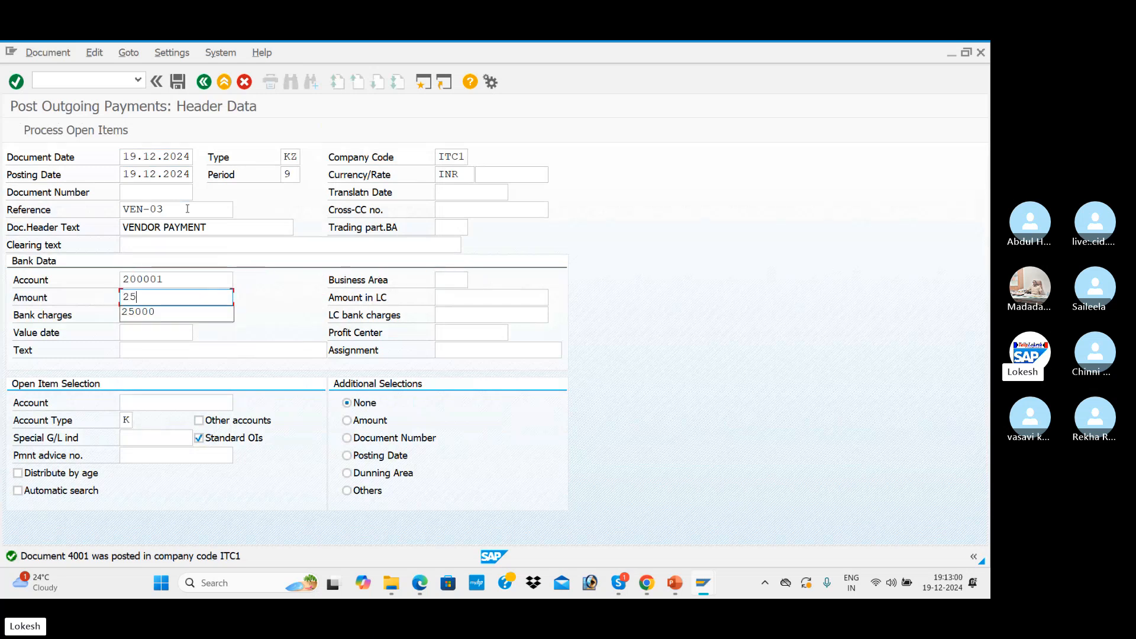
pyautogui.press('Tab')
pyautogui.press('Tab')
pyautogui.press('Tab')
pyautogui.press('Tab')
pyautogui.press('Tab')
pyautogui.press('Tab')
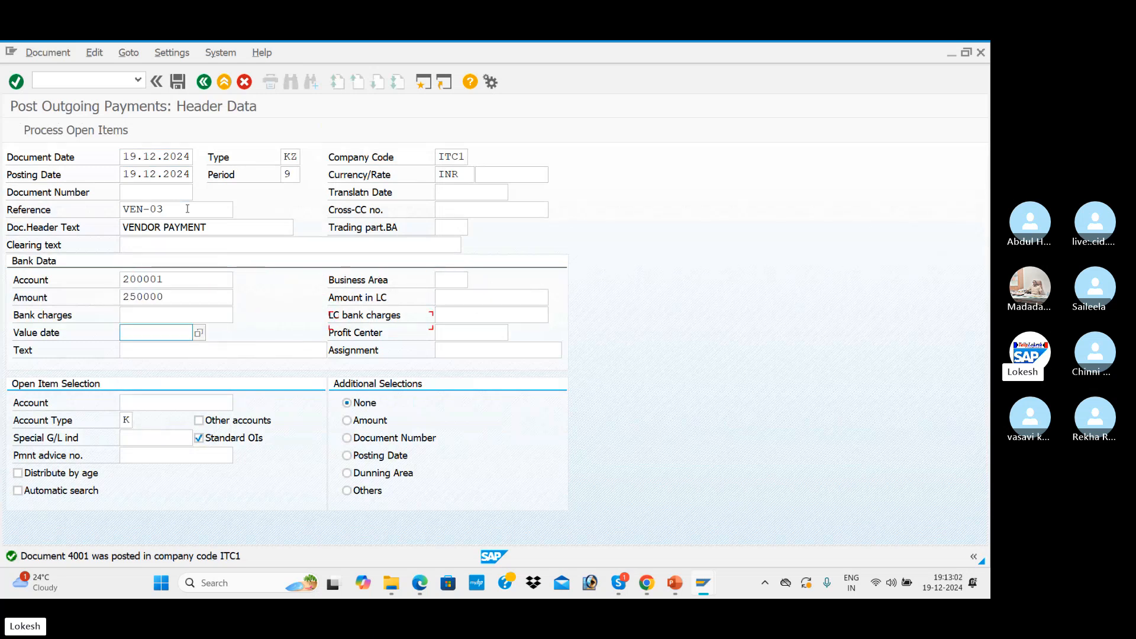
pyautogui.press('Tab')
pyautogui.press('Tab')
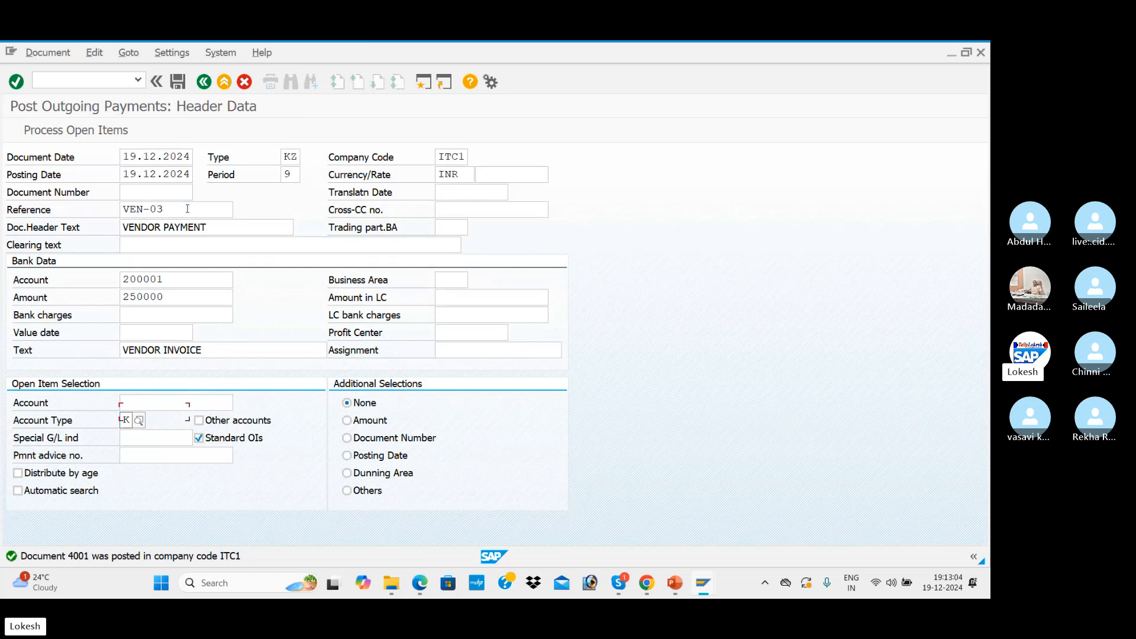
# Enter the TATA IT SOLUTIONS vendor account in the open item selection and process its open items
pyautogui.hotkey('shift', 'Tab')
pyautogui.press('space')
pyautogui.press('Down')
pyautogui.press('Tab')
pyautogui.click(102, 131)
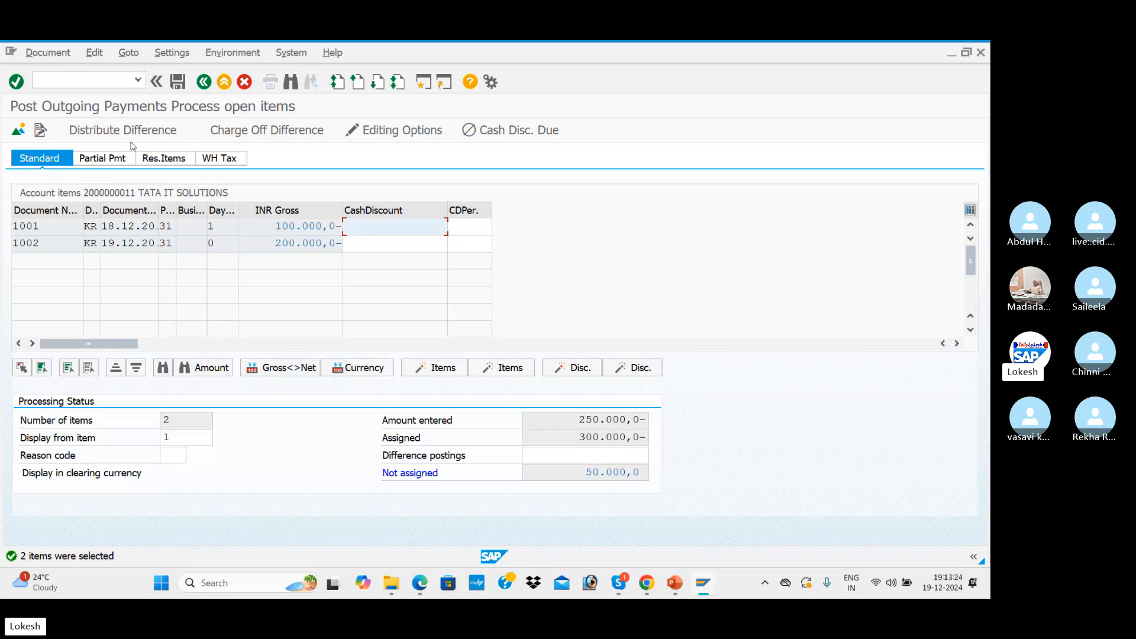
# In the partial payment view, set the payment amount of the 100.000 INR invoice to 50.000
pyautogui.click(99, 160)
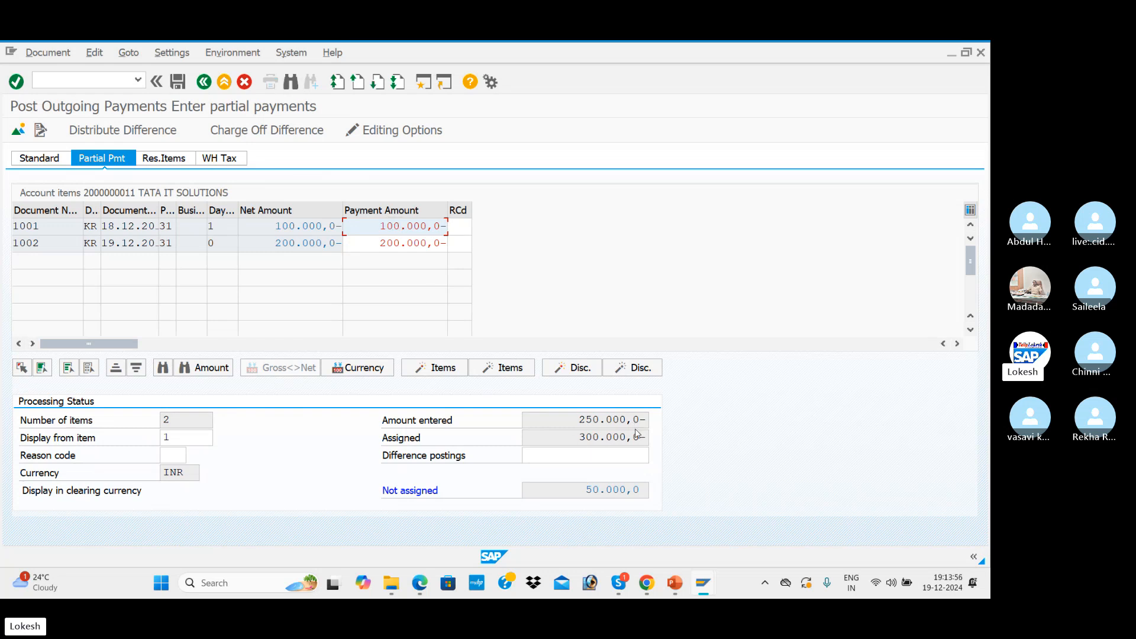
pyautogui.doubleClick(395, 226)
pyautogui.click(394, 242)
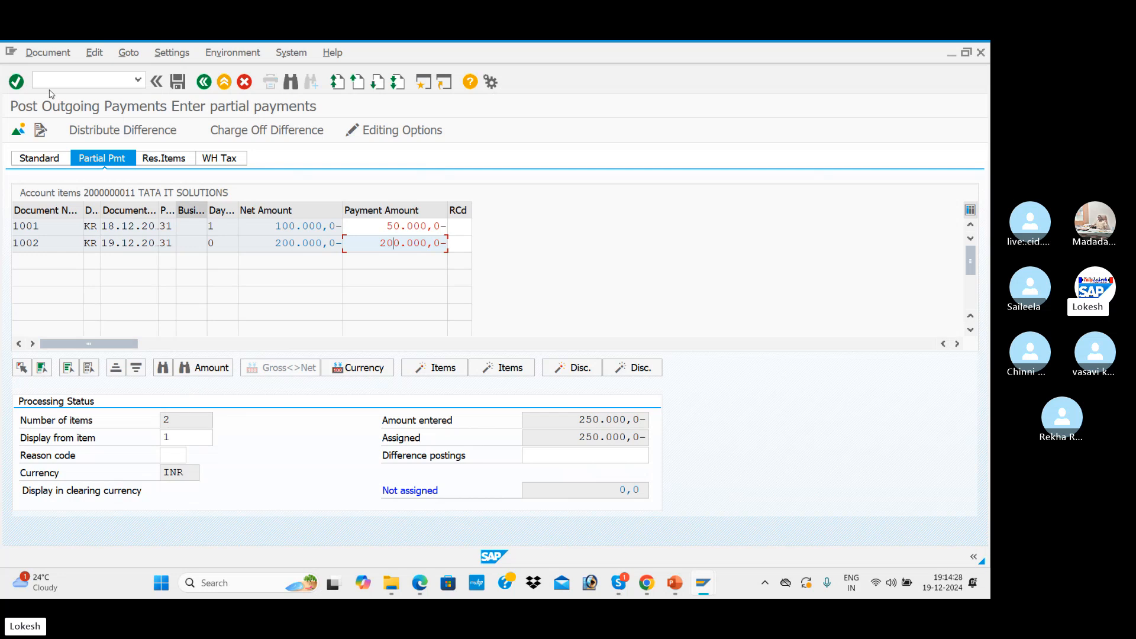
# Add the text VENDOR INVOICE to the marked 50.000 INR vendor line item and post the payment
pyautogui.click(178, 82)
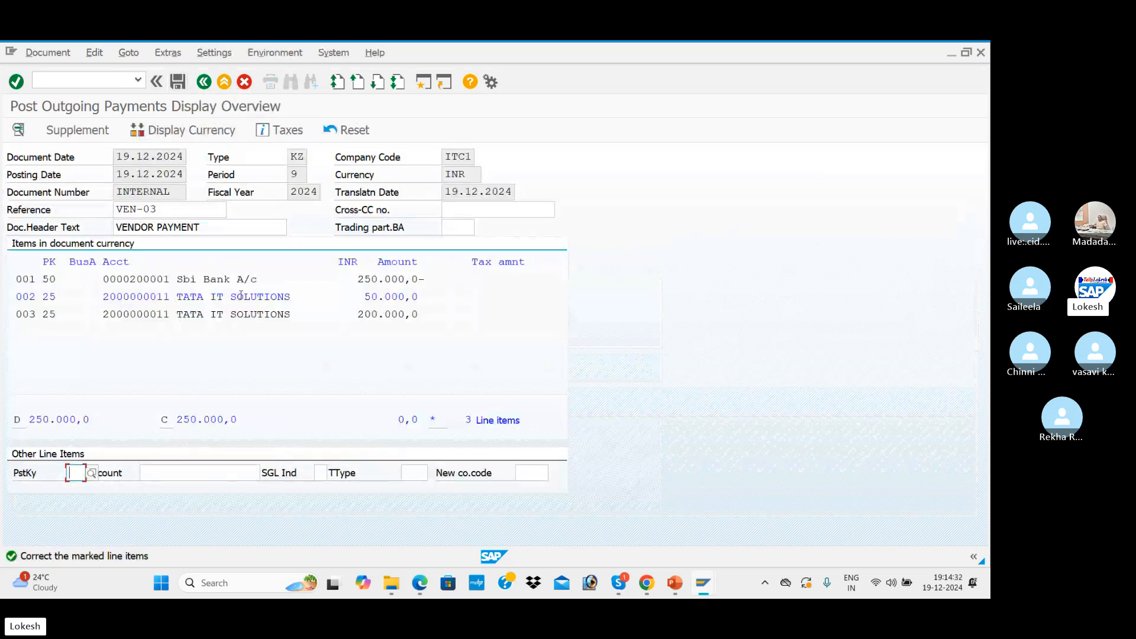
pyautogui.doubleClick(239, 296)
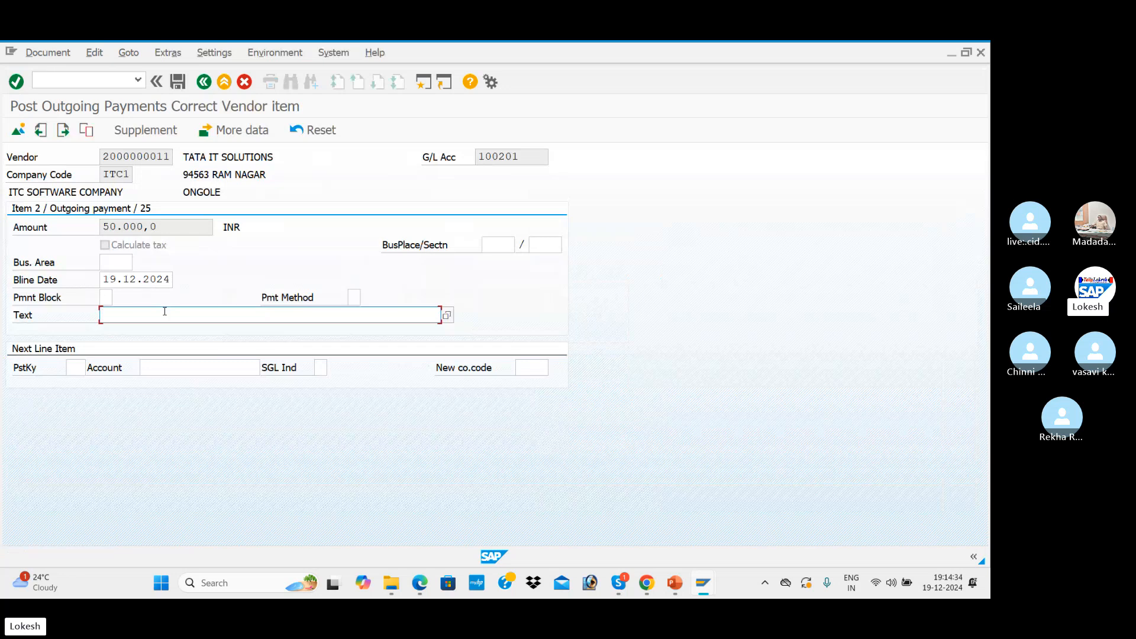
pyautogui.click(164, 312)
pyautogui.click(164, 329)
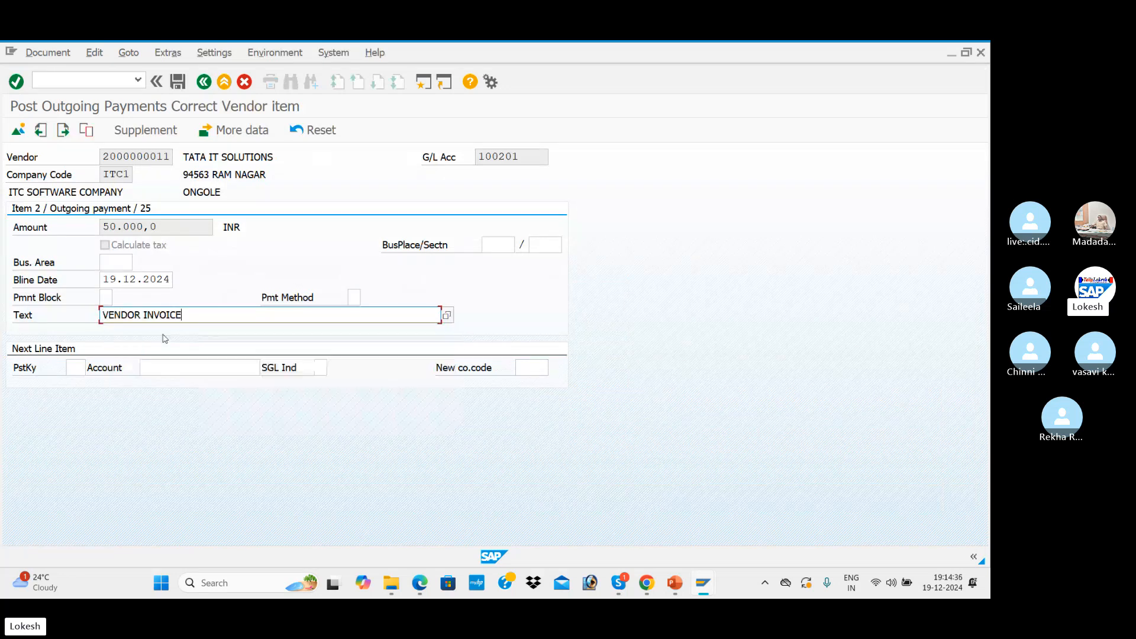
pyautogui.click(177, 82)
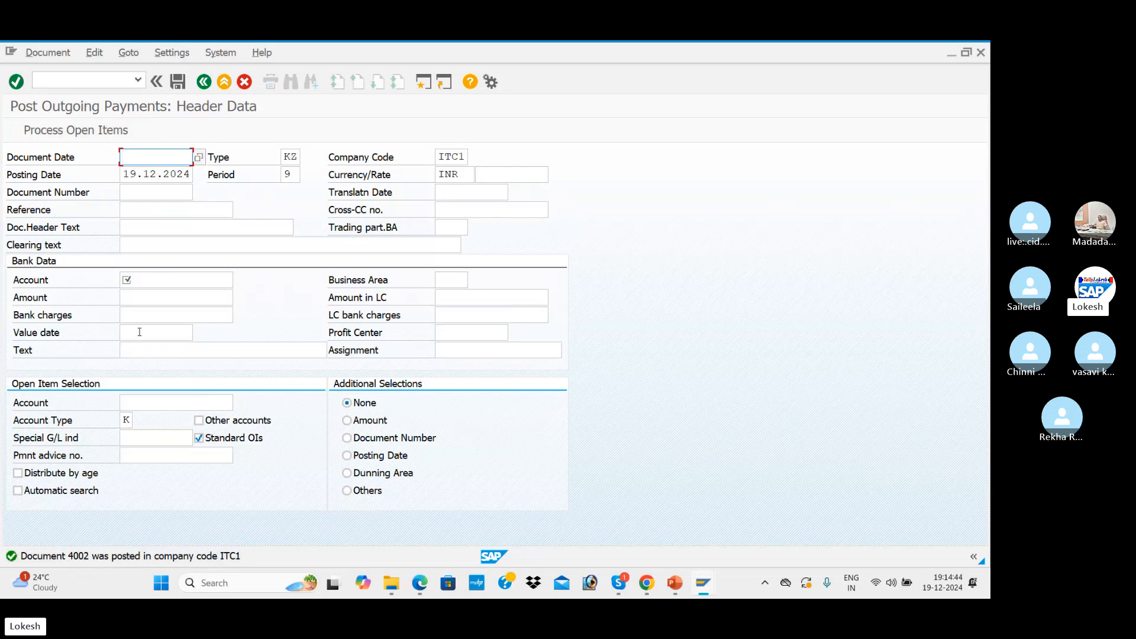
# Switch to the vendor line item display and refresh the open items of TATA IT SOLUTIONS
pyautogui.hotkey('alt', 'Tab')
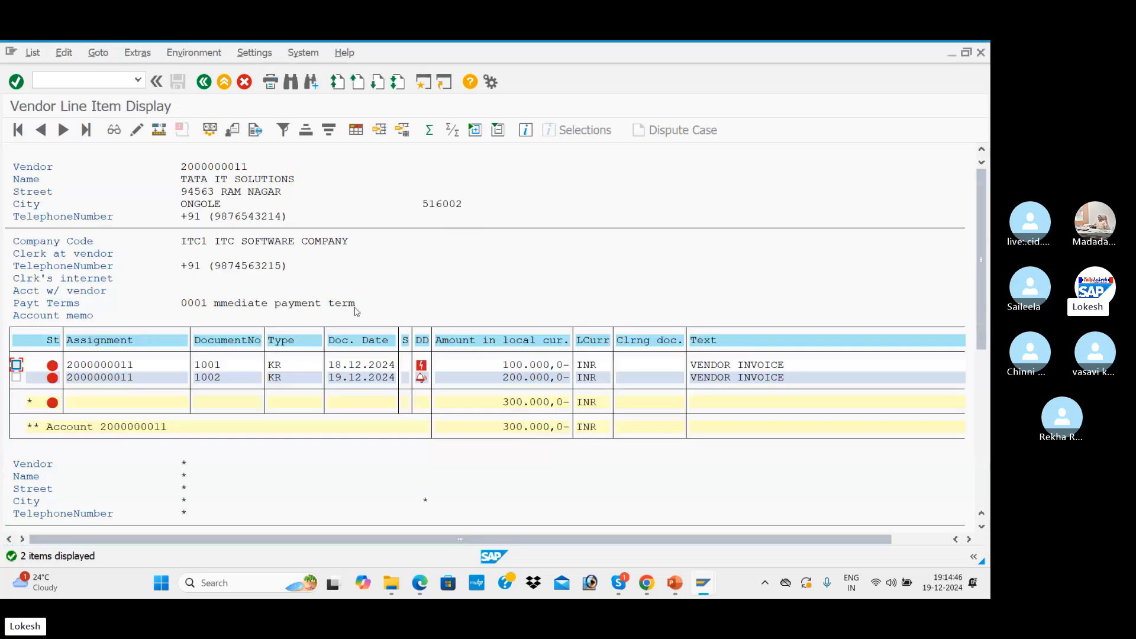
pyautogui.click(33, 53)
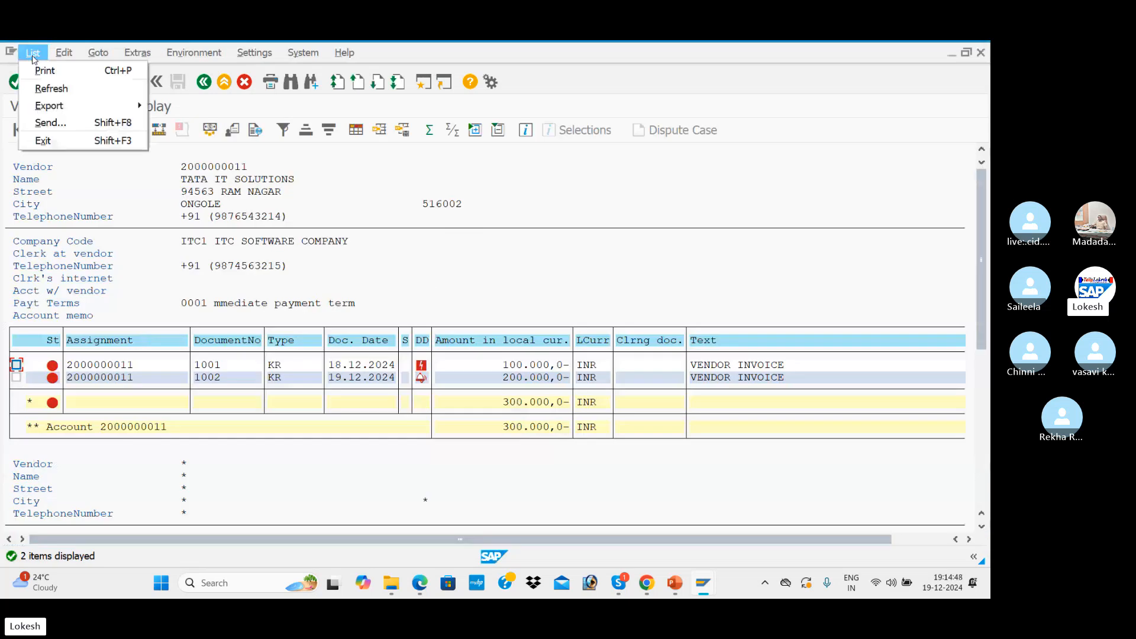
pyautogui.click(51, 89)
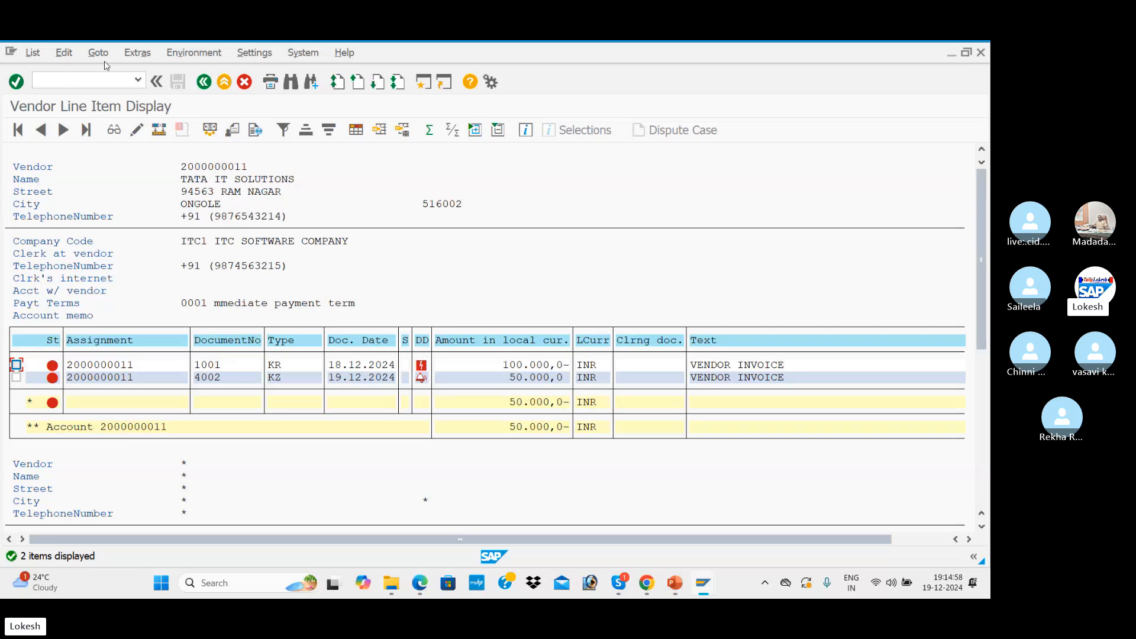
# Display the cleared line items of TATA IT SOLUTIONS with clearing date 19.12.2024
pyautogui.click(204, 82)
pyautogui.click(63, 403)
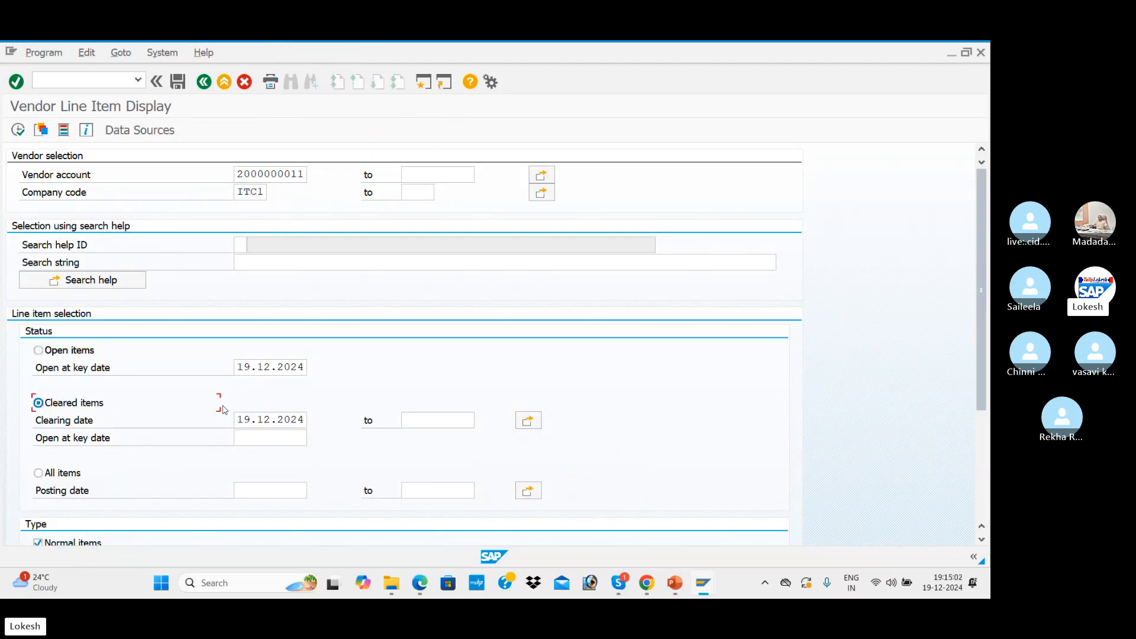
pyautogui.click(18, 130)
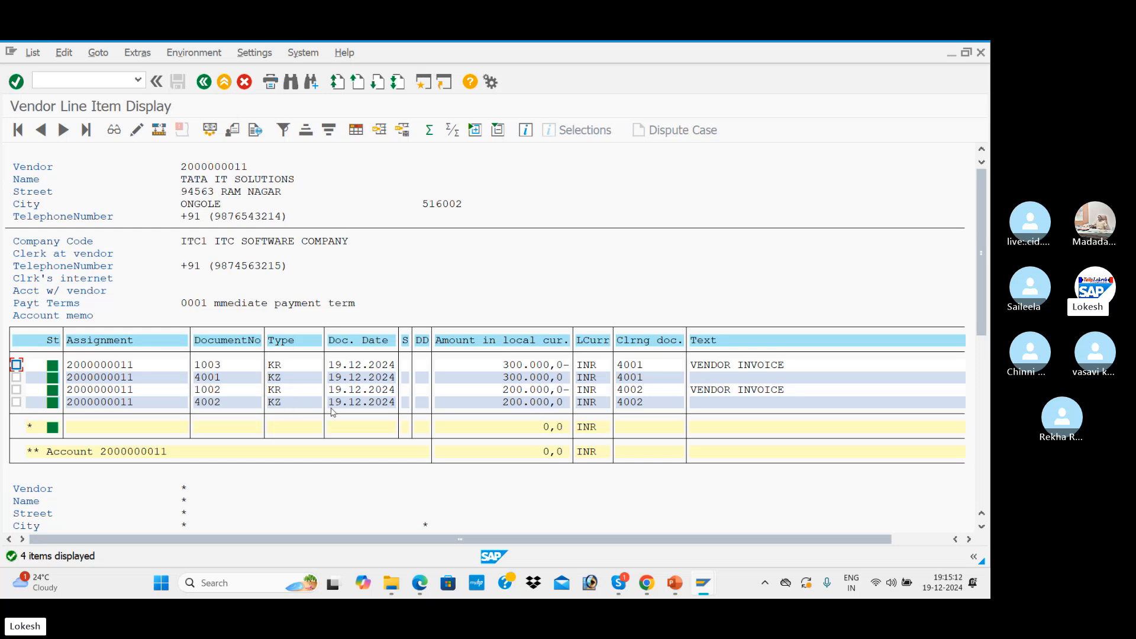
# Display the open line items of TATA IT SOLUTIONS again at key date 19.12.2024
pyautogui.click(200, 86)
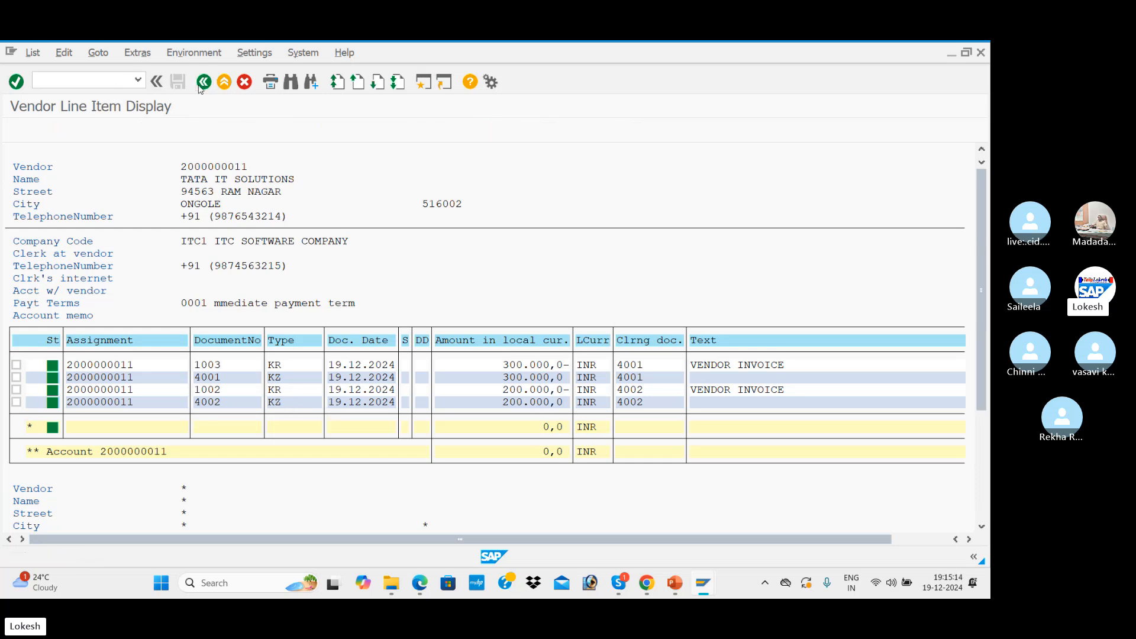
pyautogui.click(39, 351)
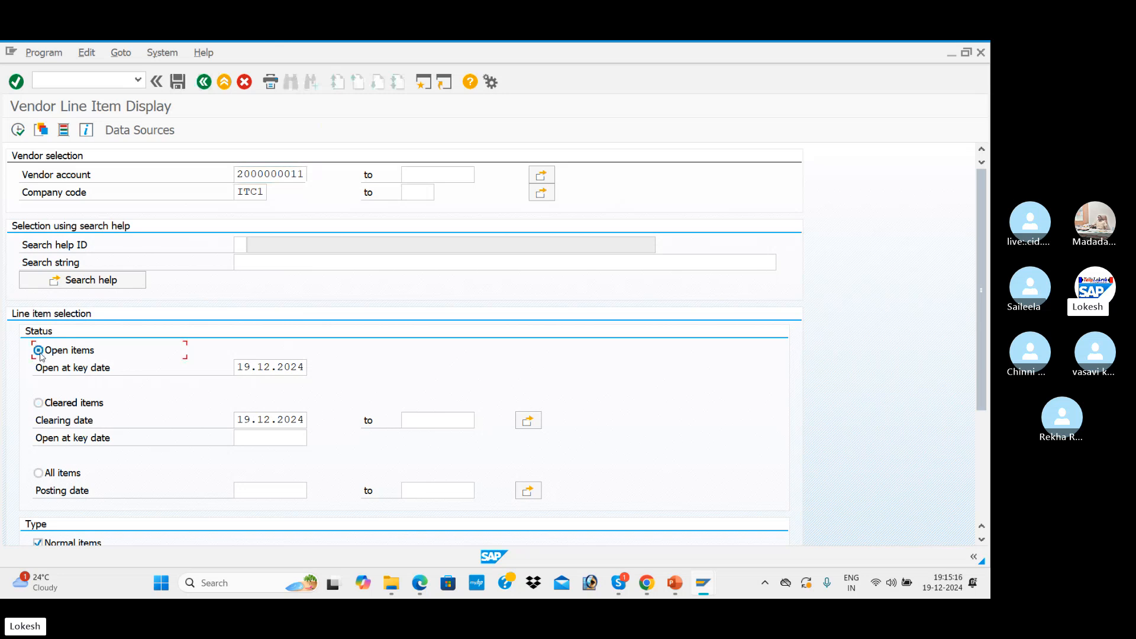
pyautogui.click(19, 131)
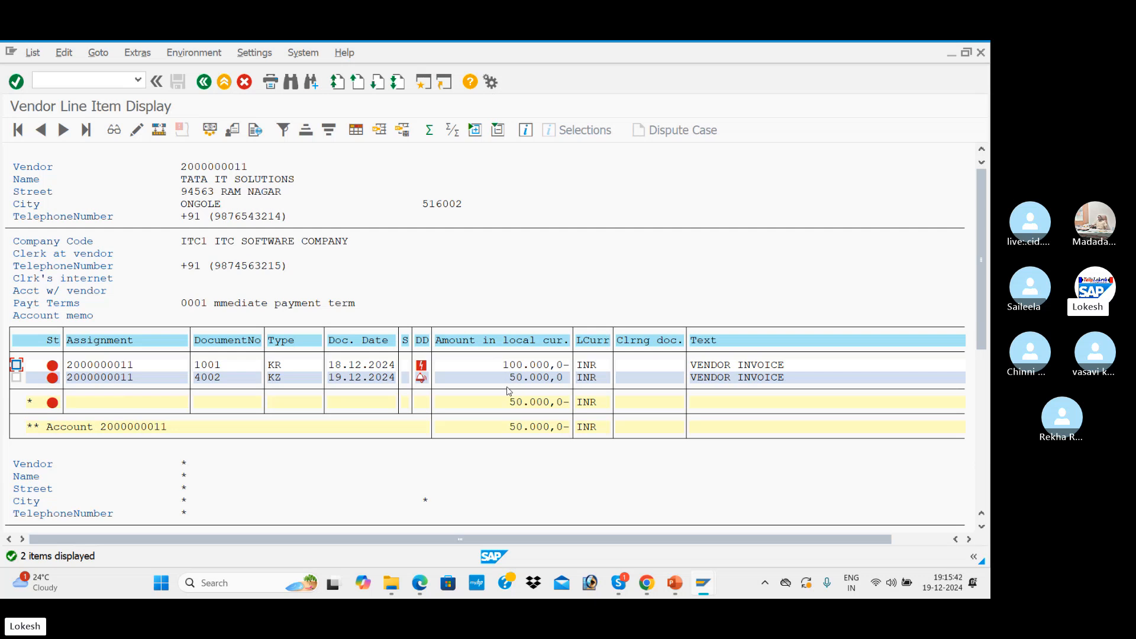
# Switch to the PowerPoint slide on F-53 clearing types and review the Residual Clearing entry
pyautogui.hotkey('alt', 'Tab')
pyautogui.hotkey('alt', 'Tab')
pyautogui.hotkey('alt', 'Tab')
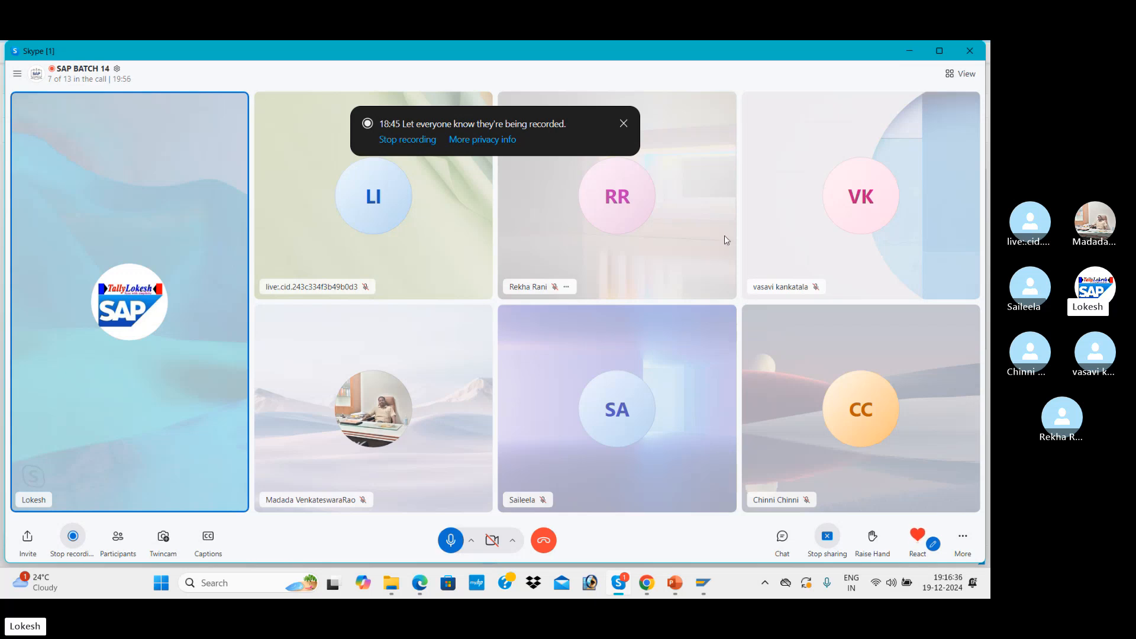
pyautogui.hotkey('alt', 'Tab')
pyautogui.hotkey('alt', 'Tab')
pyautogui.hotkey('alt', 'Tab')
pyautogui.hotkey('alt', 'Tab')
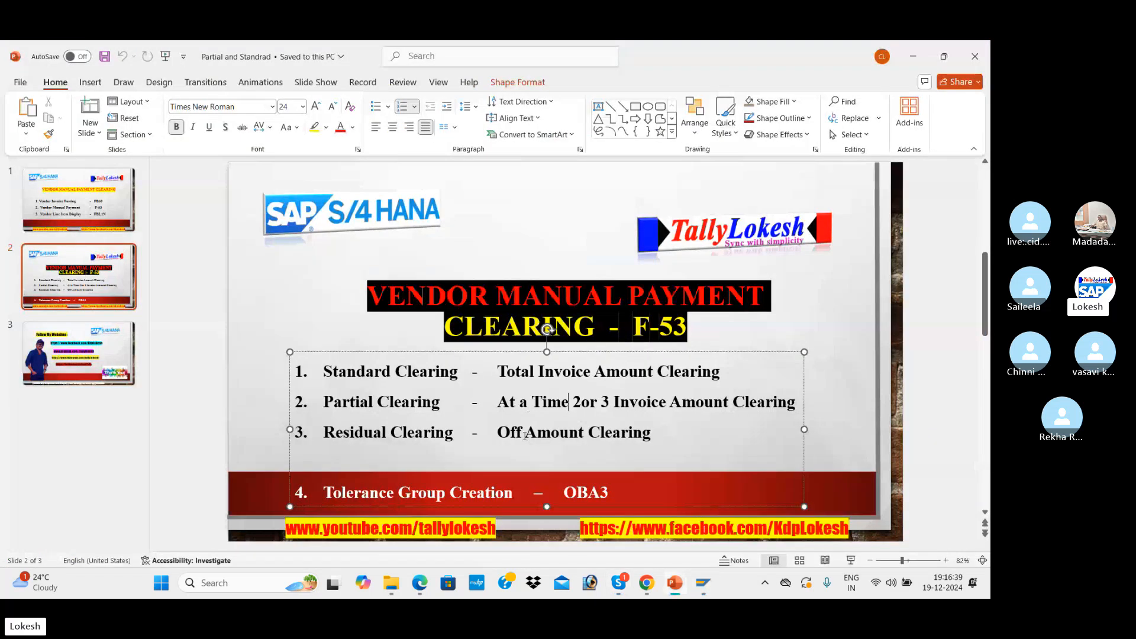
pyautogui.click(525, 434)
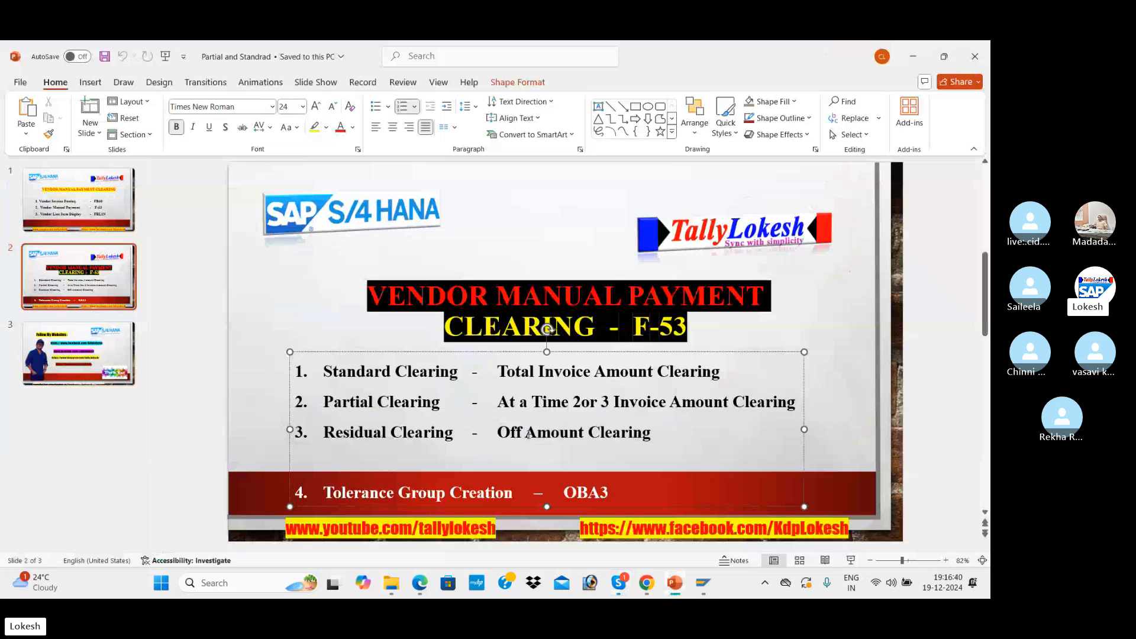
# Switch back to the F-53 outgoing payment header in SAP and set the document date to 19.12.2024
pyautogui.hotkey('alt', 'Tab')
pyautogui.hotkey('alt', 'Tab')
pyautogui.hotkey('alt', 'Tab')
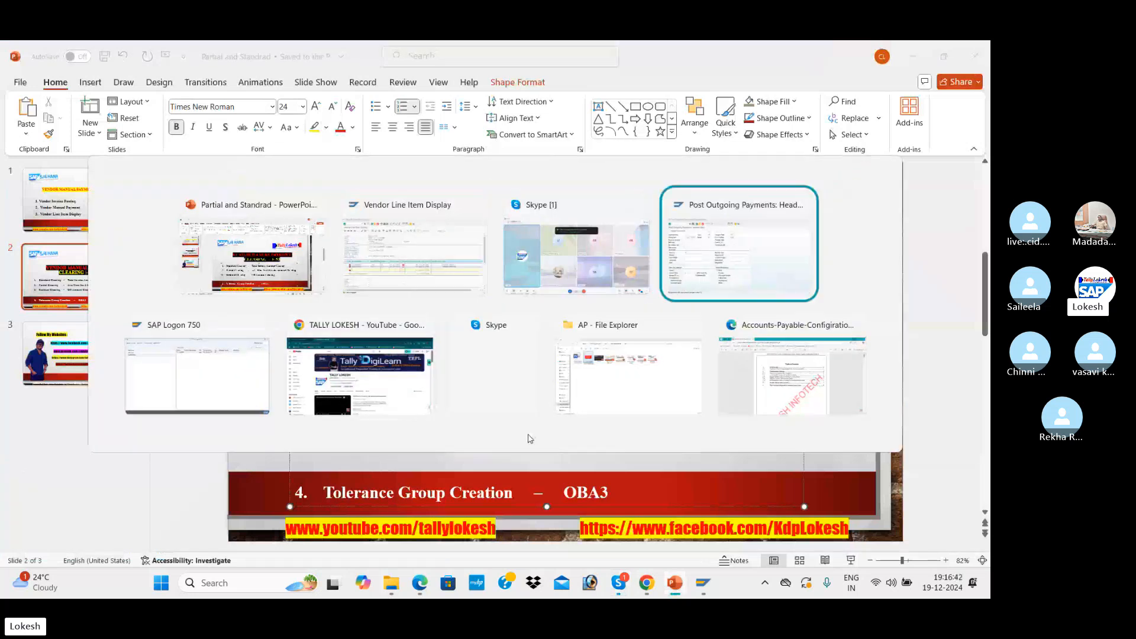
pyautogui.press('Down')
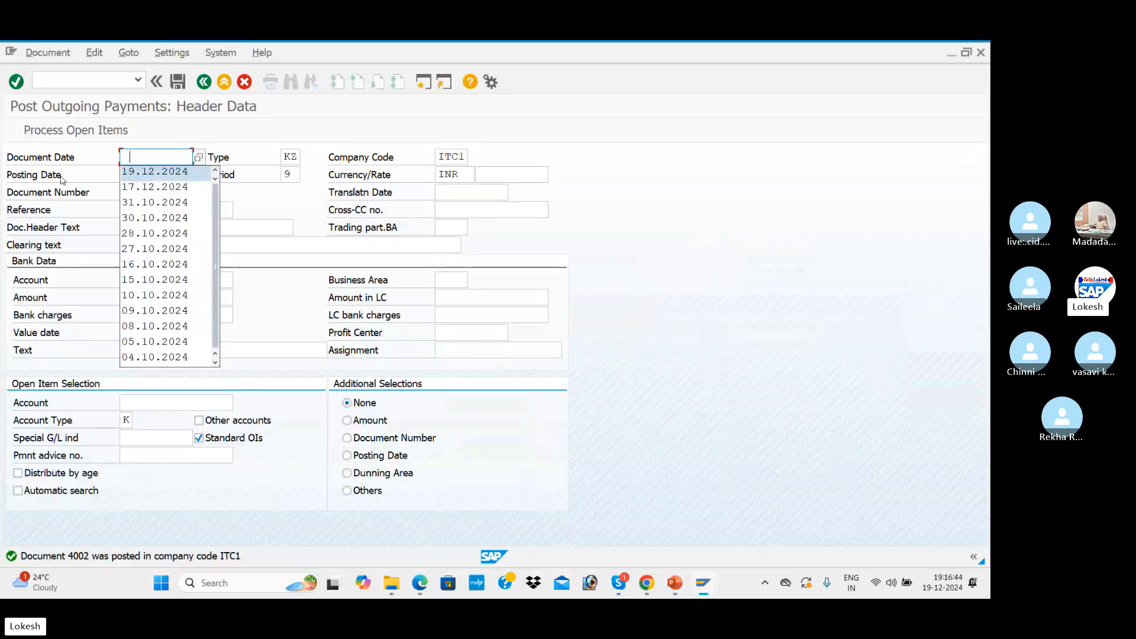
pyautogui.press('Tab')
pyautogui.press('Tab')
pyautogui.press('Tab')
pyautogui.press('Tab')
pyautogui.press('Tab')
pyautogui.press('Tab')
pyautogui.press('Tab')
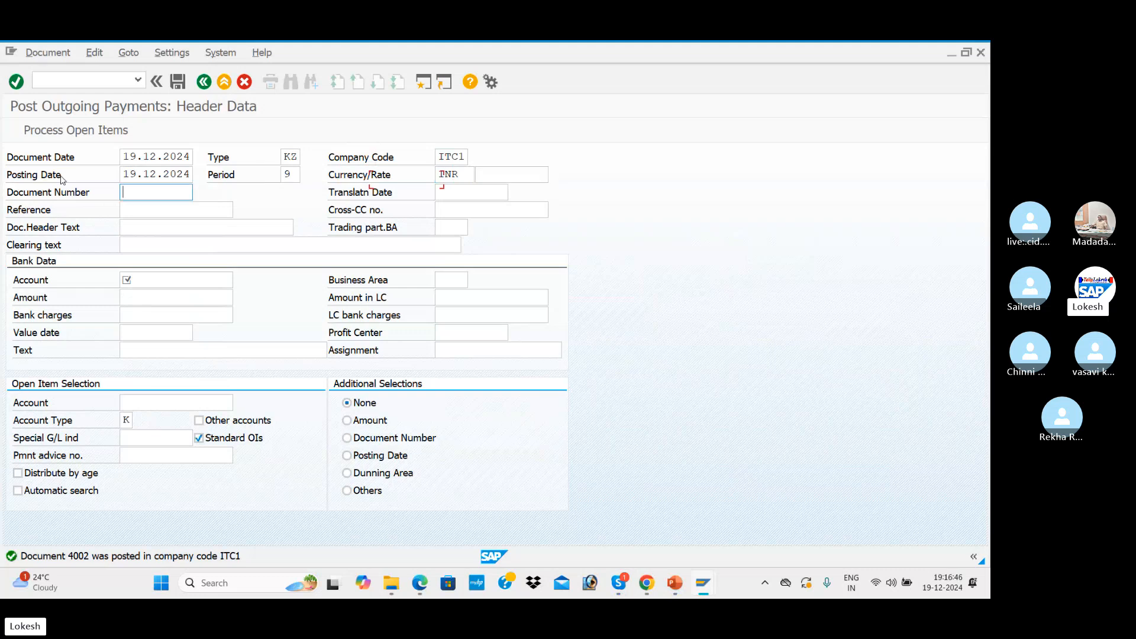
# Set the new payment's reference to VEN-04 and its document header text to VENDOR PAYMENT
pyautogui.press('Down')
pyautogui.press('Tab')
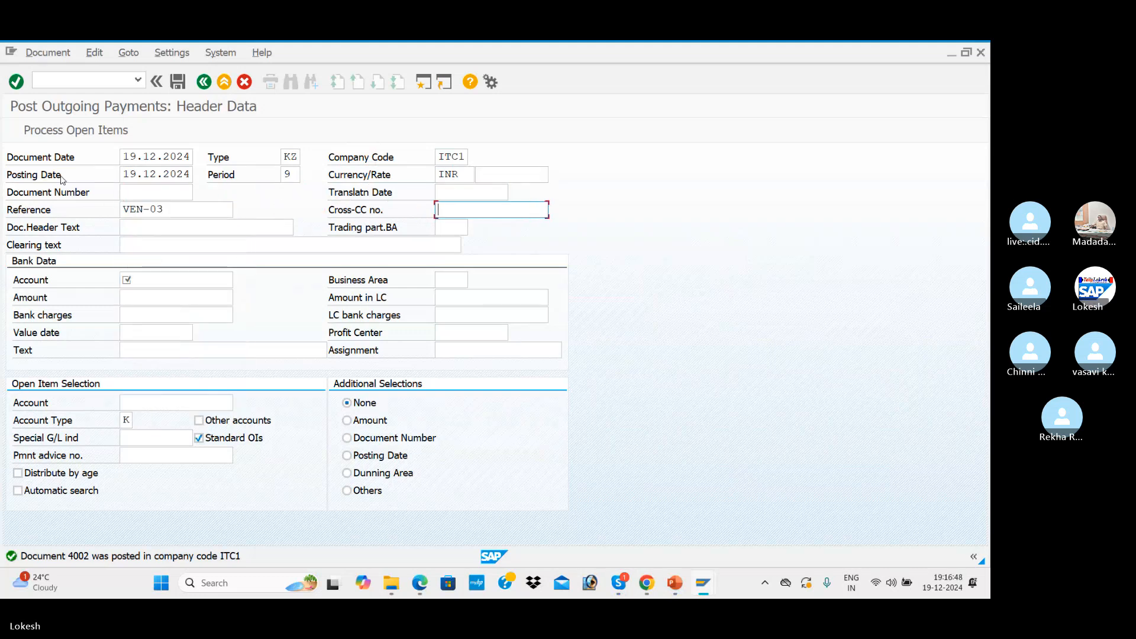
pyautogui.click(176, 209)
pyautogui.press('BackSpace')
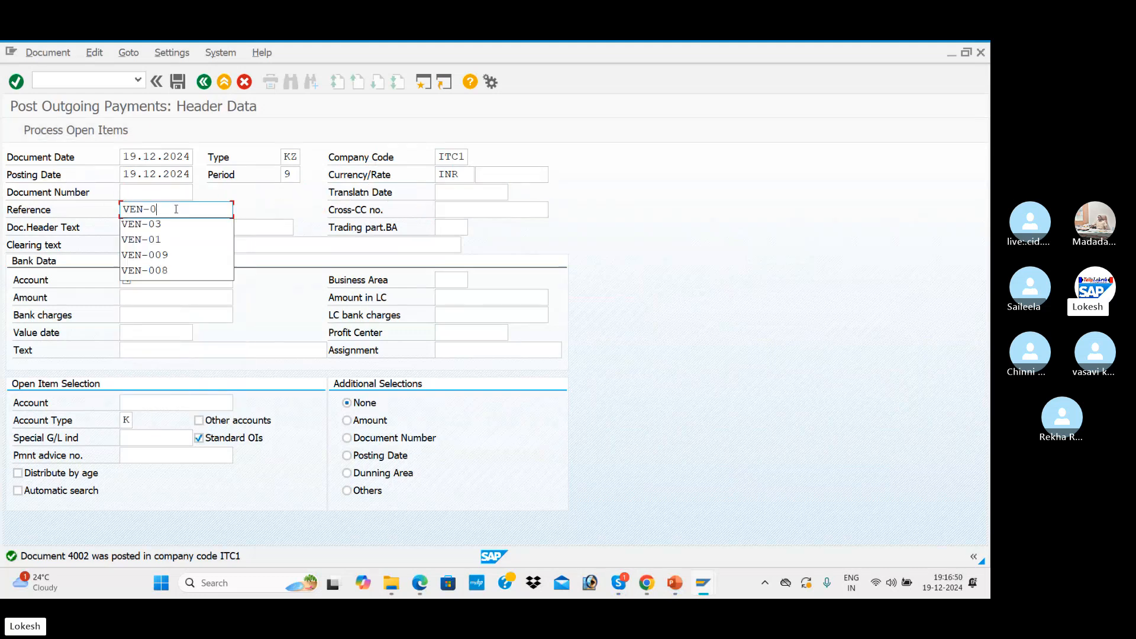
pyautogui.write('4')
pyautogui.press('Tab')
pyautogui.press('Tab')
pyautogui.press('Down')
pyautogui.press('Return')
pyautogui.press('Tab')
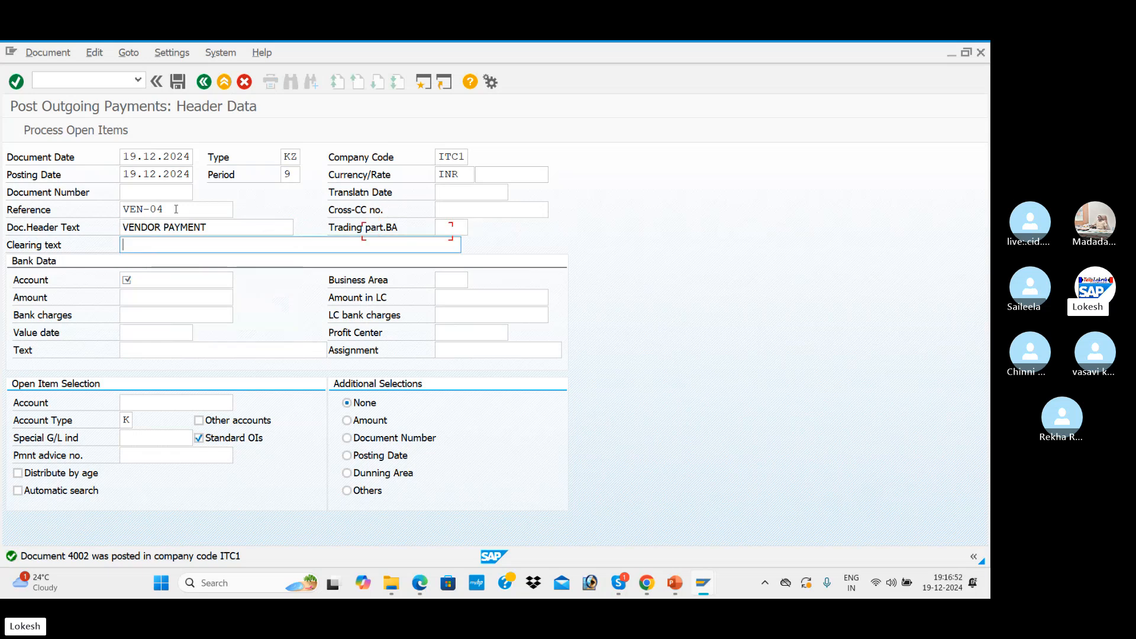
# Enter the Sbi Bank G/L account as the paying account and set the payment amount to 20000
pyautogui.press('Tab')
pyautogui.press('Down')
pyautogui.press('Return')
pyautogui.press('Tab')
pyautogui.press('Tab')
pyautogui.press('Down')
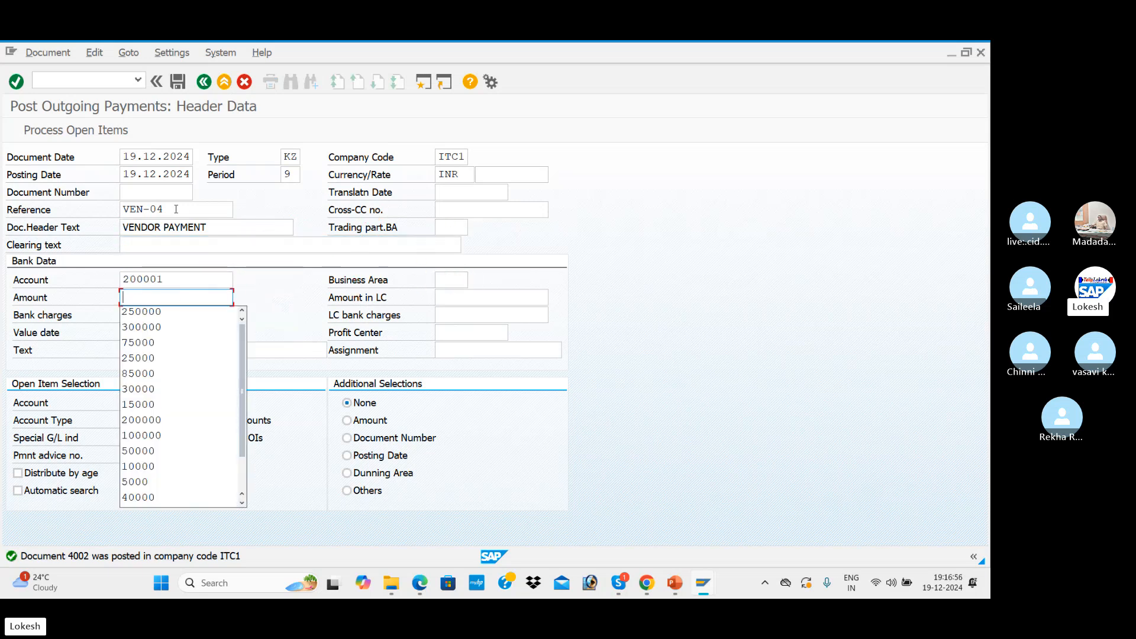
pyautogui.write('20')
pyautogui.press('Down')
pyautogui.press('Down')
pyautogui.press('Return')
pyautogui.press('Tab')
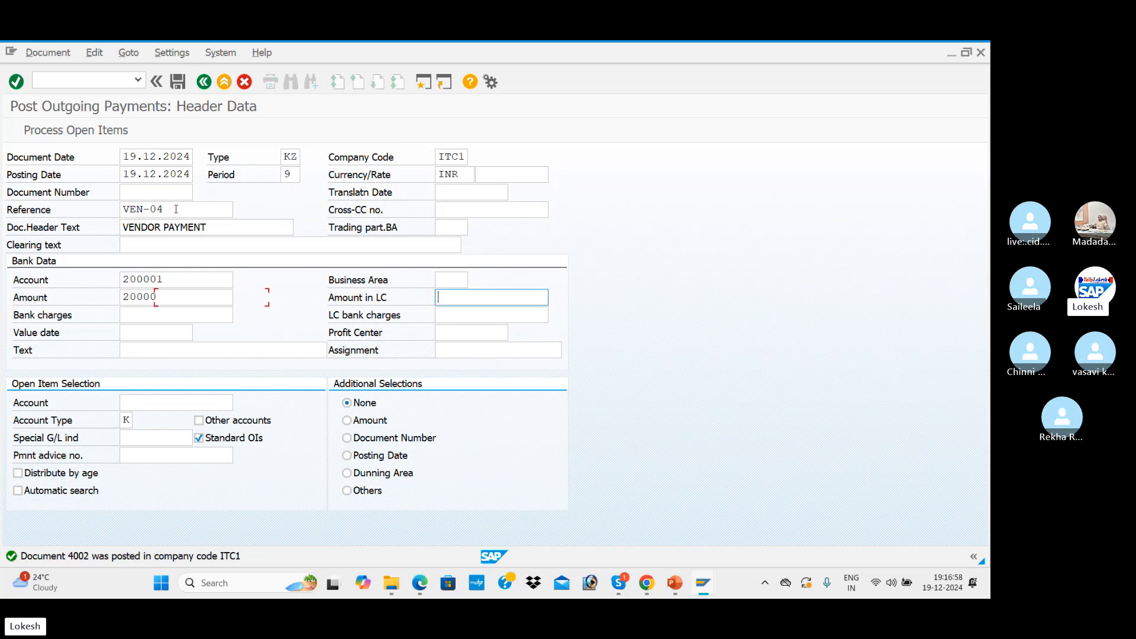
# Set the bank line text to VENDOR INVOICE, enter the TATA IT SOLUTIONS vendor account and process its open items
pyautogui.press('Tab')
pyautogui.press('Tab')
pyautogui.press('Tab')
pyautogui.press('Tab')
pyautogui.press('Tab')
pyautogui.press('Down')
pyautogui.press('Down')
pyautogui.press('Tab')
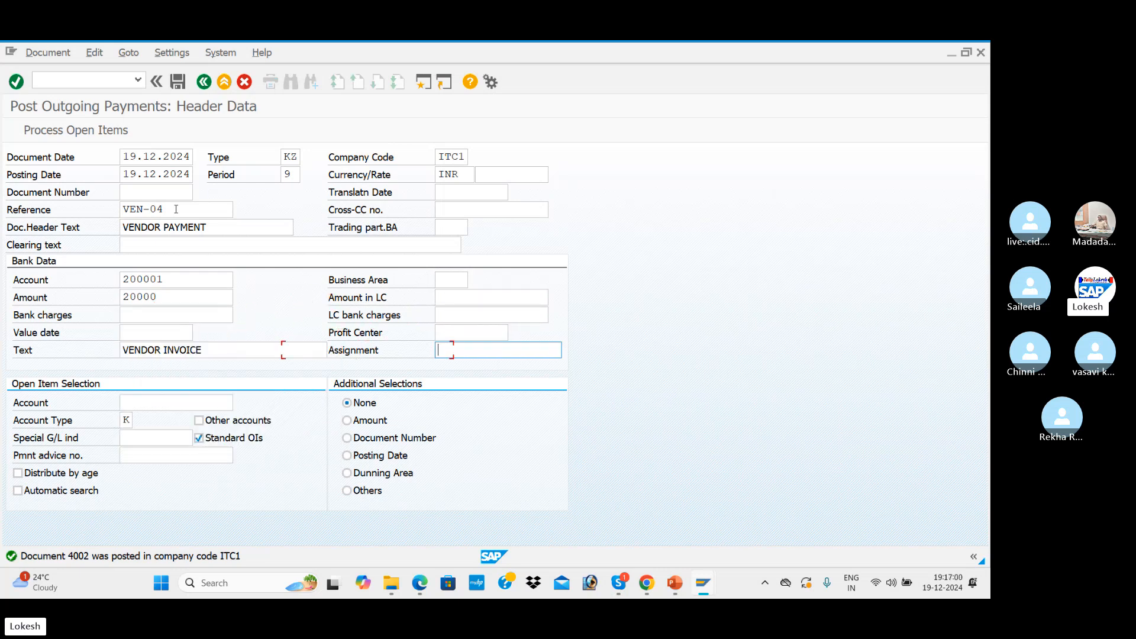
pyautogui.press('Tab')
pyautogui.press('Down')
pyautogui.press('Down')
pyautogui.press('Tab')
pyautogui.press('Return')
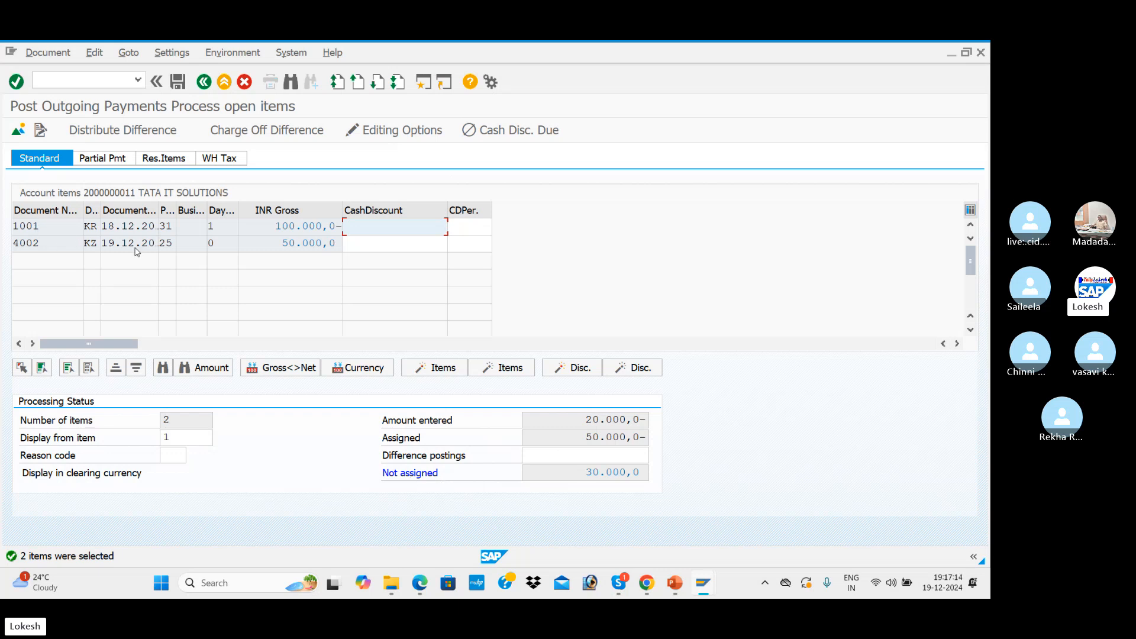
# Create a residual item of 30.000 on the 18.12.2024 vendor invoice of 100.000
pyautogui.click(107, 161)
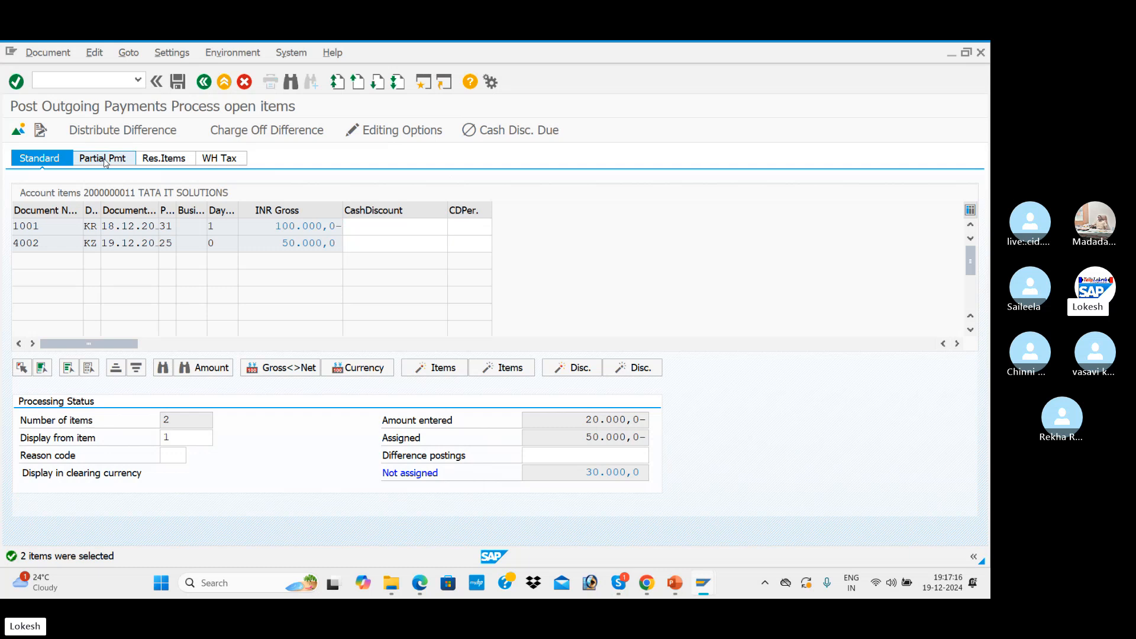
pyautogui.click(165, 161)
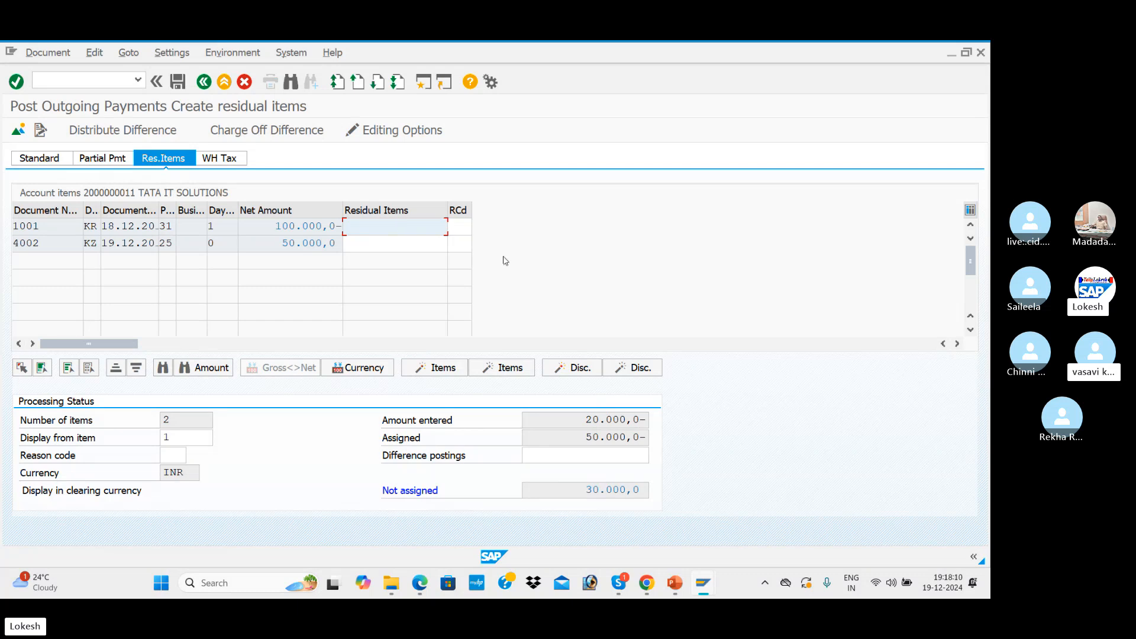
pyautogui.doubleClick(386, 226)
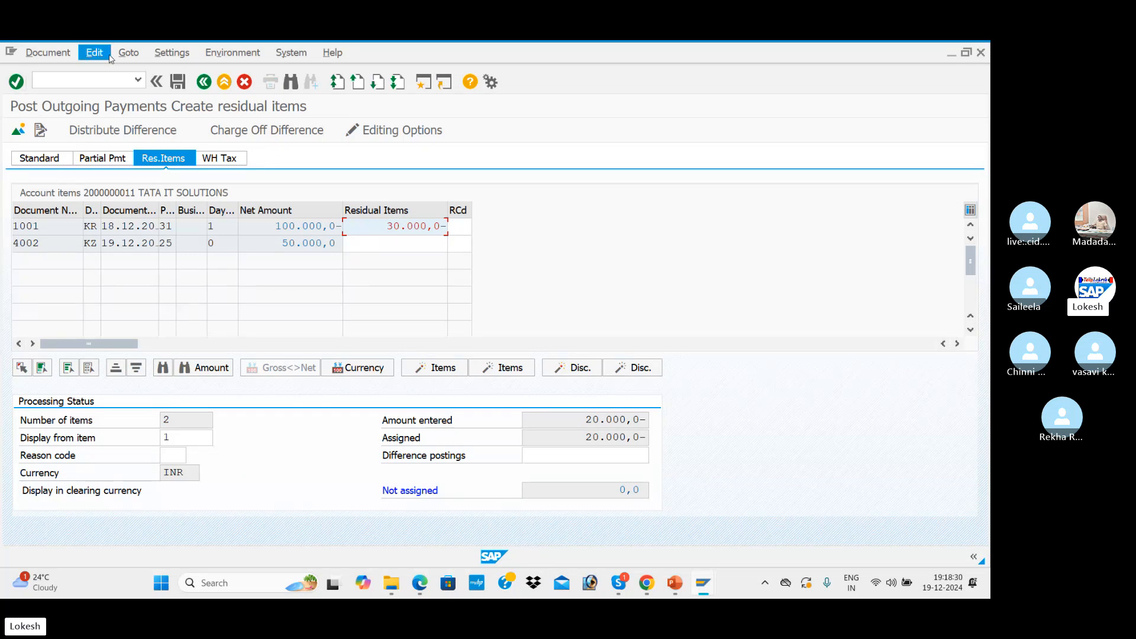
# Add the text VENDOR INVOICE to the residual payment-difference item and post the payment
pyautogui.click(180, 83)
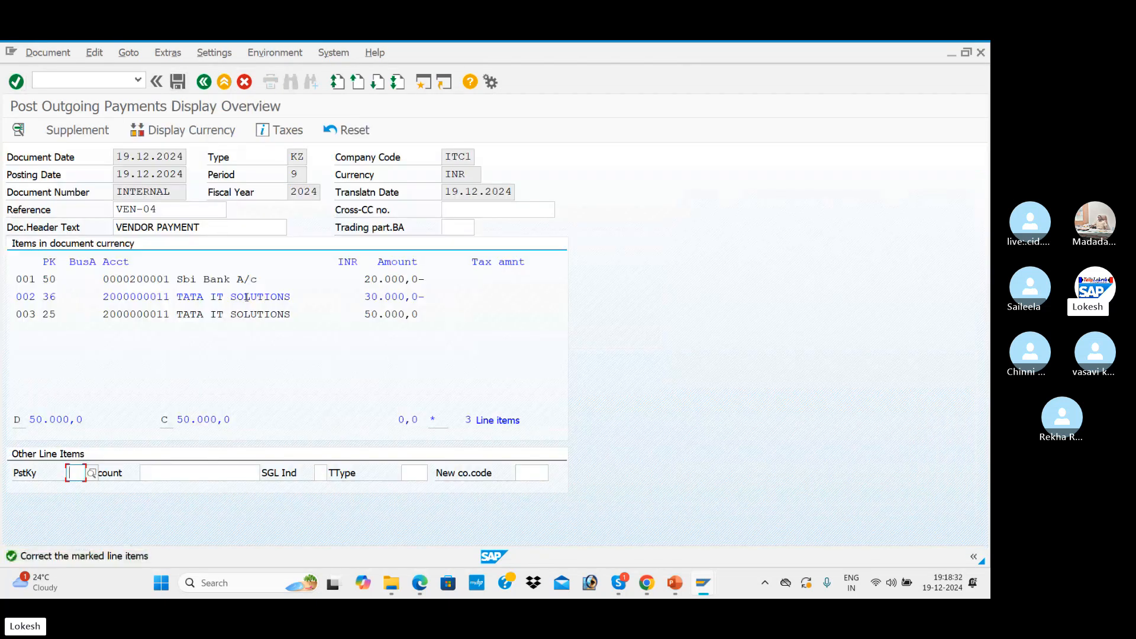
pyautogui.doubleClick(217, 315)
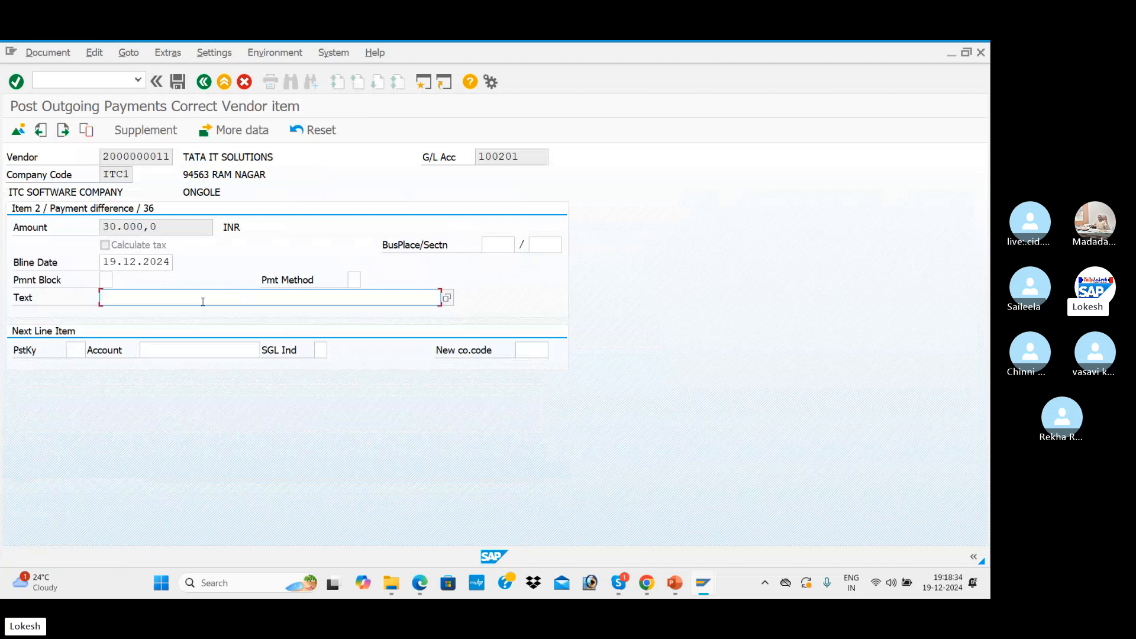
pyautogui.doubleClick(202, 301)
pyautogui.click(172, 313)
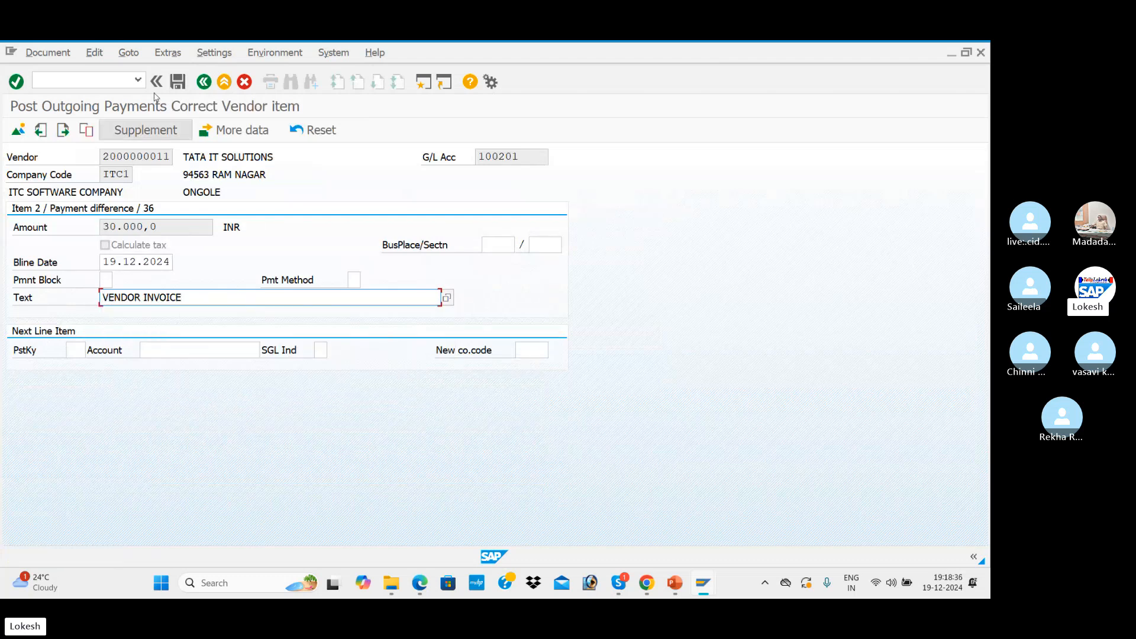
pyautogui.click(176, 84)
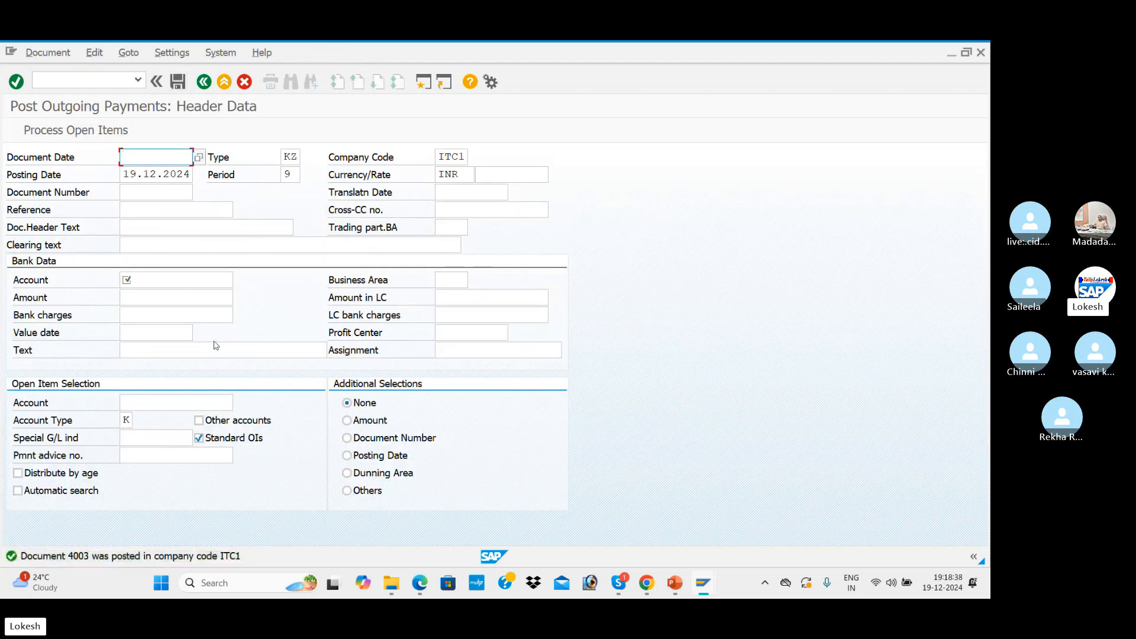
# Return to the vendor line item display and refresh the open items of TATA IT SOLUTIONS
pyautogui.hotkey('alt', 'Tab')
pyautogui.hotkey('alt', 'Tab')
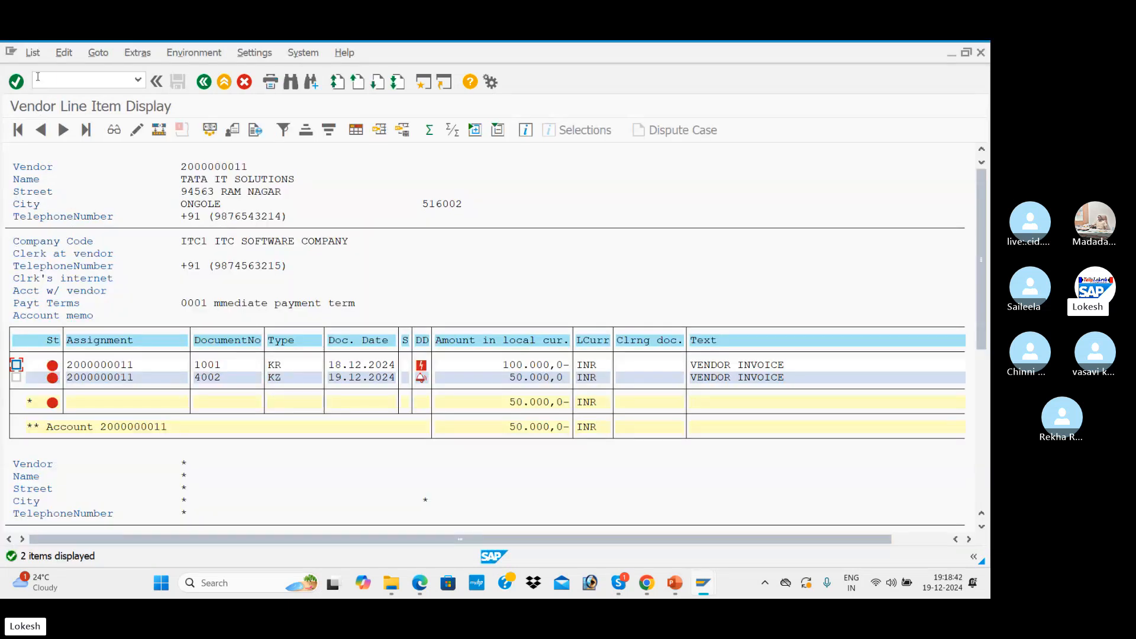
pyautogui.click(33, 53)
pyautogui.click(54, 90)
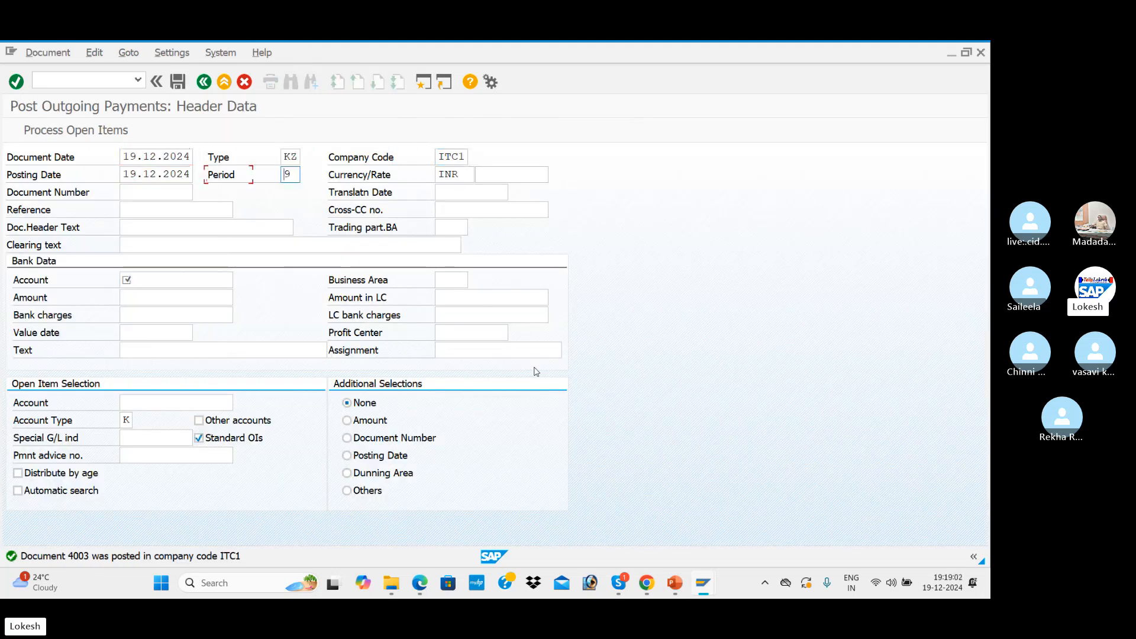
# Set the next outgoing payment's reference to VEN-05 and its document header text to VENDOR PAYMENT
pyautogui.press('Tab')
pyautogui.press('Tab')
pyautogui.press('Tab')
pyautogui.press('Tab')
pyautogui.write('VEN-04')
pyautogui.press('Tab')
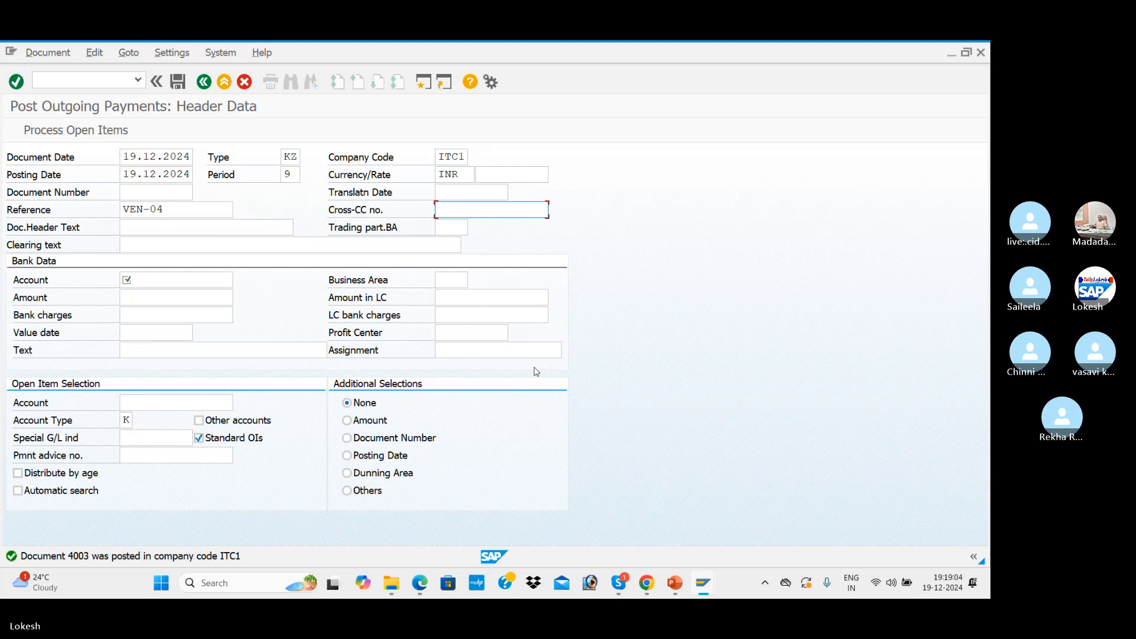
pyautogui.click(174, 213)
pyautogui.press('BackSpace')
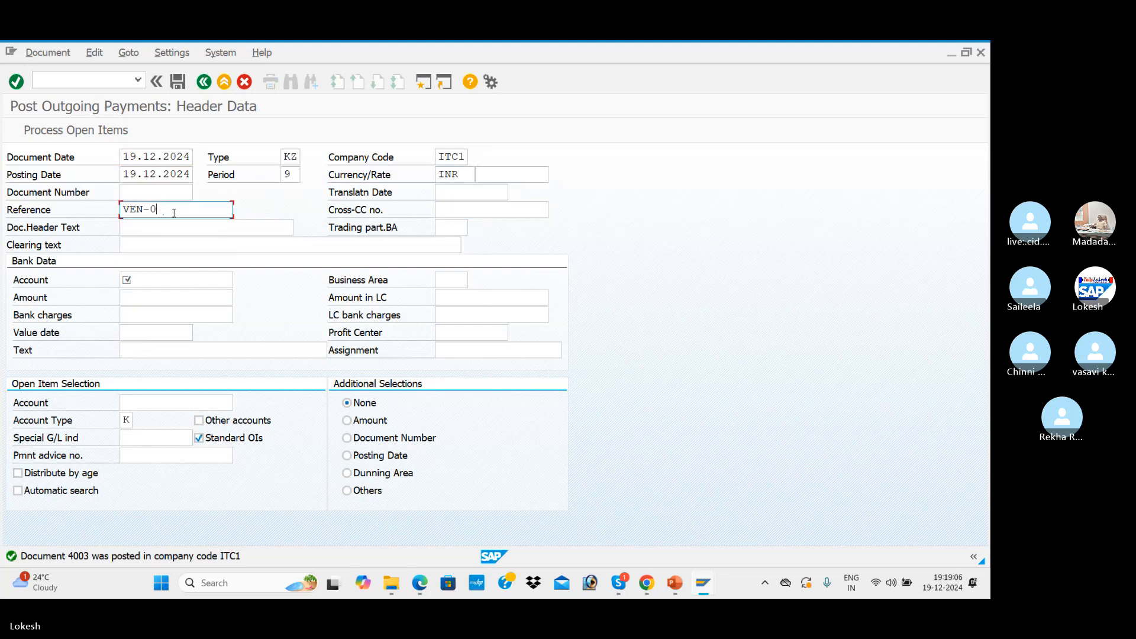
pyautogui.write('5')
pyautogui.press('Tab')
pyautogui.write('VENDOR PAYMENT')
# Enter the Sbi Bank G/L account for this payment and set the amount to 30000
pyautogui.press('Tab')
pyautogui.press('Tab')
pyautogui.write('200001')
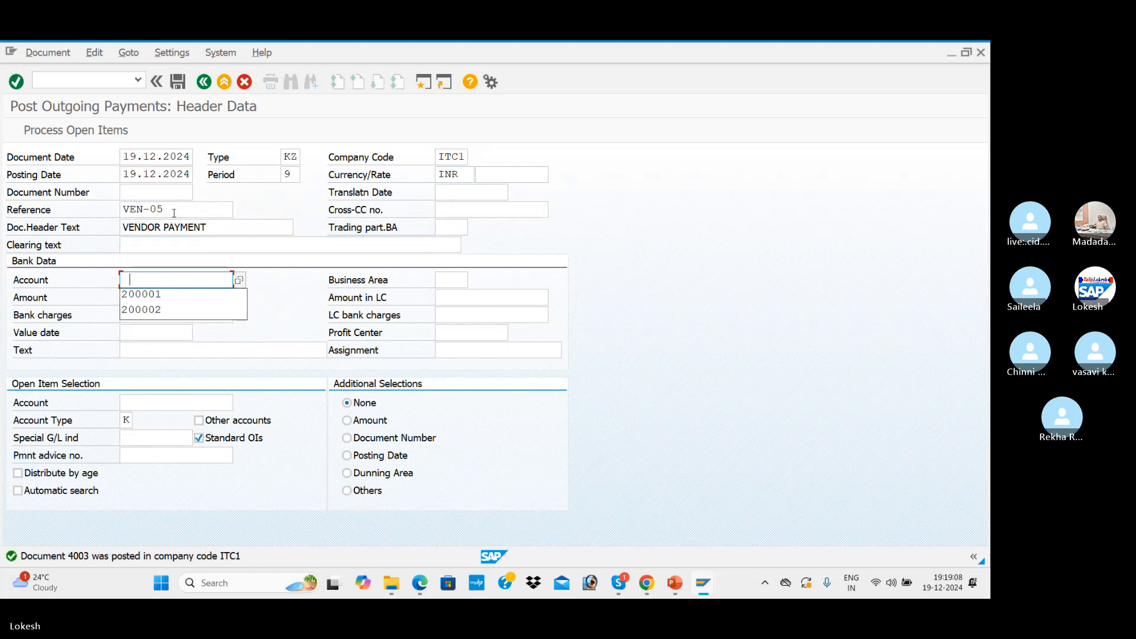
pyautogui.press('Tab')
pyautogui.press('Tab')
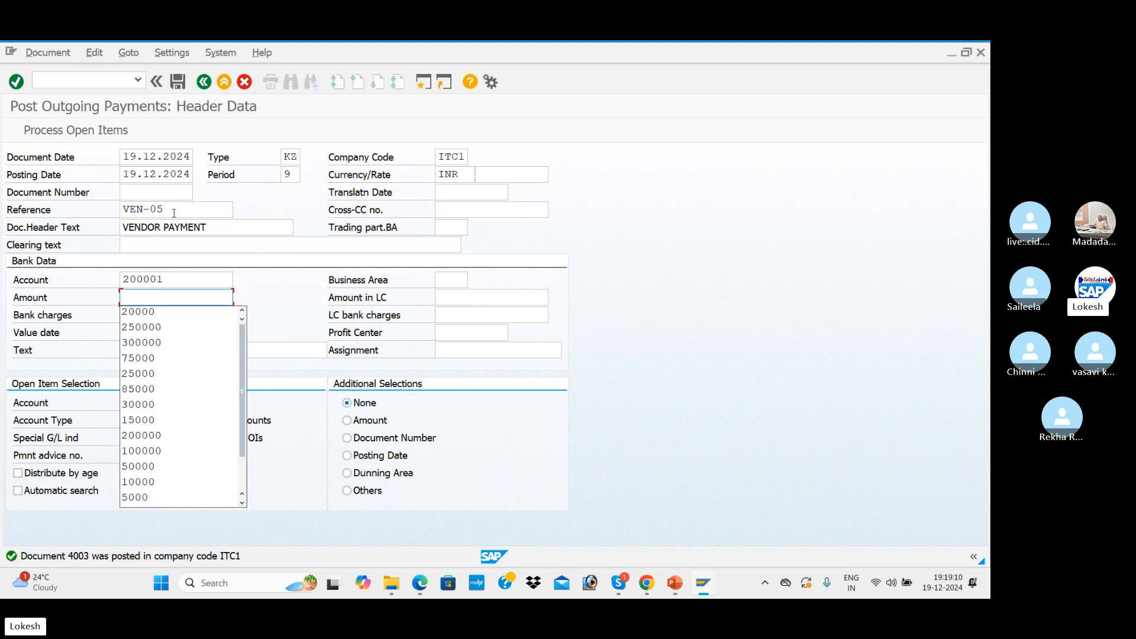
pyautogui.write('300')
pyautogui.press('Down')
pyautogui.press('Down')
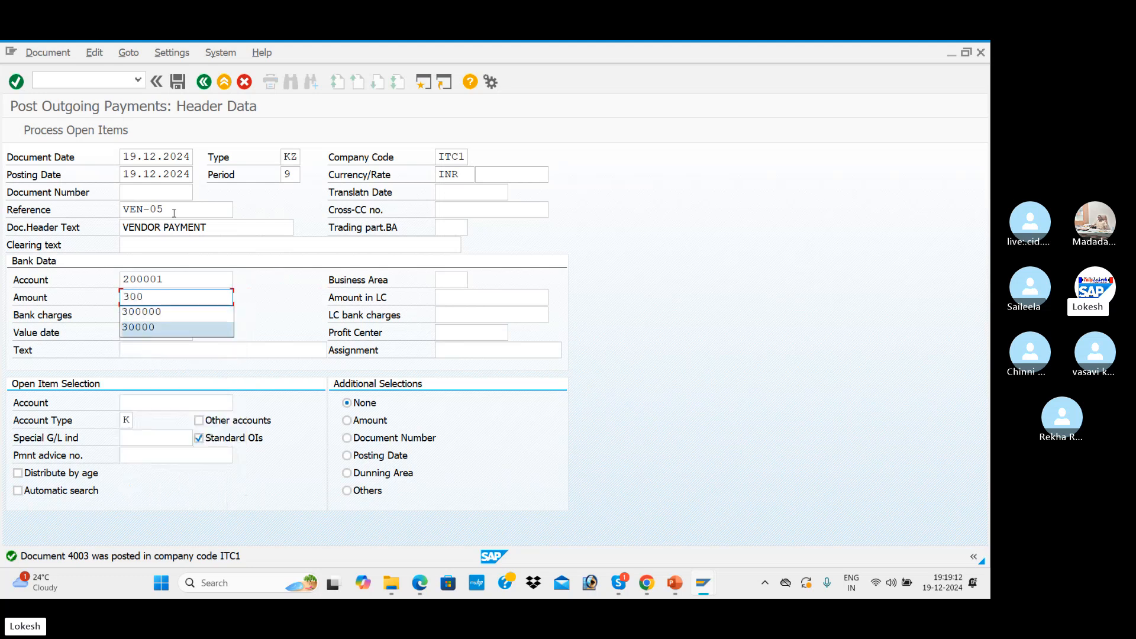
pyautogui.press('Return')
# Set the bank line text to VENDOR INVOICE, process the open items of TATA IT SOLUTIONS and post the standard clearing payment
pyautogui.press('Tab')
pyautogui.press('Tab')
pyautogui.press('Tab')
pyautogui.press('Tab')
pyautogui.press('Tab')
pyautogui.press('Tab')
pyautogui.press('space')
pyautogui.press('Down')
pyautogui.press('Tab')
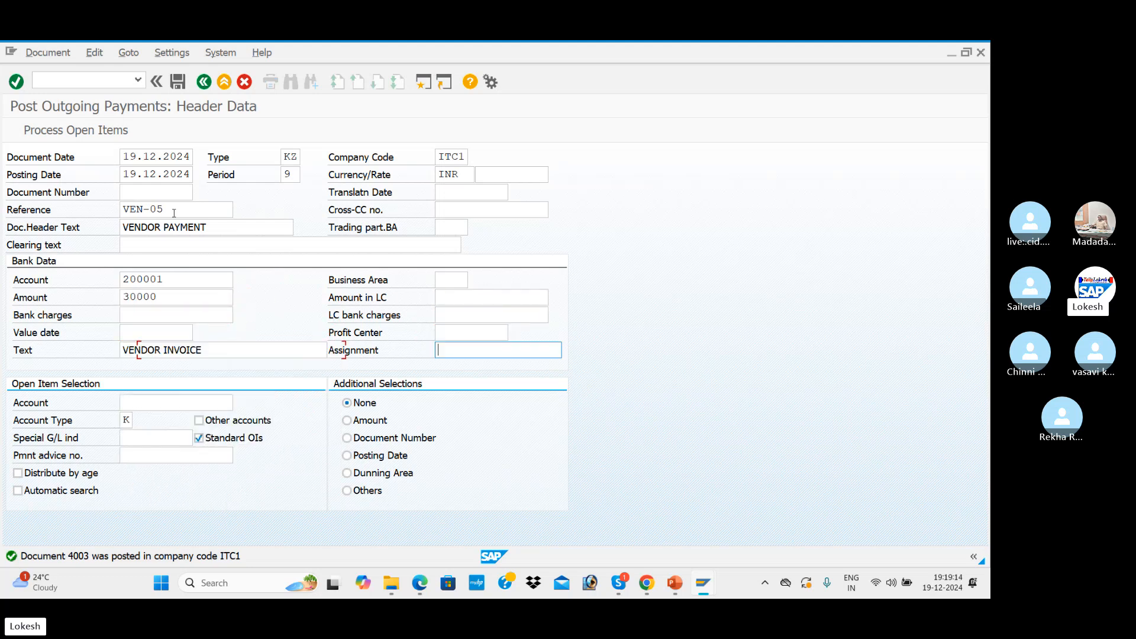
pyautogui.press('Tab')
pyautogui.press('space')
pyautogui.press('Down')
pyautogui.press('Tab')
pyautogui.press('Return')
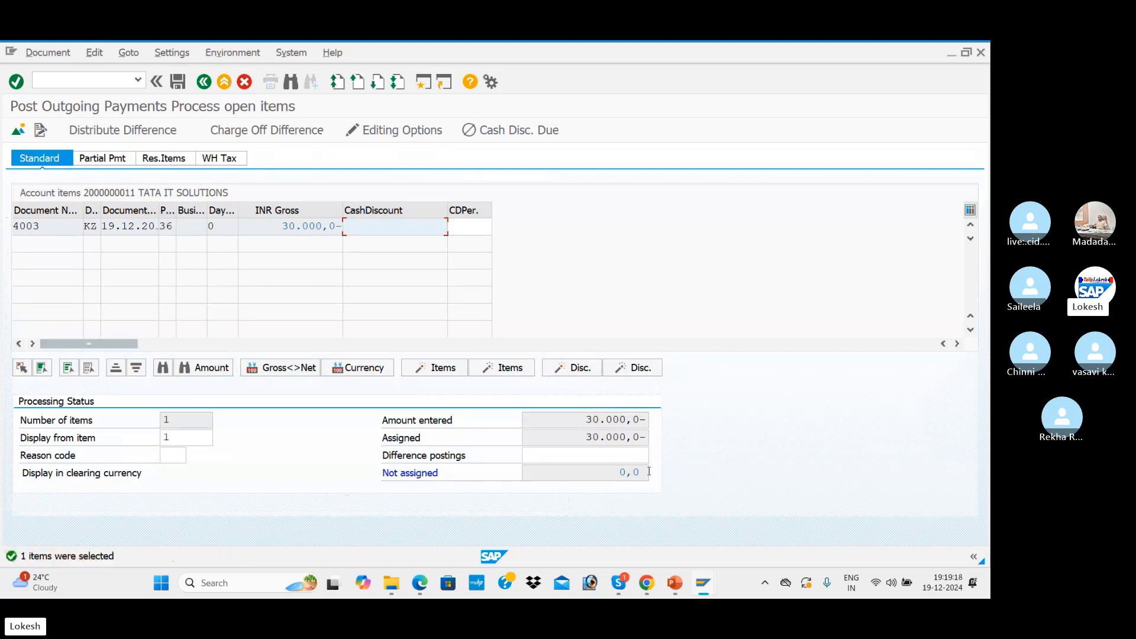
pyautogui.click(186, 81)
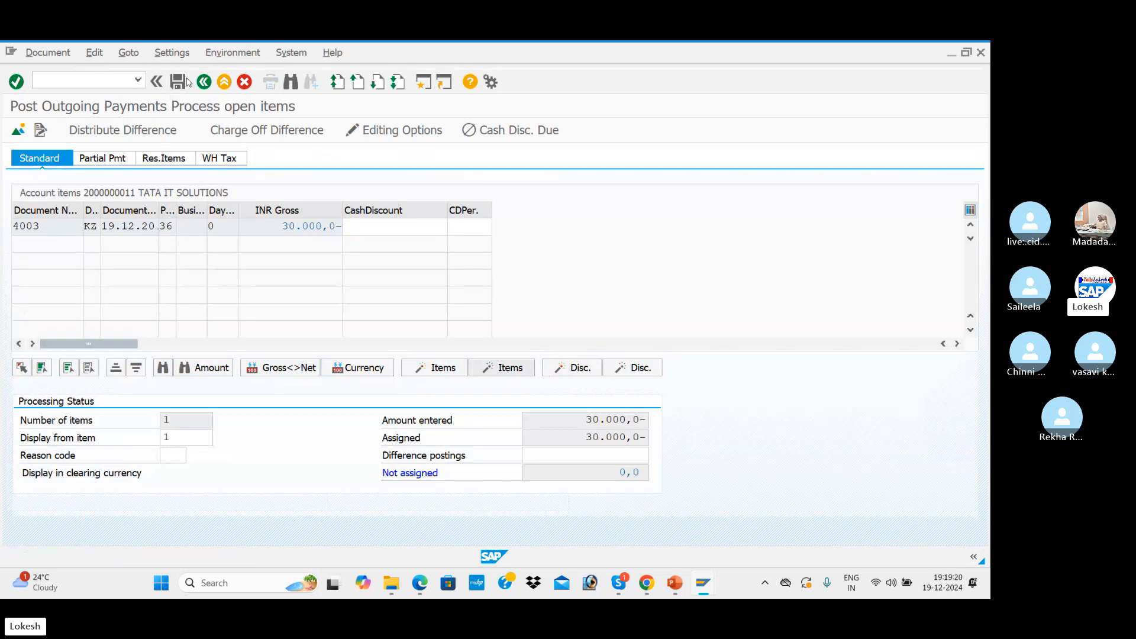
# Refresh the vendor's open line items and display the items cleared on 19.12.2024 instead
pyautogui.hotkey('alt', 'Tab')
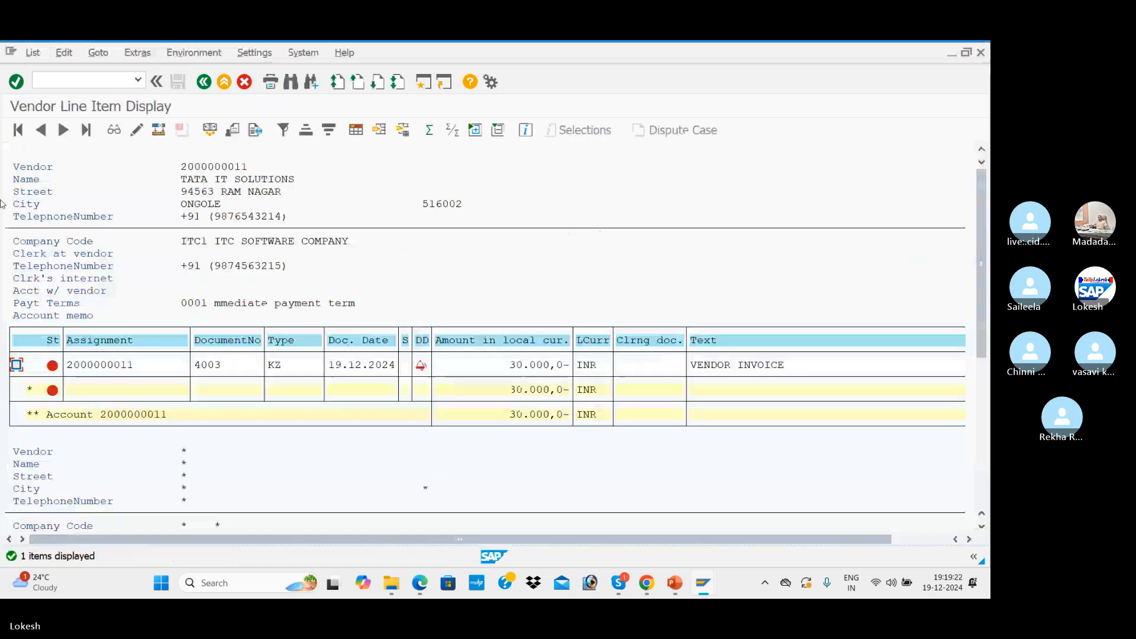
pyautogui.click(33, 53)
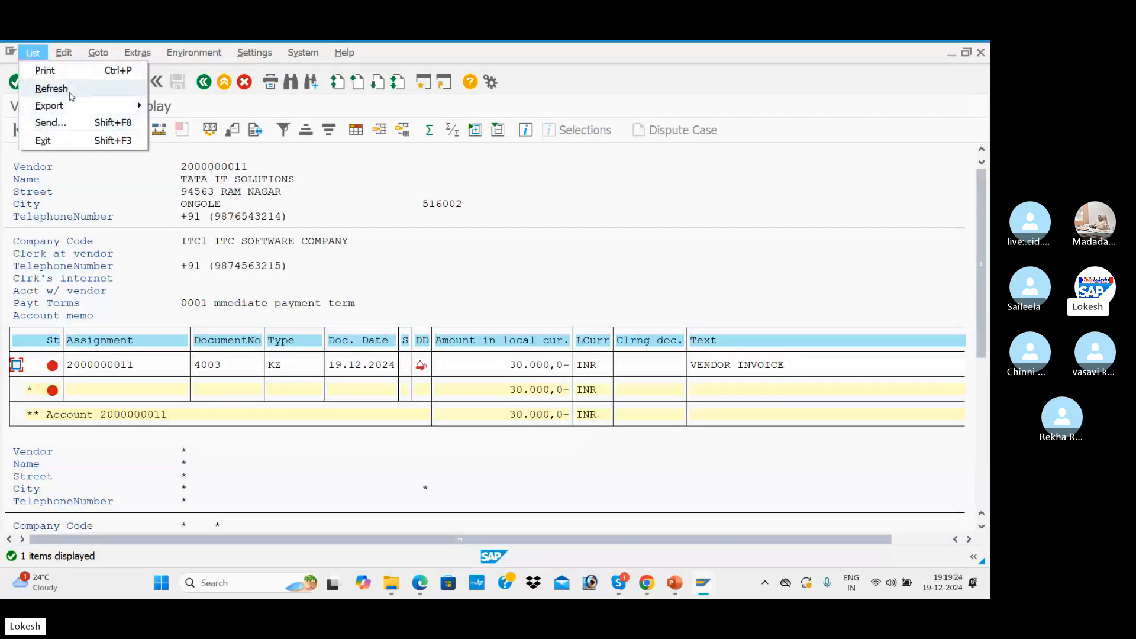
pyautogui.click(70, 93)
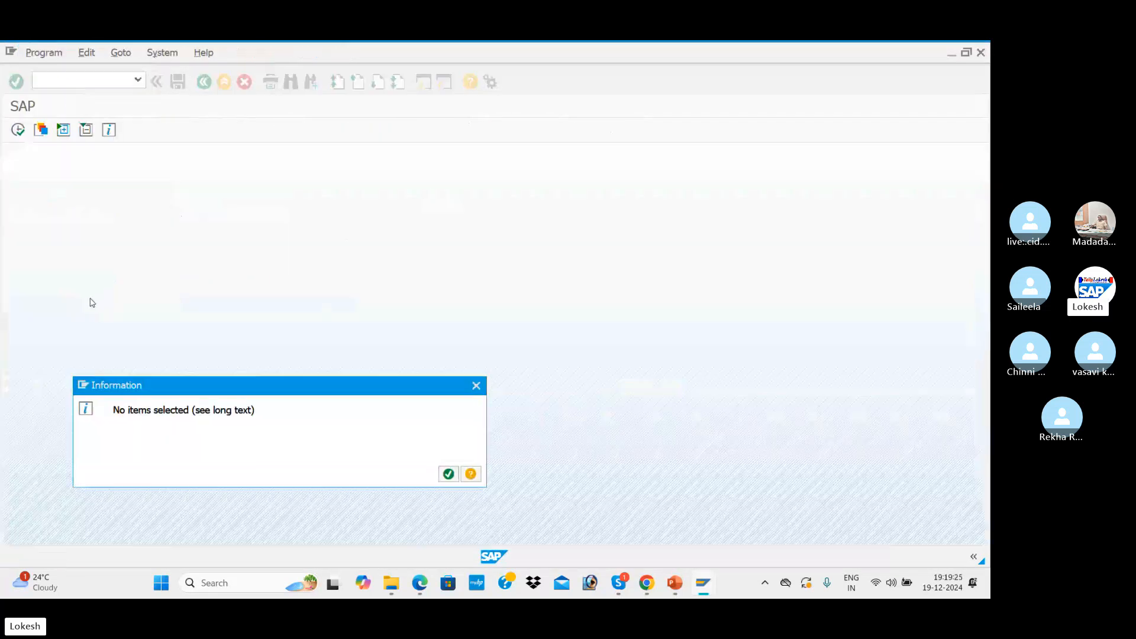
pyautogui.click(448, 474)
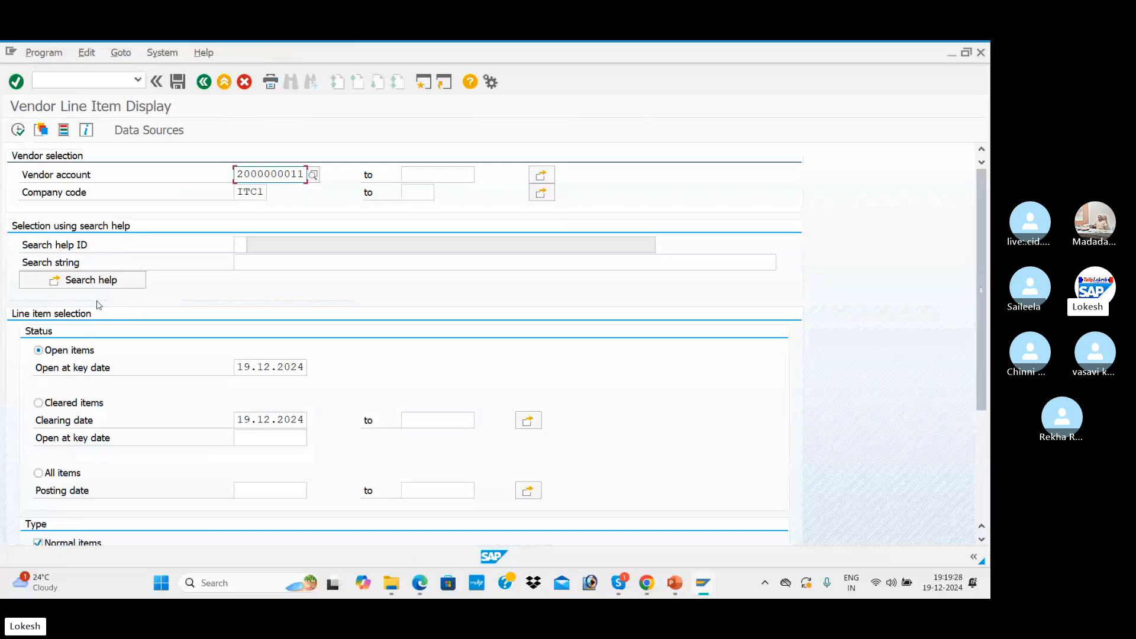
pyautogui.click(38, 403)
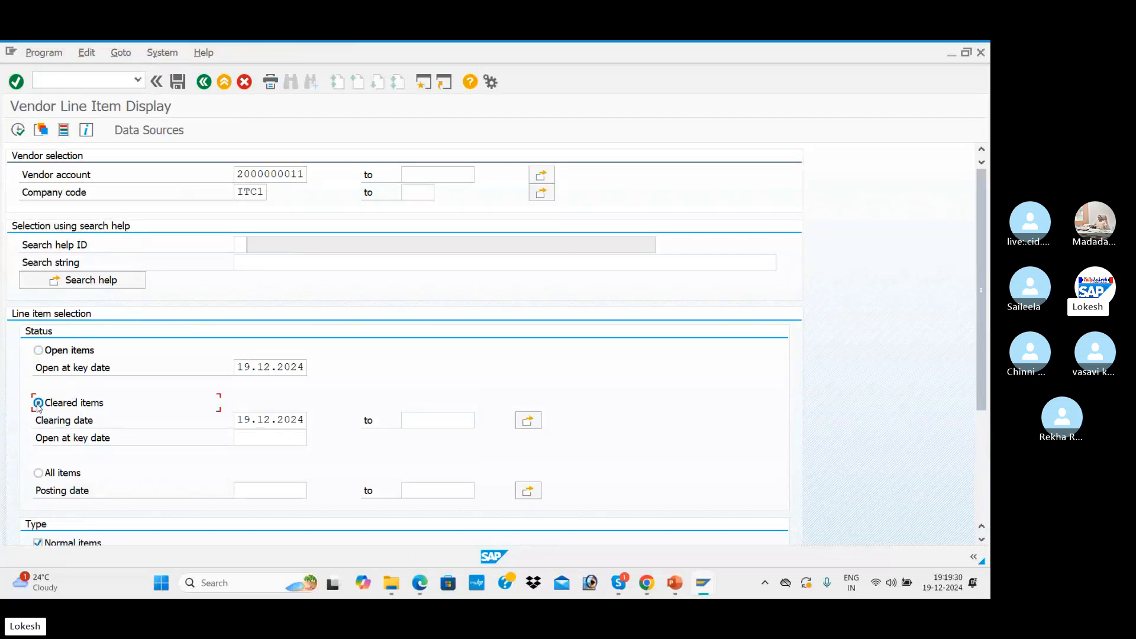
pyautogui.click(22, 132)
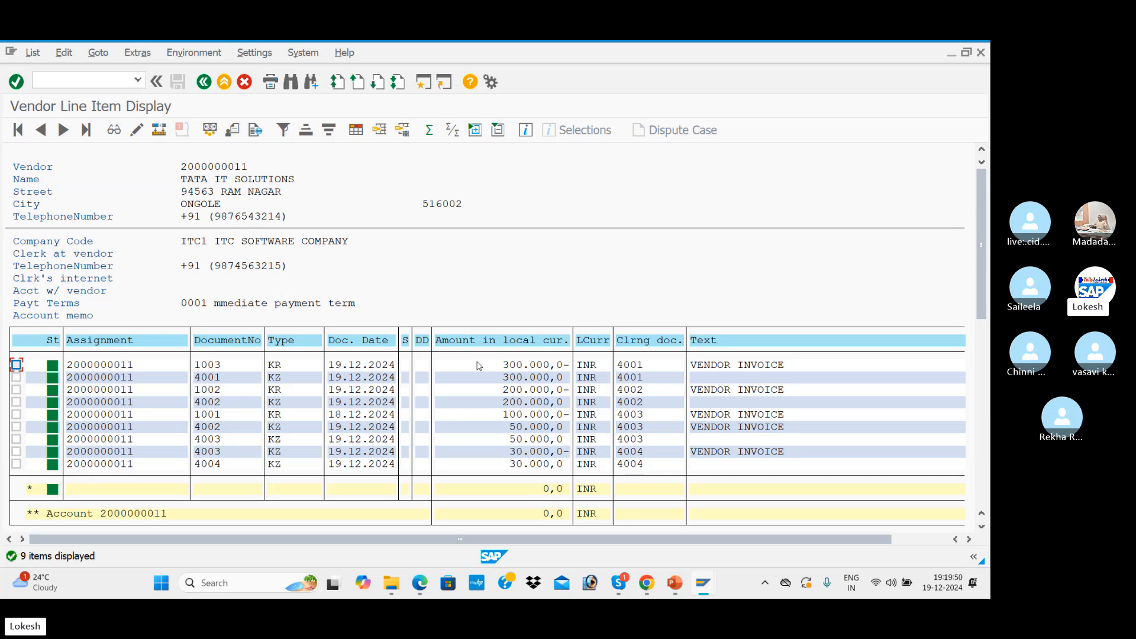
# Switch from the SAP windows to the Skype call window
pyautogui.hotkey('alt', 'Tab')
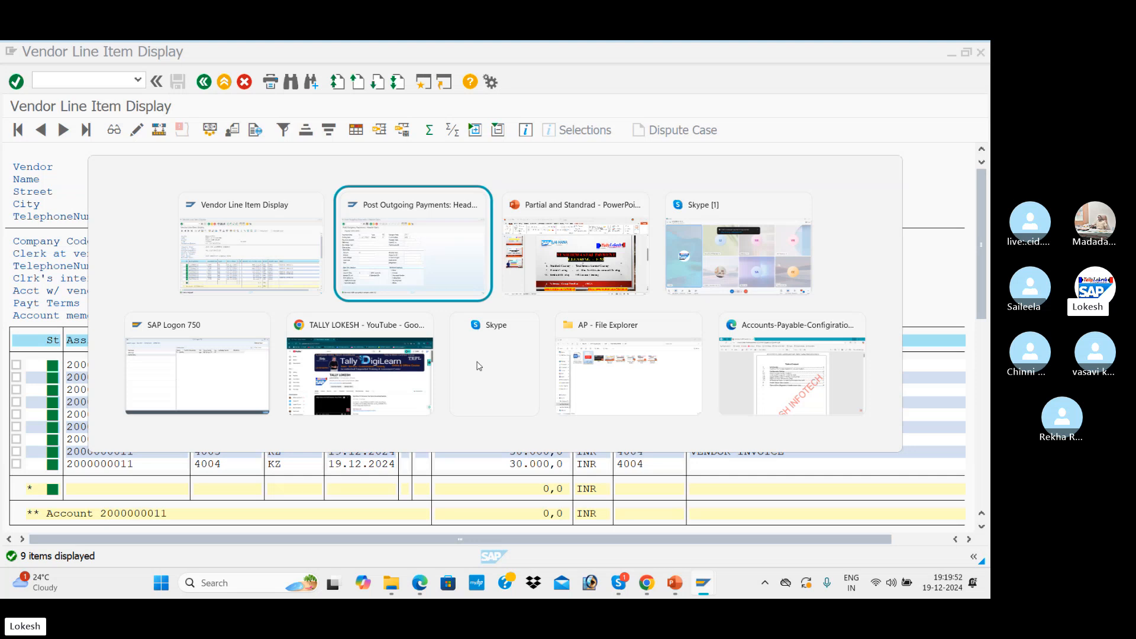
pyautogui.hotkey('alt', 'Tab')
pyautogui.hotkey('alt', 'Tab')
pyautogui.hotkey('alt', 'Tab')
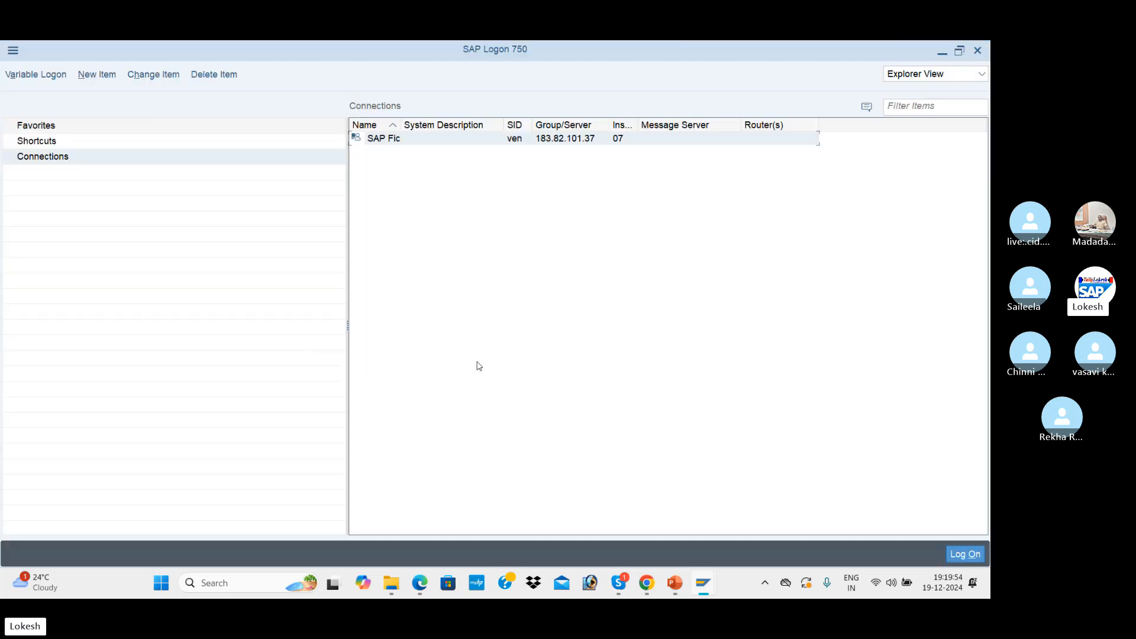
pyautogui.hotkey('alt', 'Tab')
pyautogui.hotkey('alt', 'Tab')
pyautogui.hotkey('alt', 'Tab')
pyautogui.hotkey('alt', 'Tab')
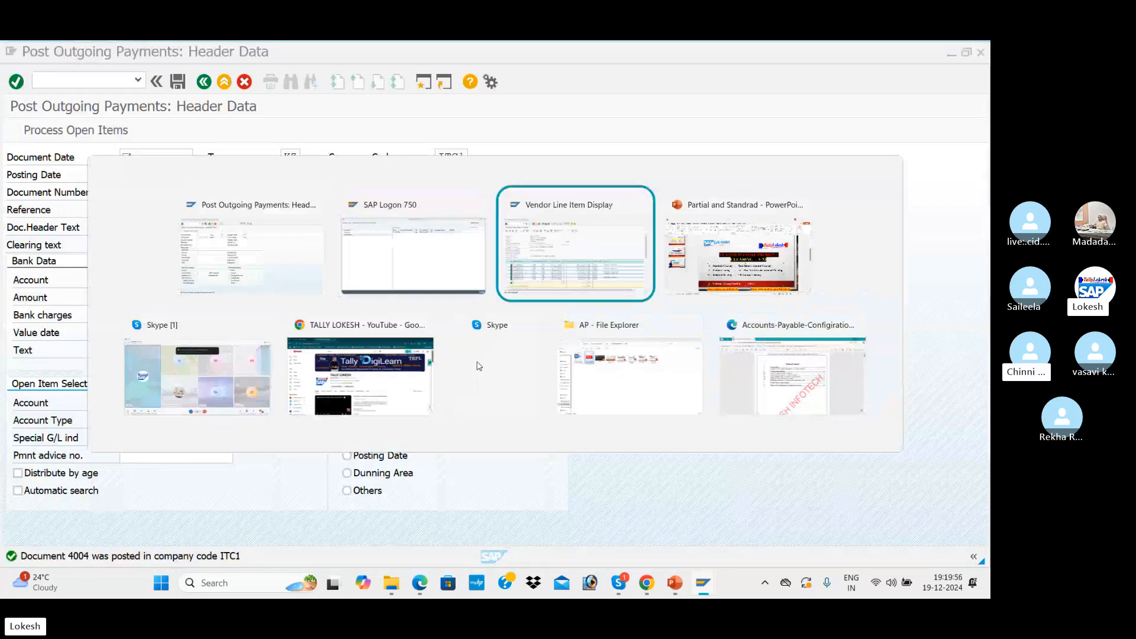
pyautogui.hotkey('alt', 'Tab')
pyautogui.hotkey('alt', 'Tab')
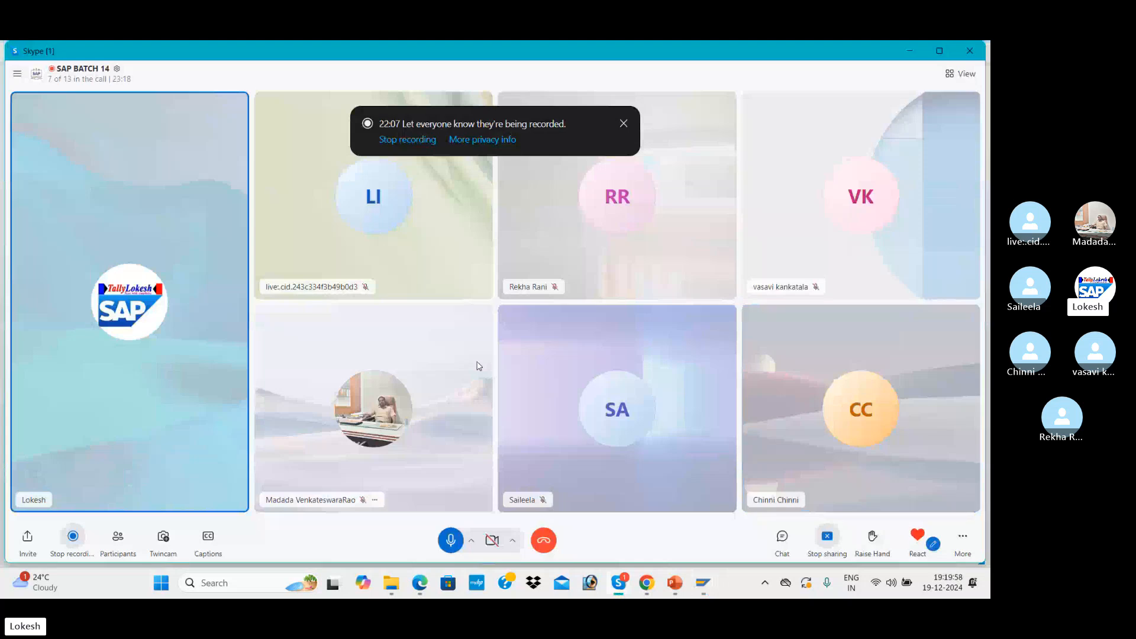